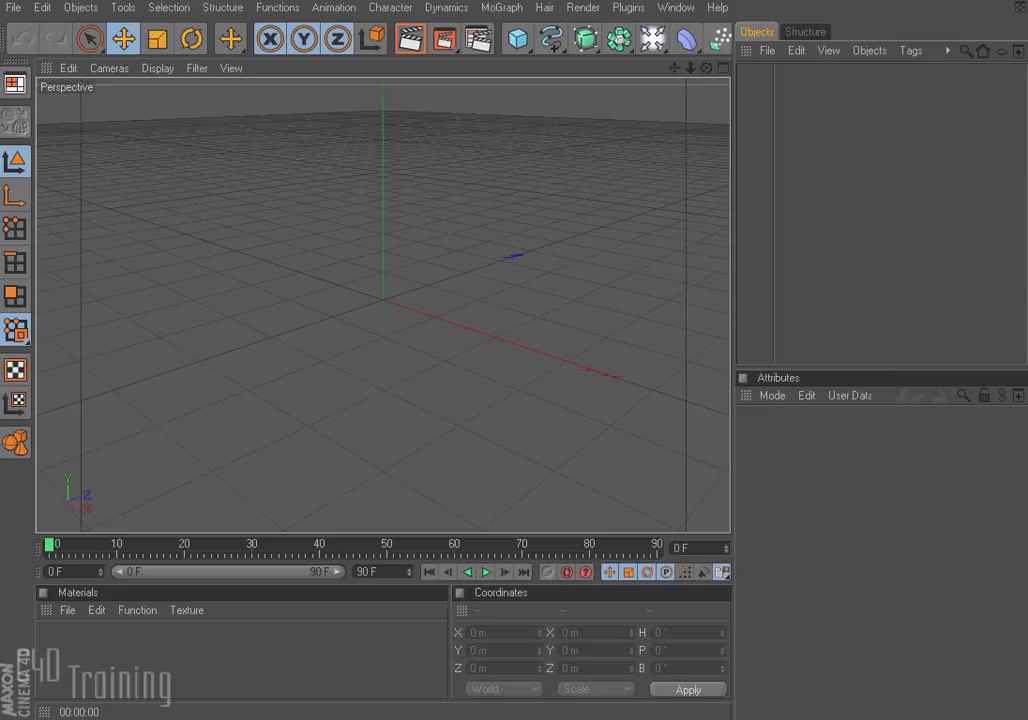
Step: Add a MoGraph text object and move it along X to about -168 m
click(503, 8)
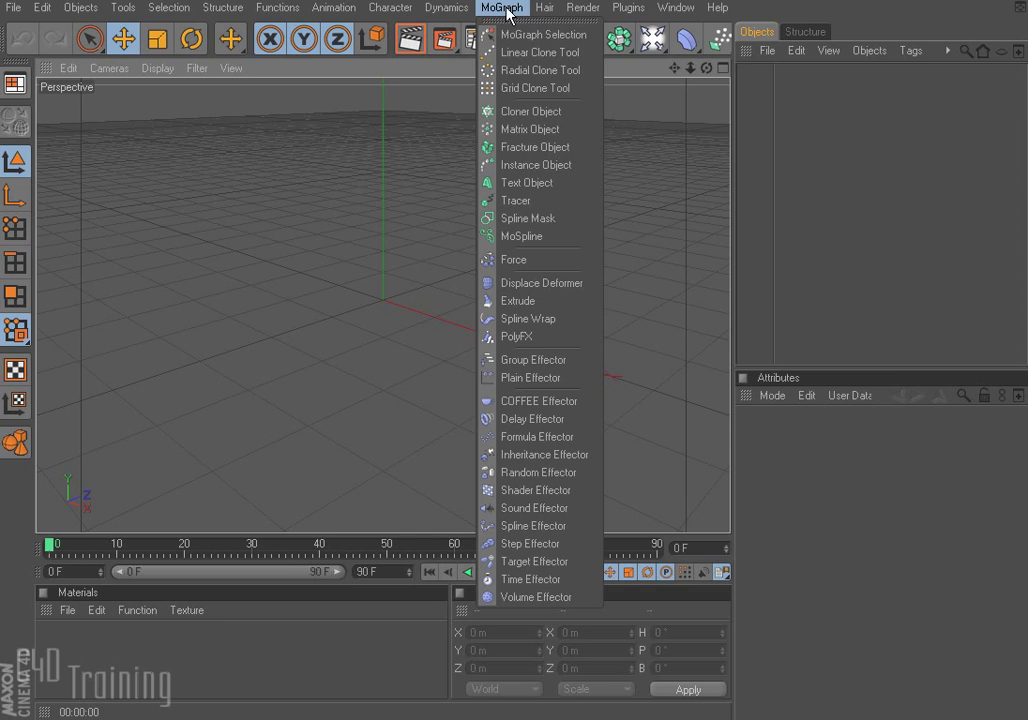
click(549, 184)
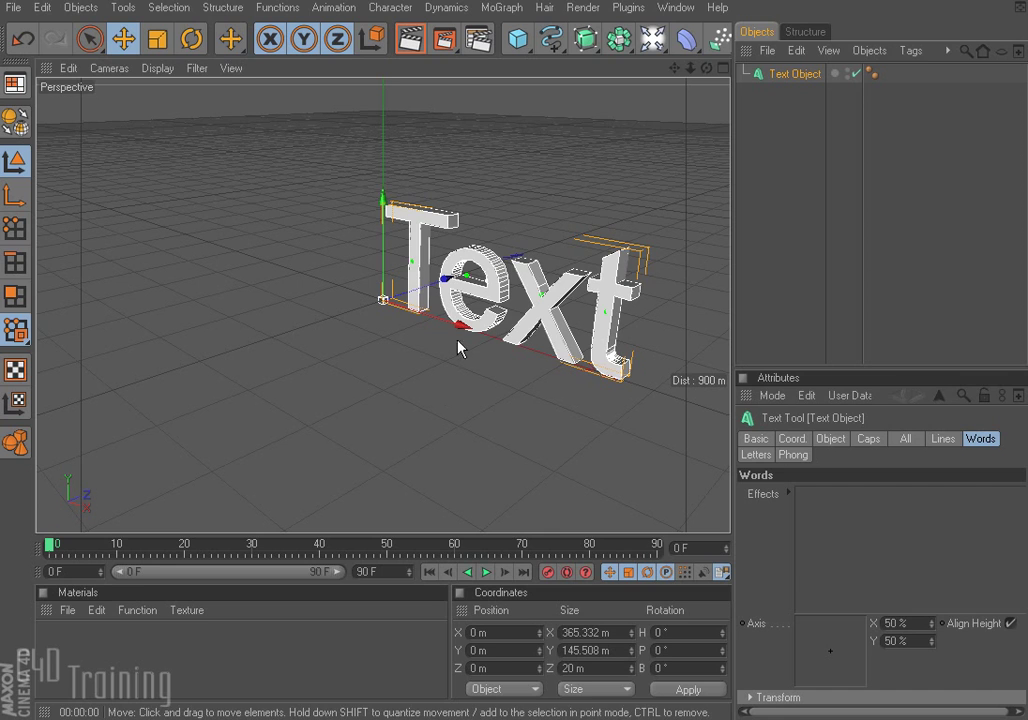
drag(463, 333, 330, 307)
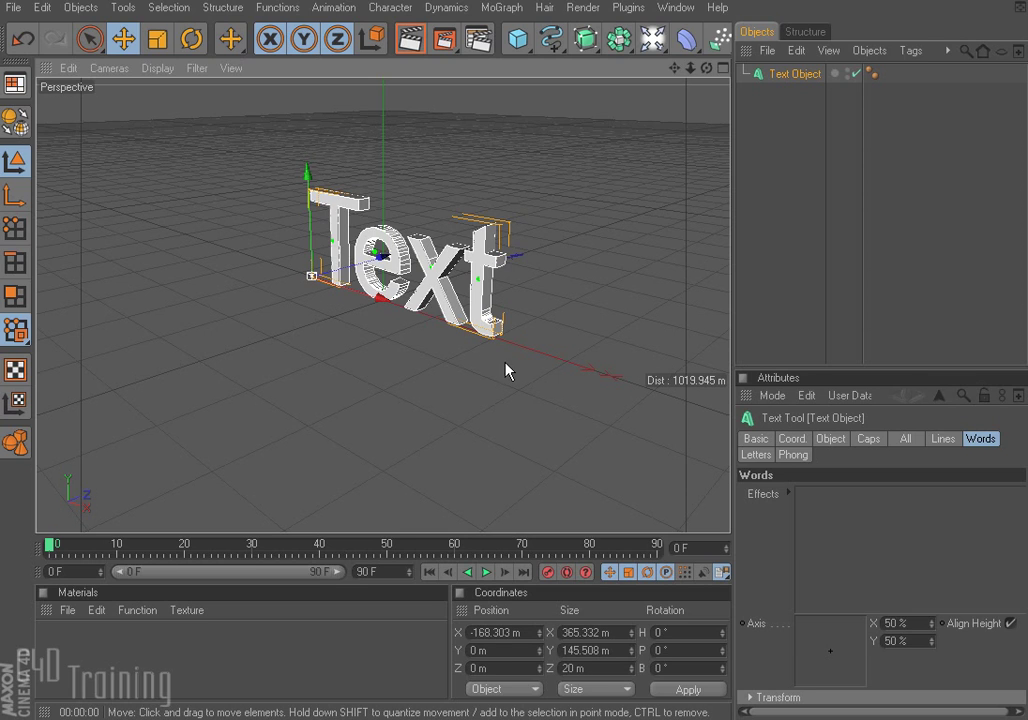
Step: Set the text object's extrusion depth to 82
click(830, 438)
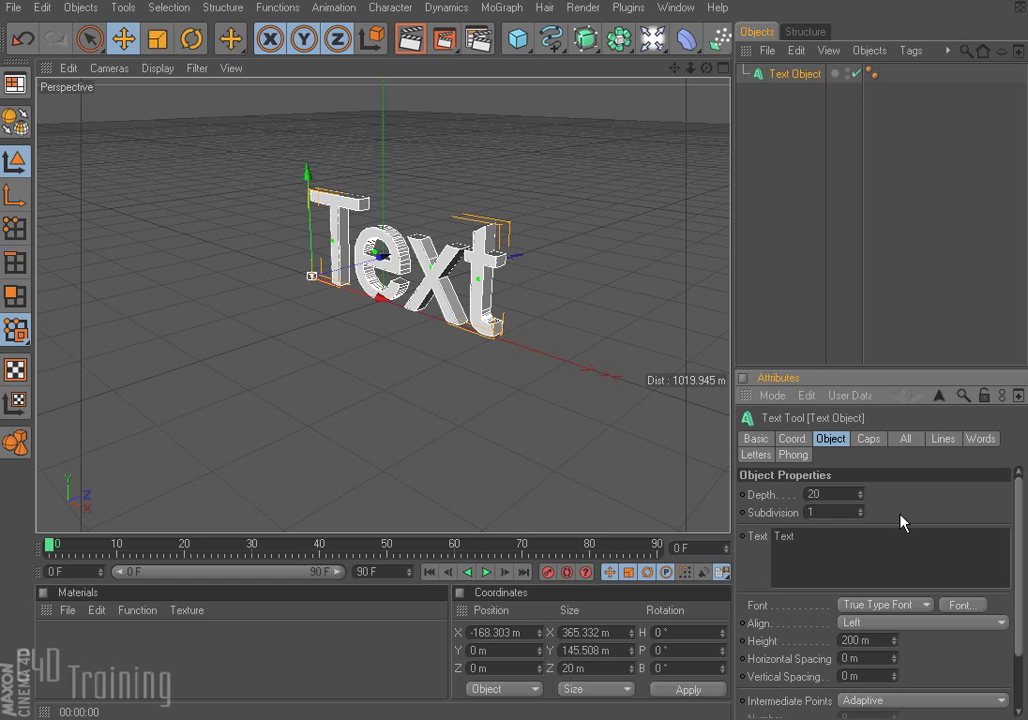
mouse_move(860, 500)
mouse_down()
mouse_move(857, 470)
mouse_move(857, 480)
mouse_up()
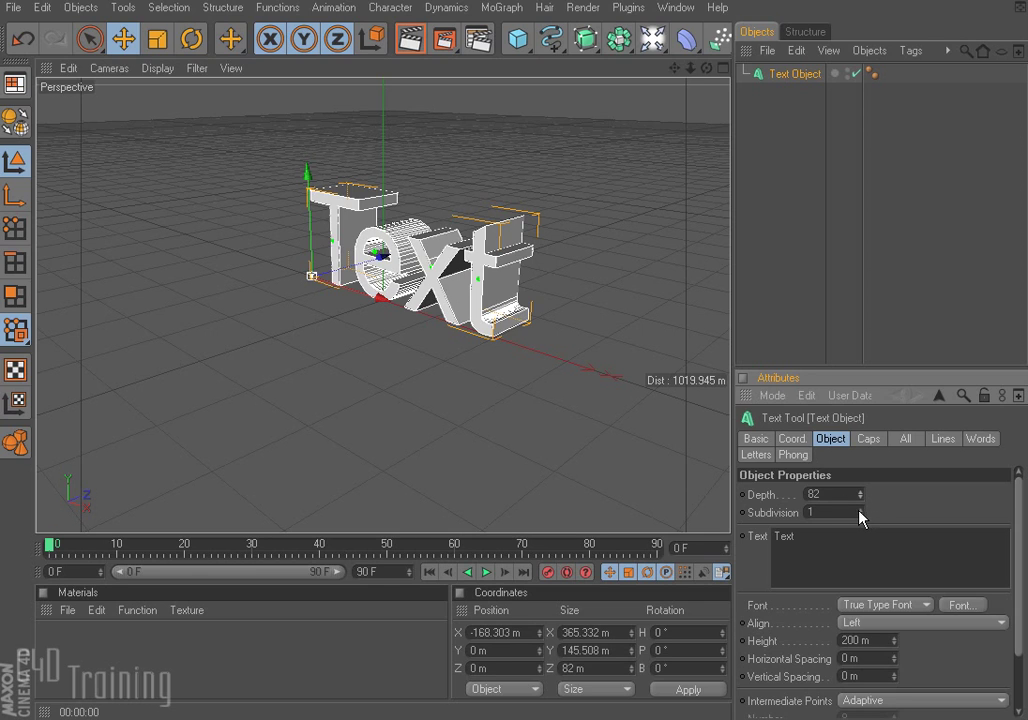
Step: Try a subdivision of 4 on the text object and return it to 1
click(859, 510)
click(859, 510)
click(859, 510)
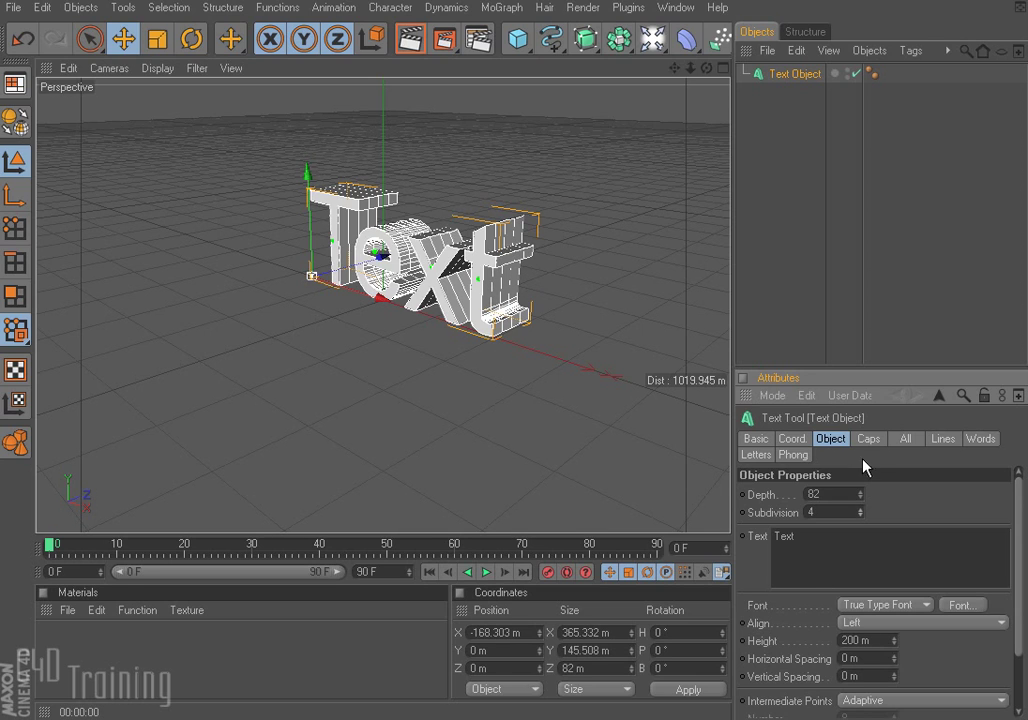
click(859, 515)
click(859, 515)
click(859, 515)
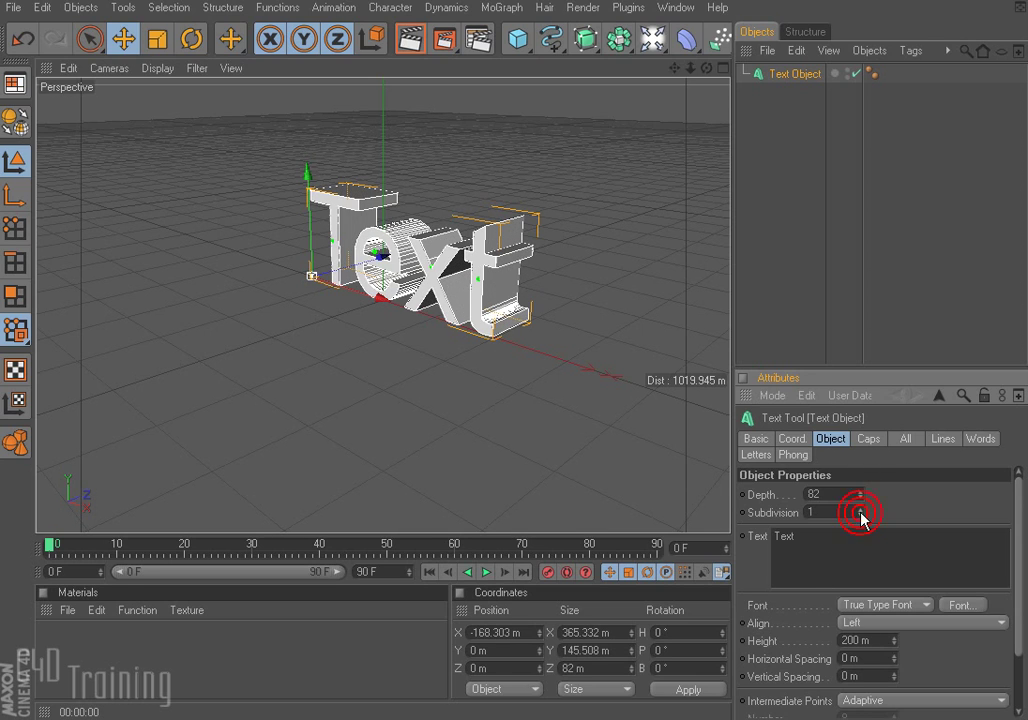
Step: Replace the text with four lines reading "This is a test", "of the emergency", "broadcast" and "system"
double_click(813, 535)
text(This is a test)
key(Return)
text(of the emer)
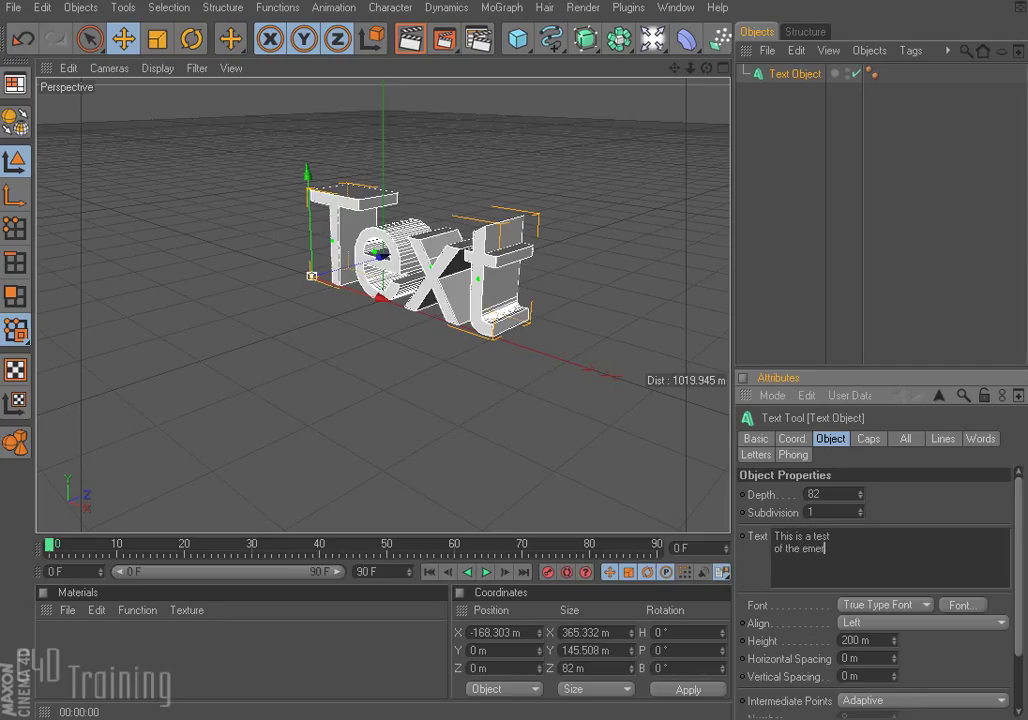
text(gency)
key(Return)
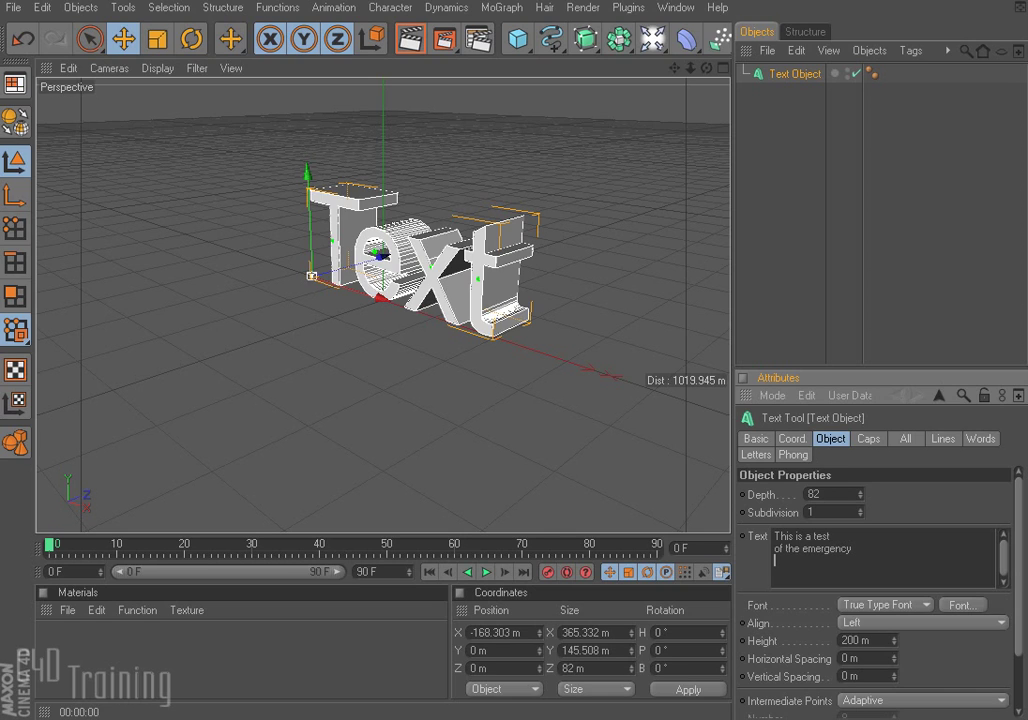
text(broadcast)
key(Return)
text(sys)
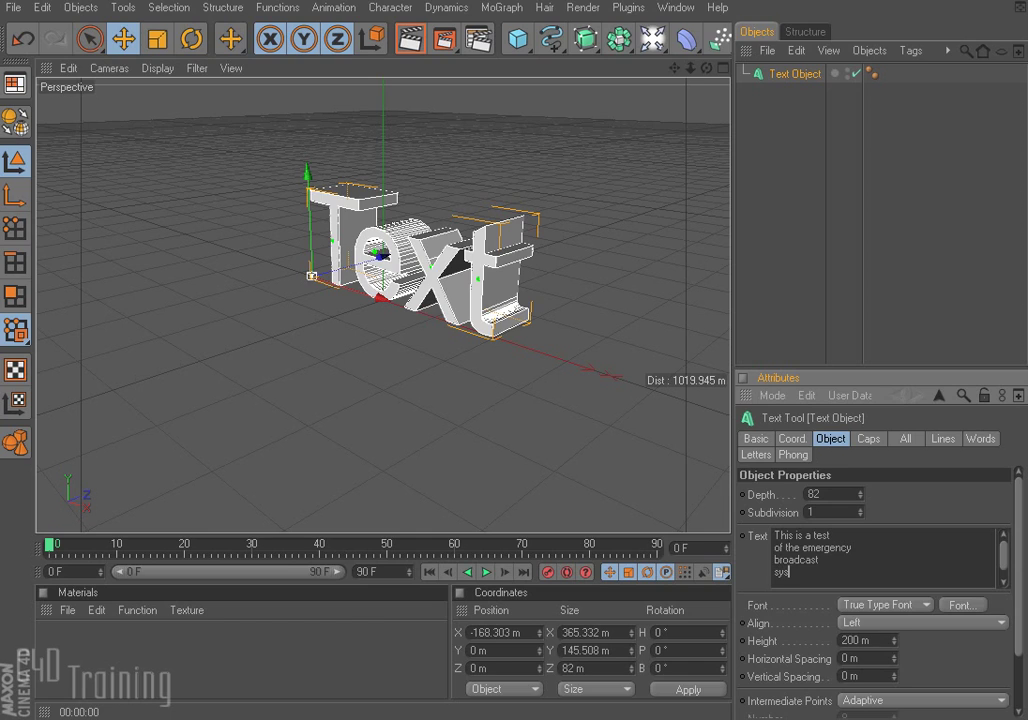
text(tem)
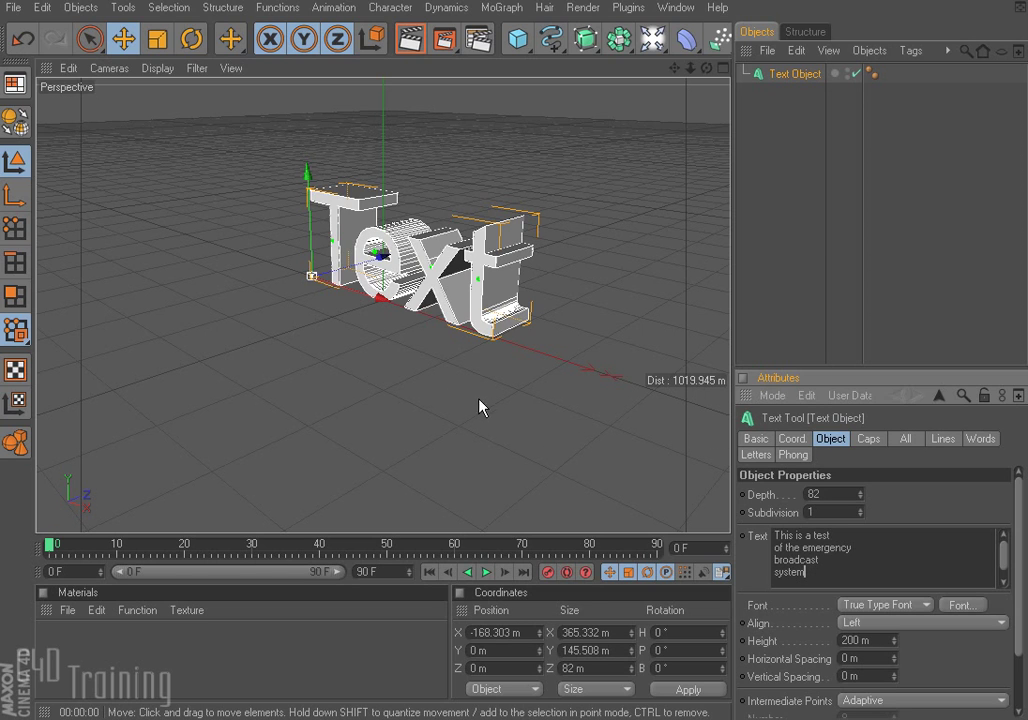
click(476, 470)
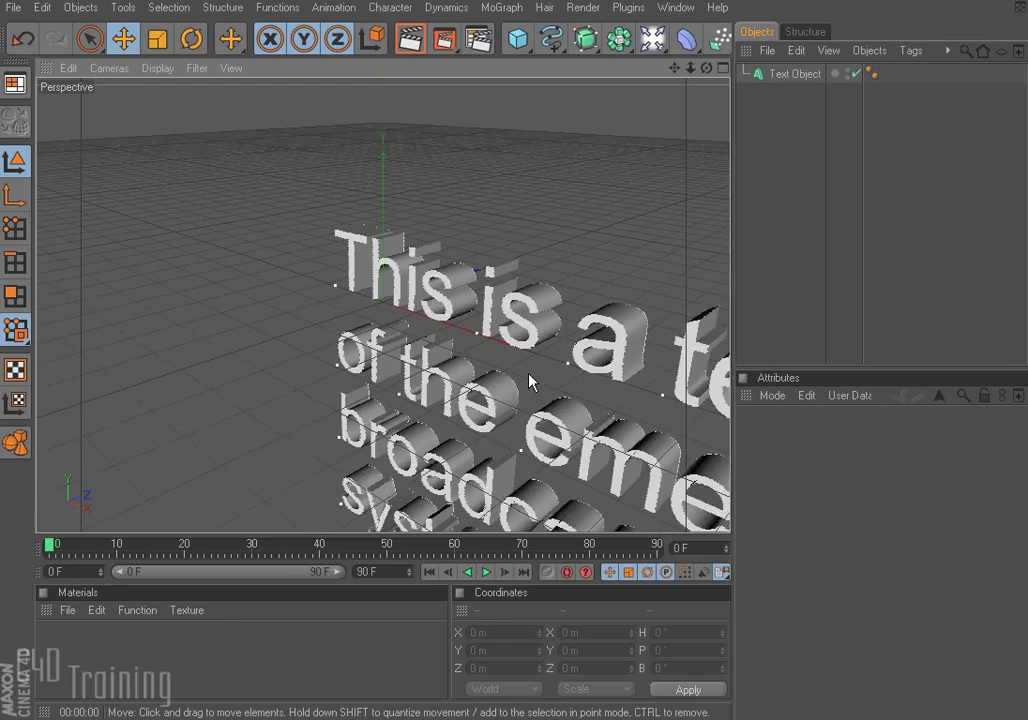
Step: Examine the text object's effector settings for the whole text, lines, words and letters
scroll(530, 381, down, 3)
alt+drag(592, 468, 530, 500)
alt+drag(397, 406, 398, 413)
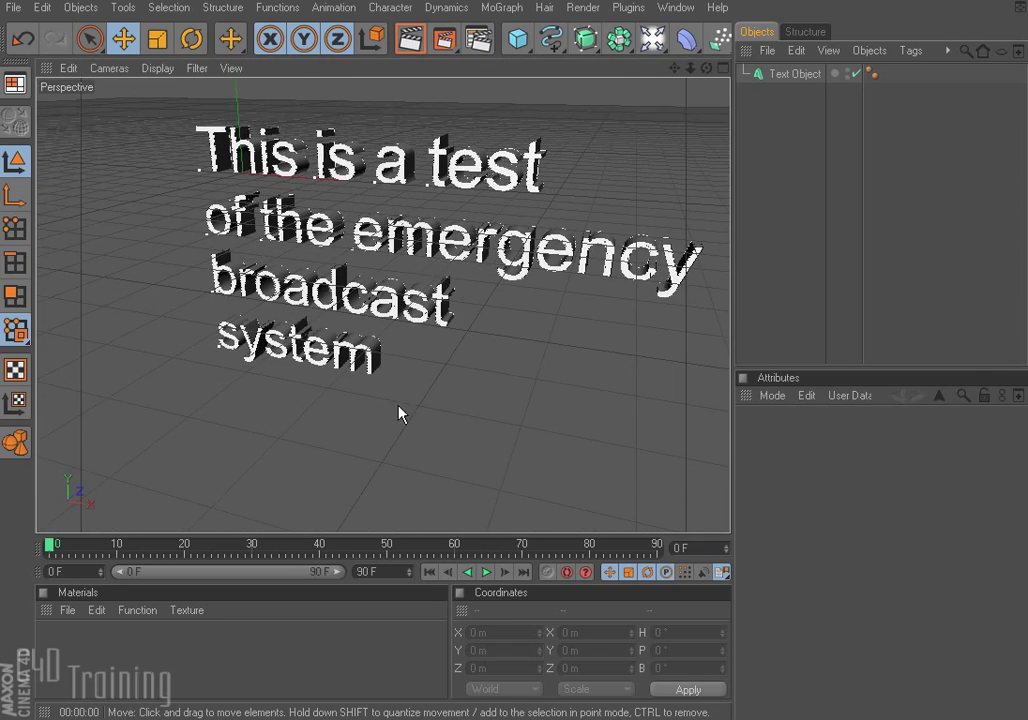
alt+drag(478, 363, 492, 367)
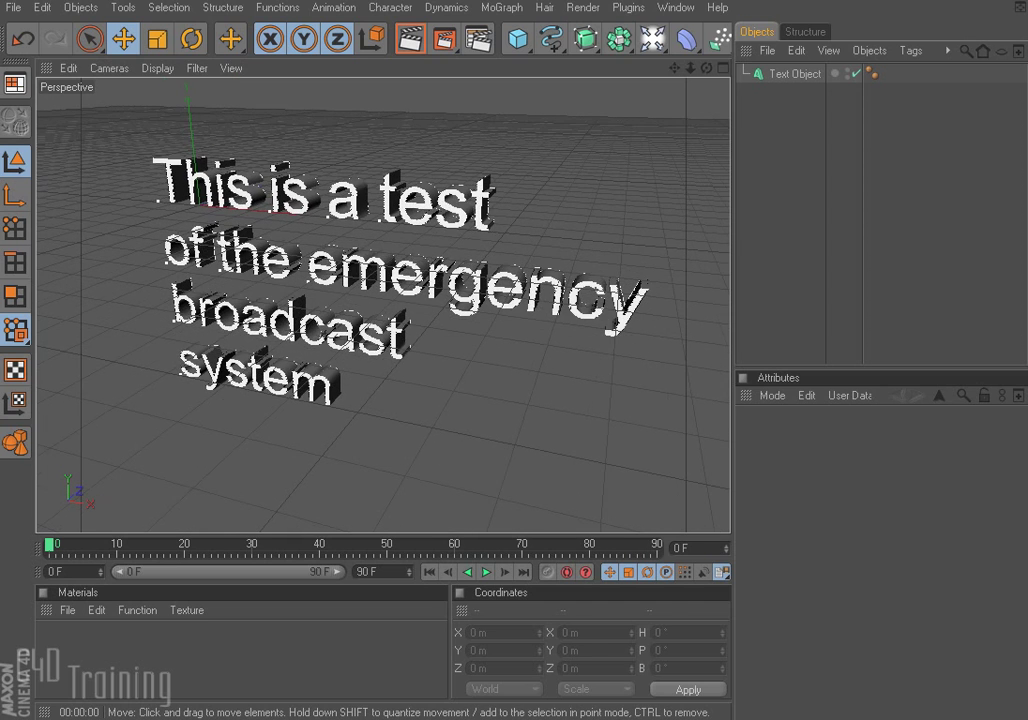
click(795, 74)
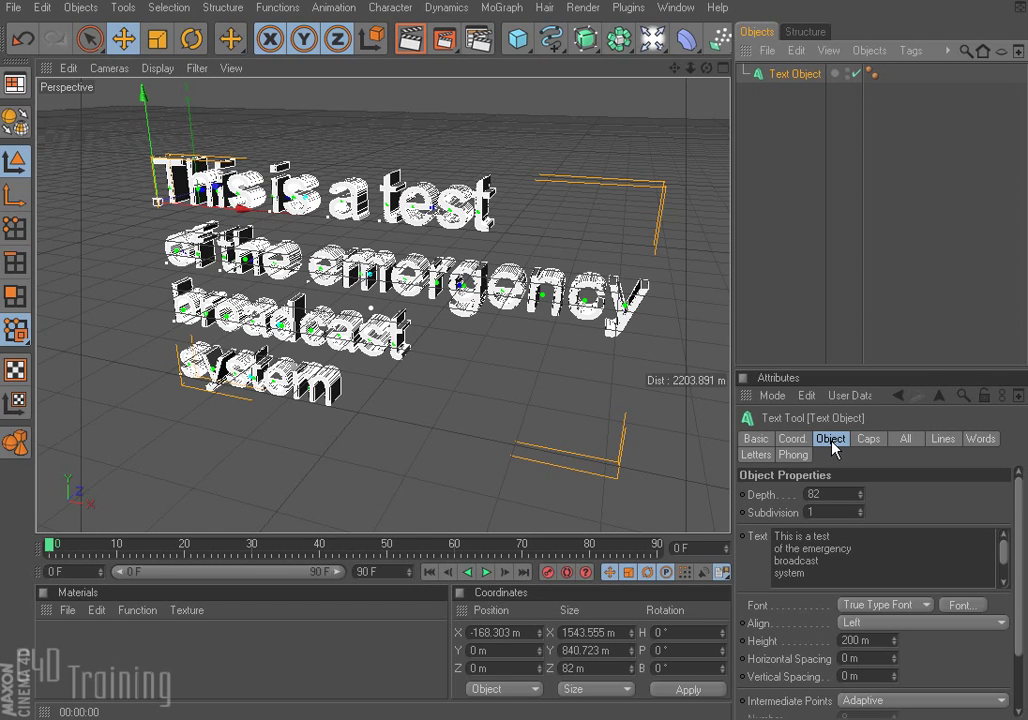
click(907, 441)
click(943, 440)
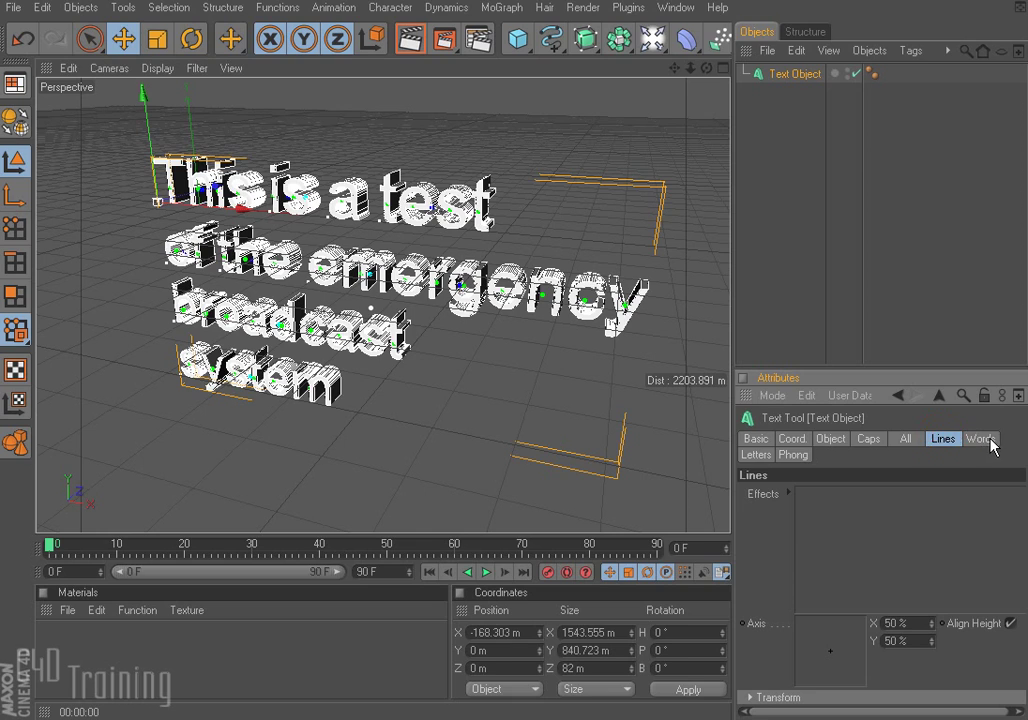
click(988, 440)
click(757, 455)
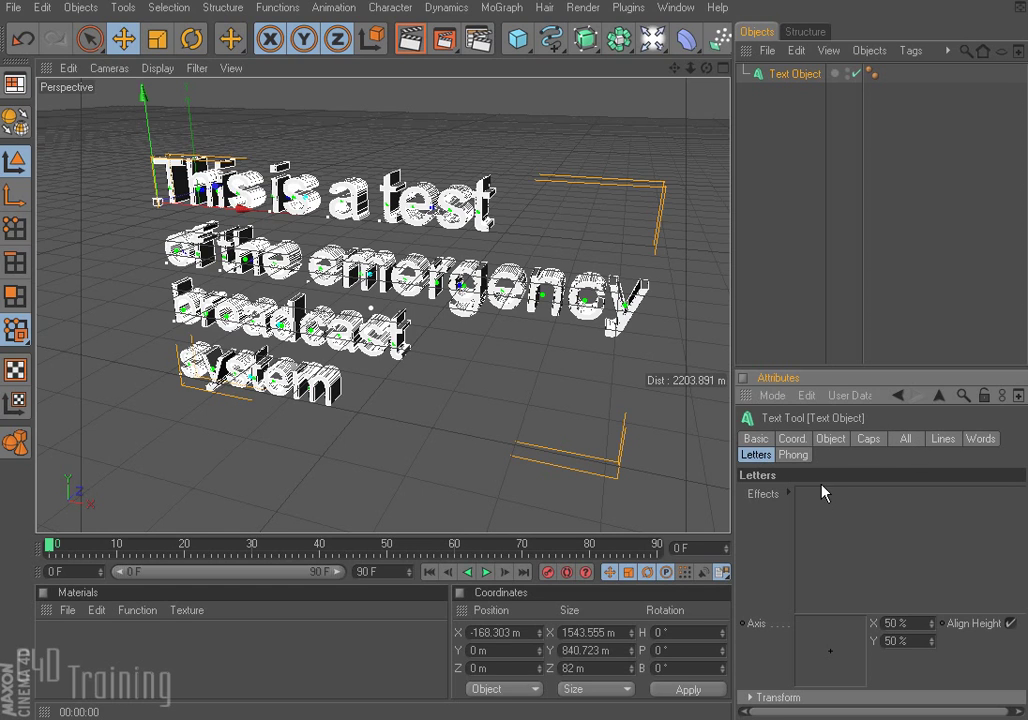
click(761, 494)
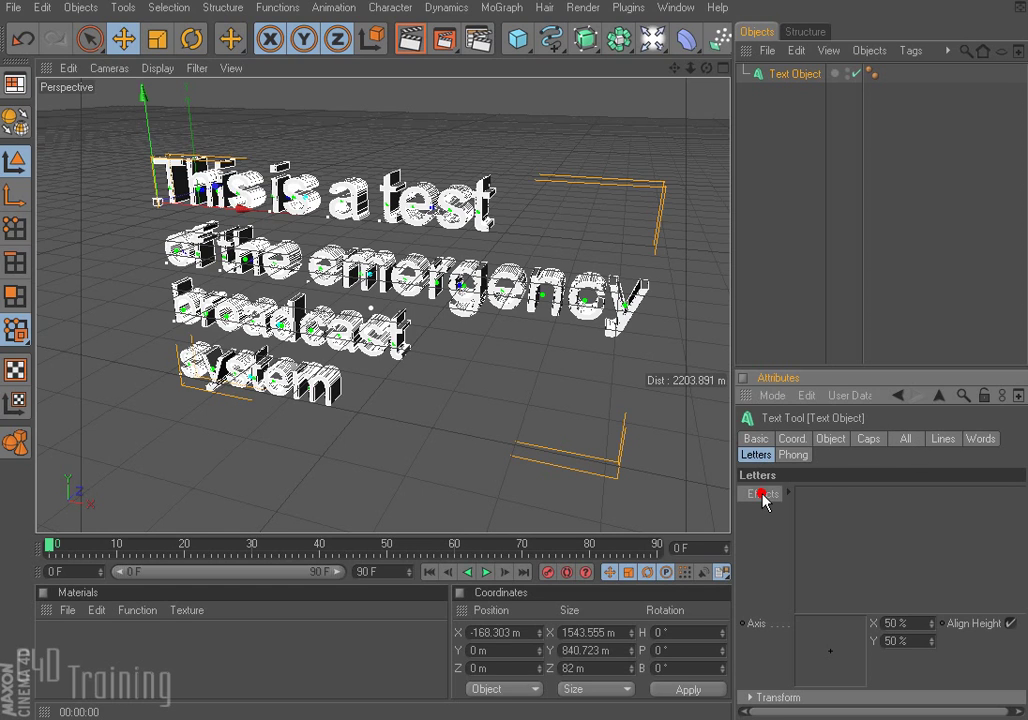
click(905, 442)
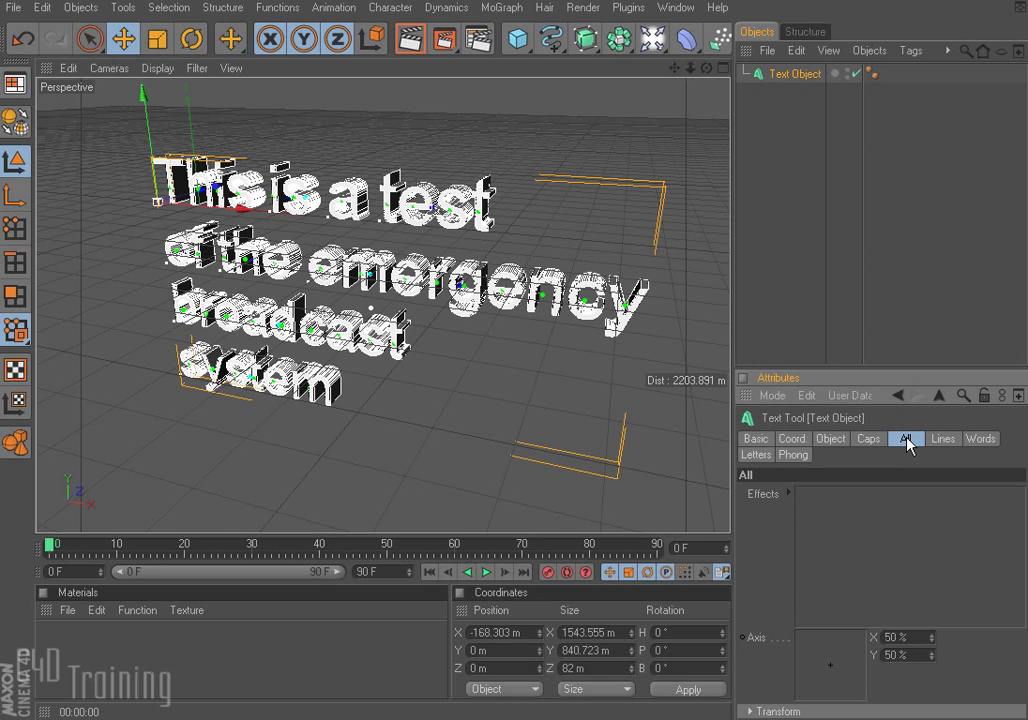
click(945, 441)
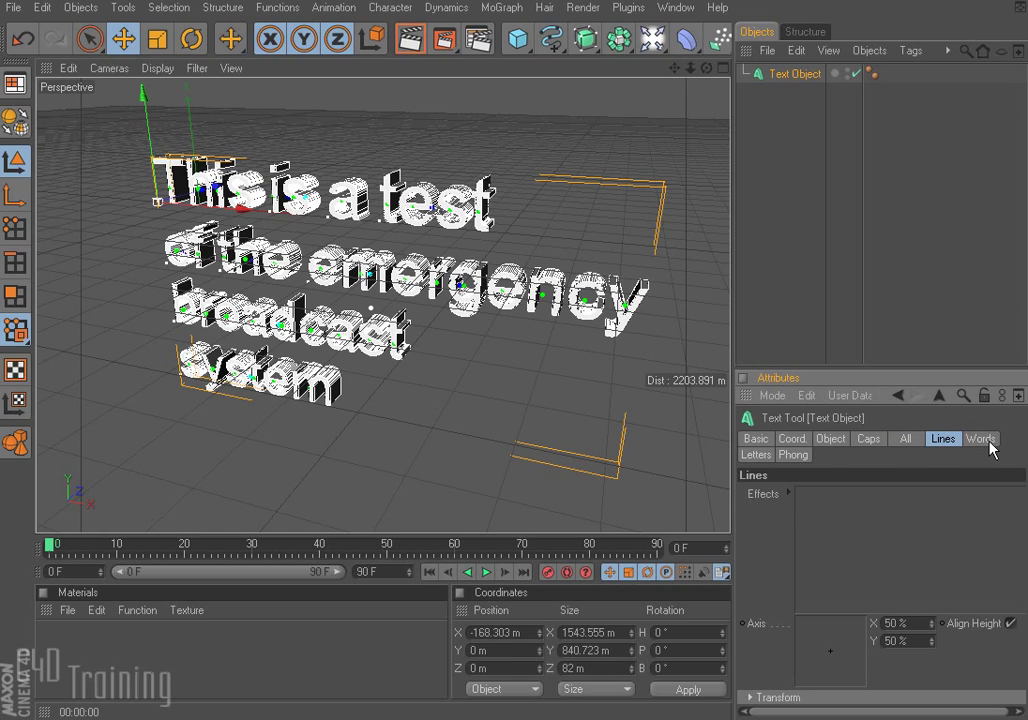
click(990, 442)
click(756, 455)
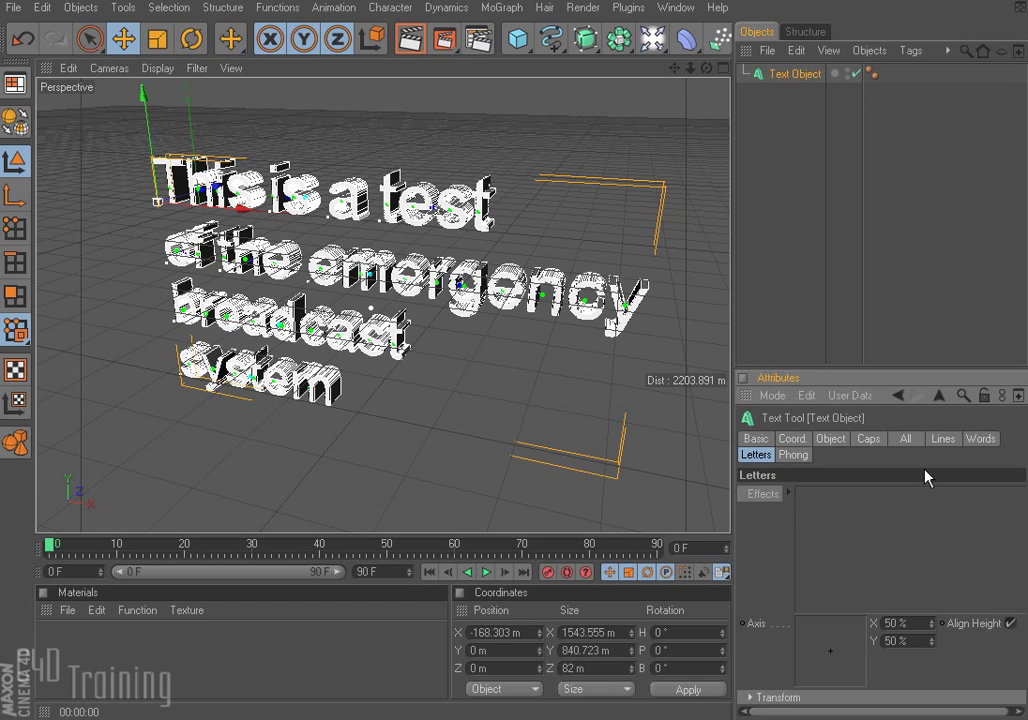
click(986, 440)
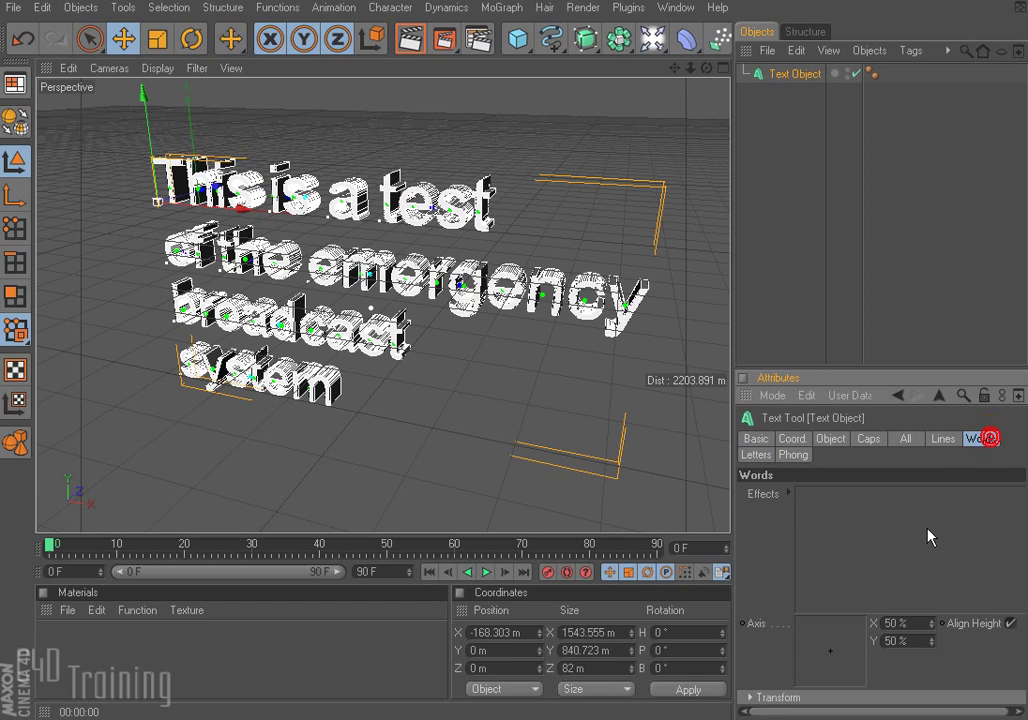
click(830, 520)
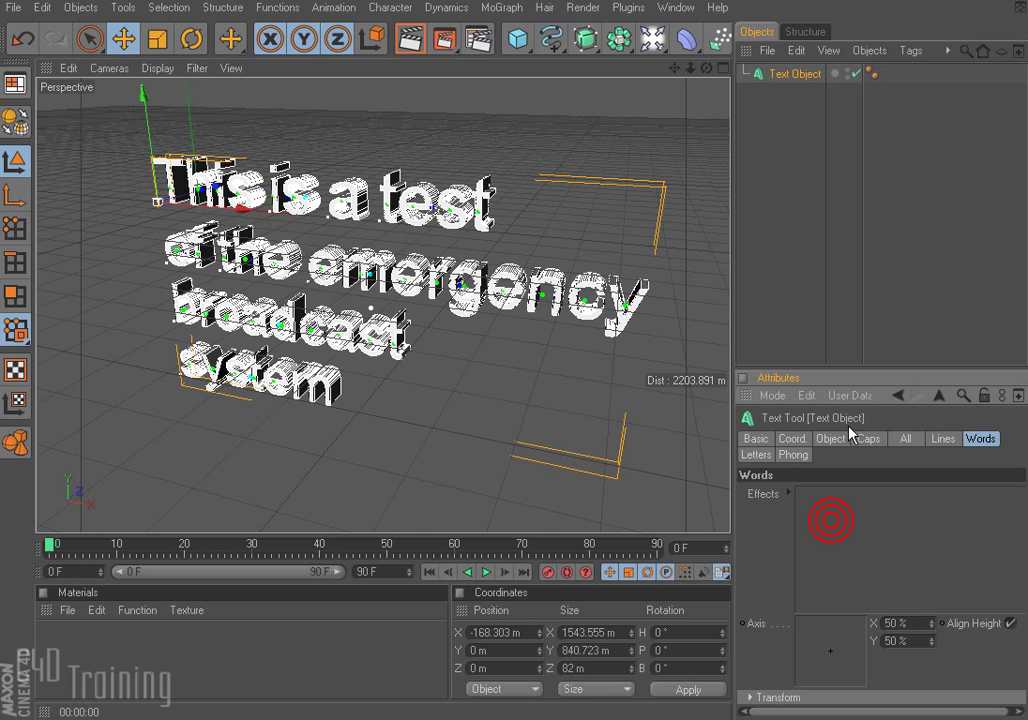
Step: Add a MoGraph Random effector to the selected text object
click(511, 9)
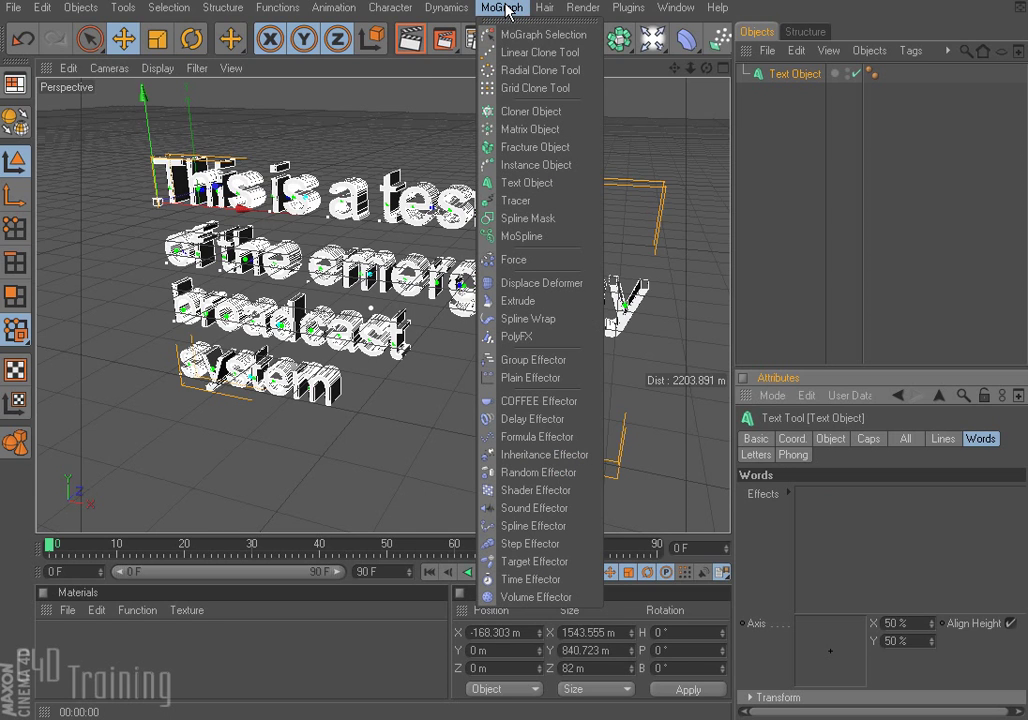
click(545, 474)
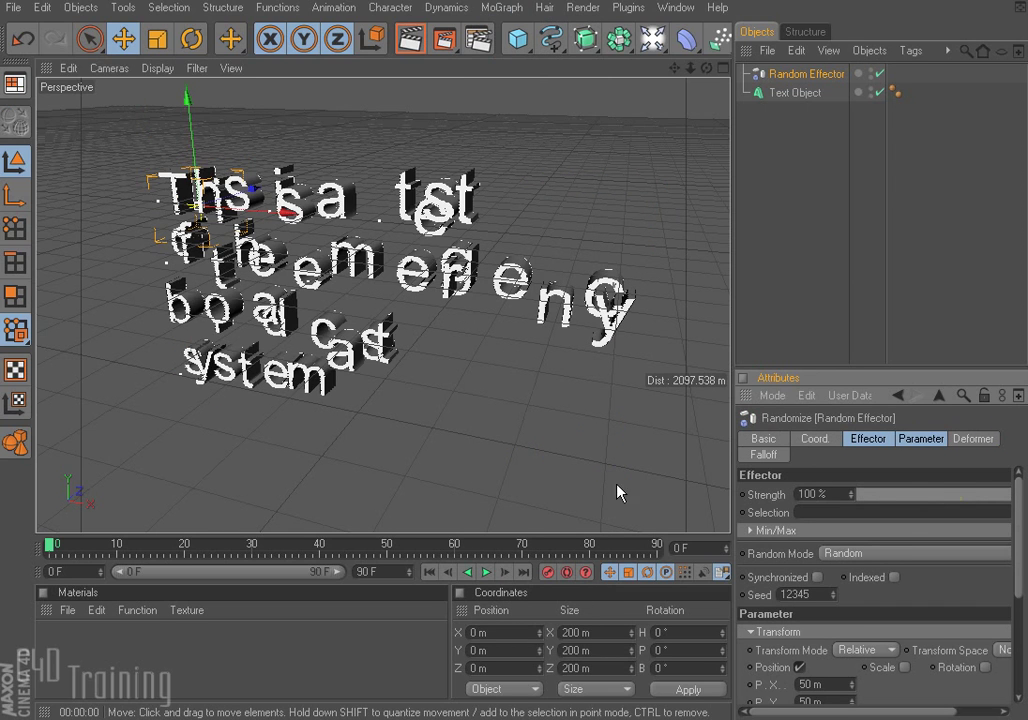
Step: Remove the Random effector from the text object's letter effects and assign it to its word effects instead
click(799, 92)
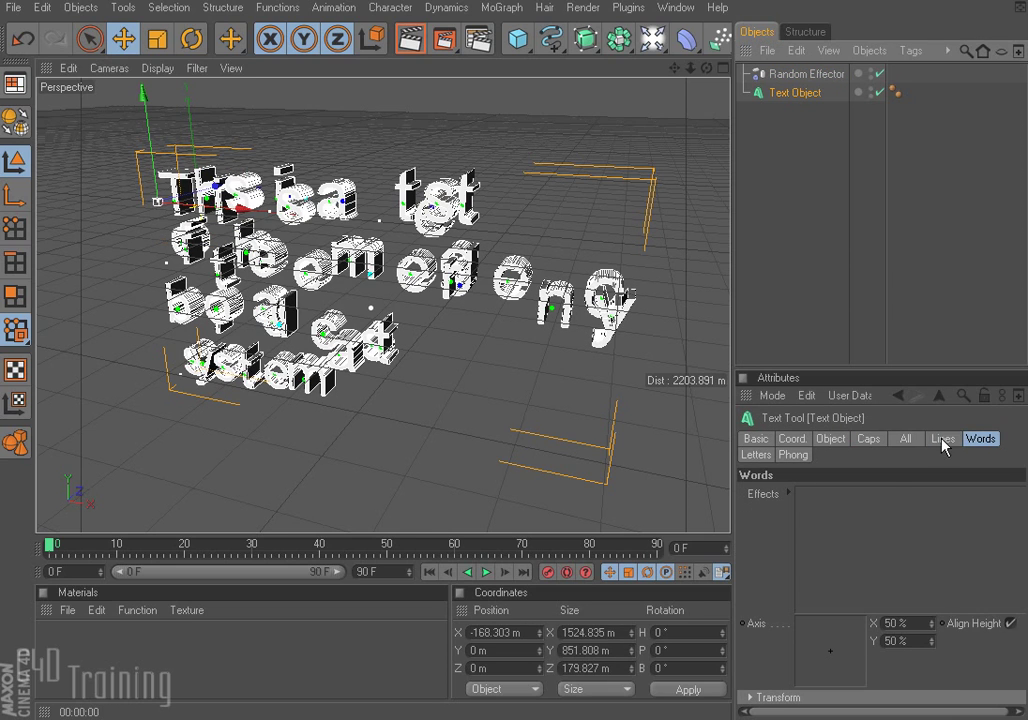
click(756, 454)
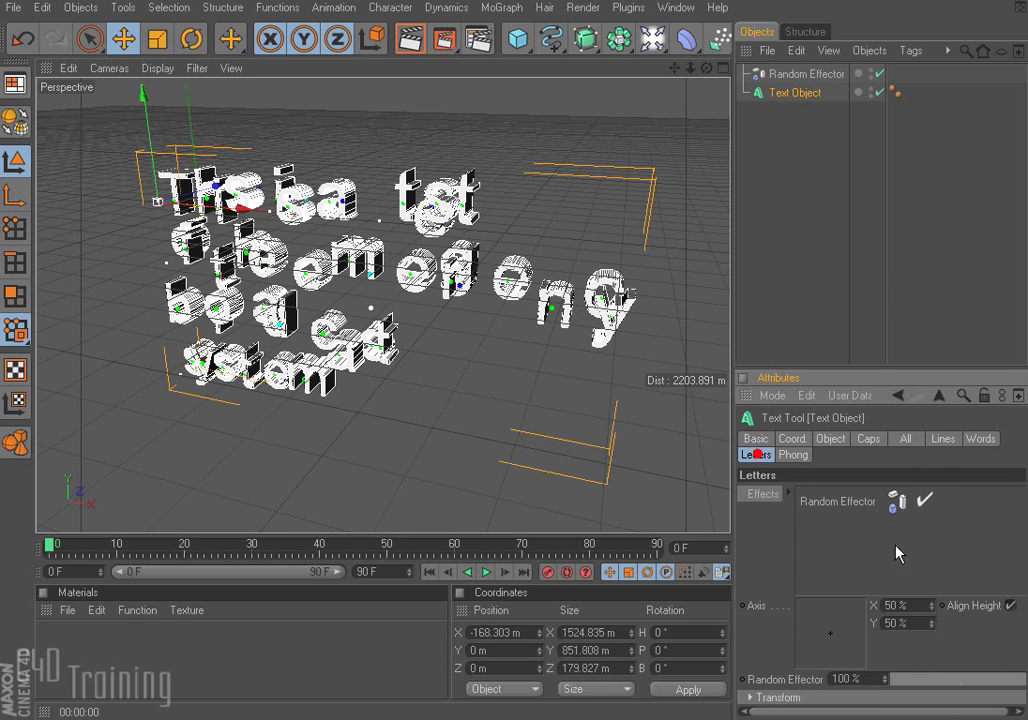
click(840, 503)
key(Delete)
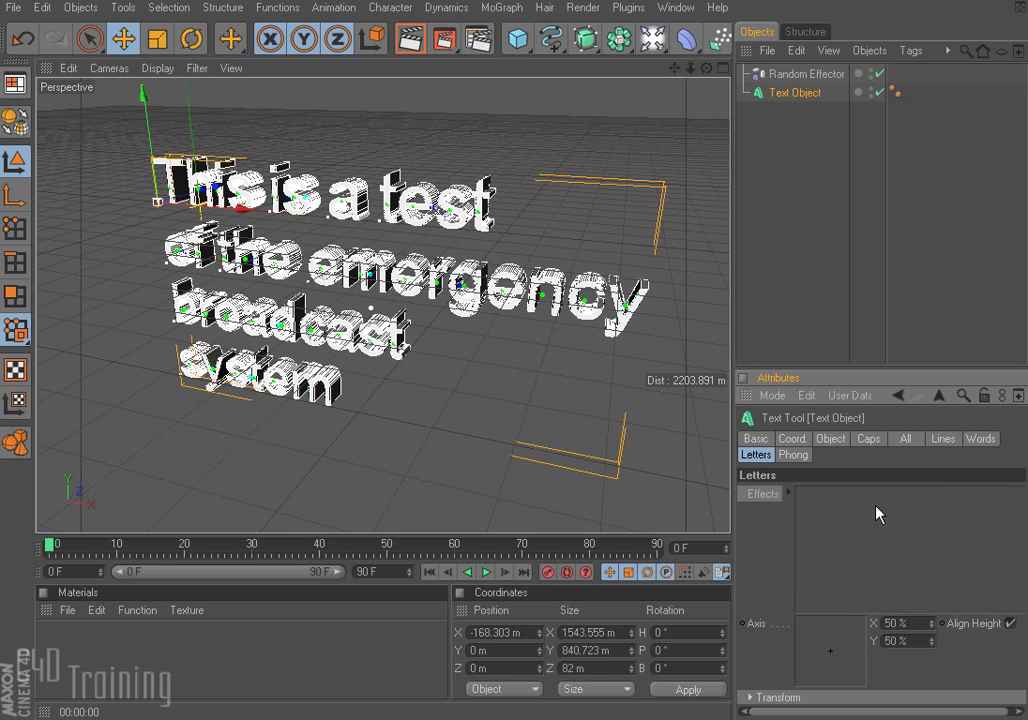
click(972, 442)
click(812, 74)
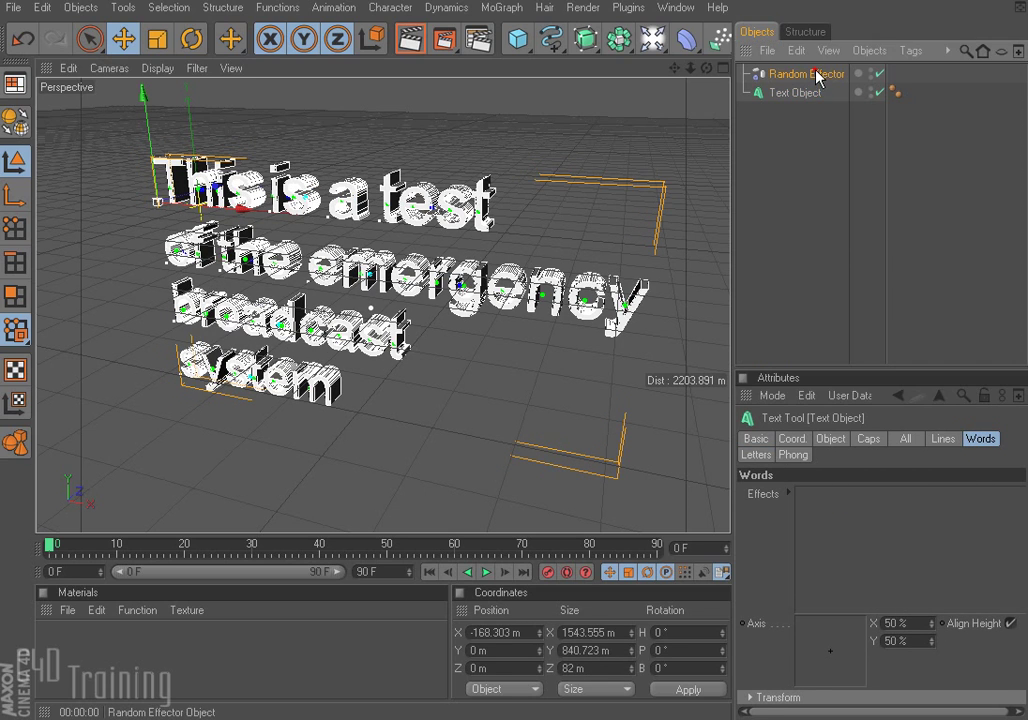
drag(866, 533, 866, 533)
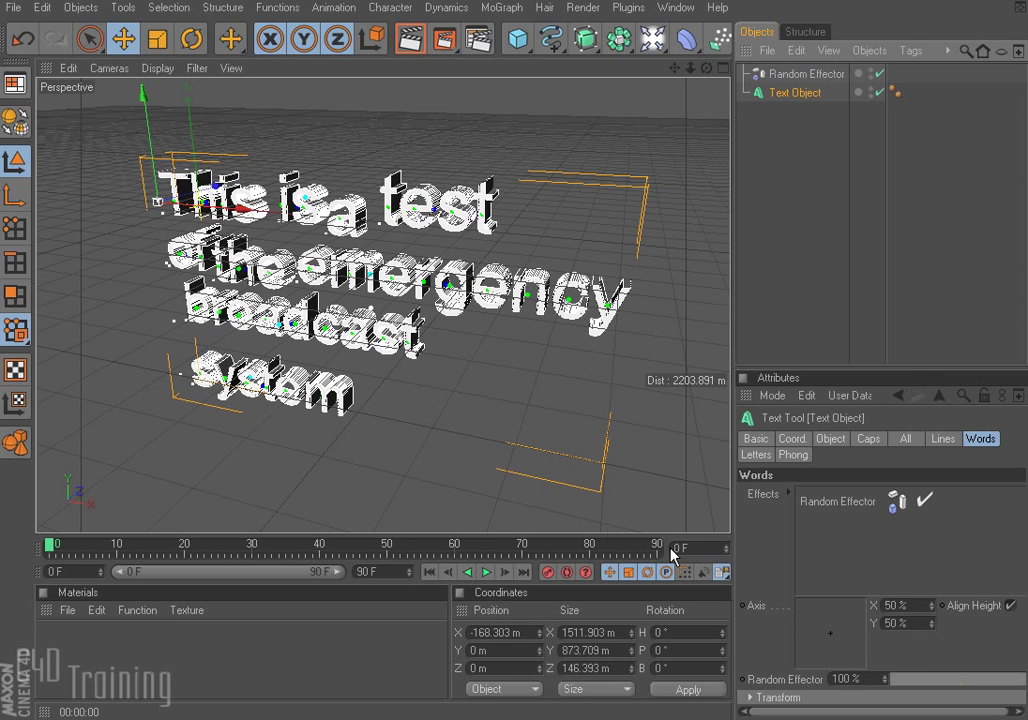
Step: Set the Random effector's Y and Z position offsets to 0 m
click(795, 74)
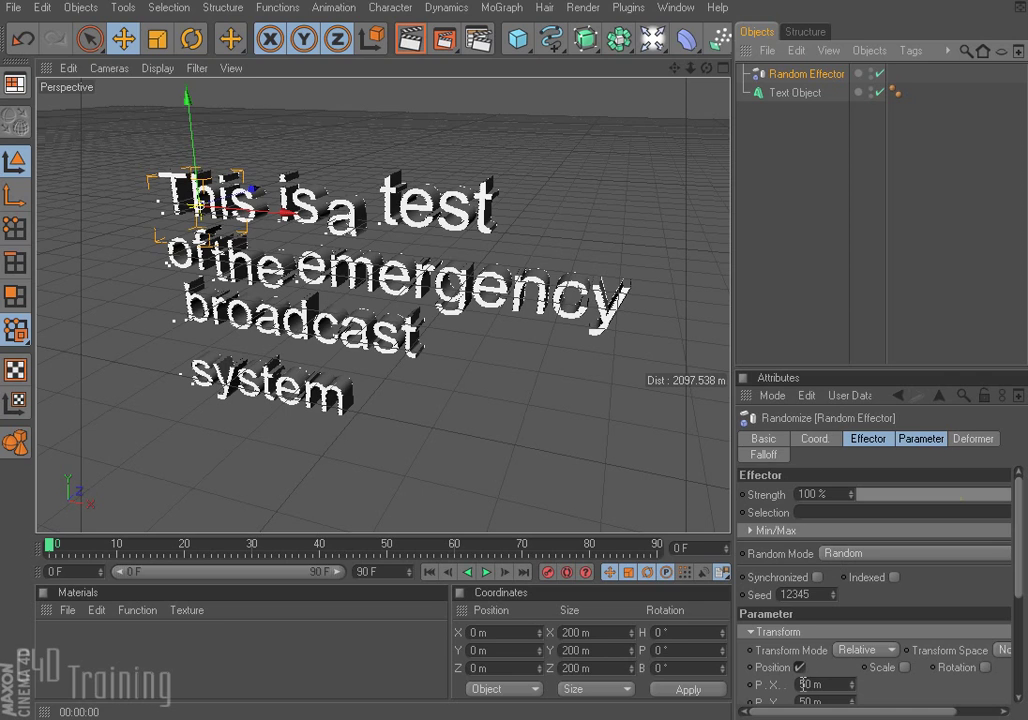
click(921, 438)
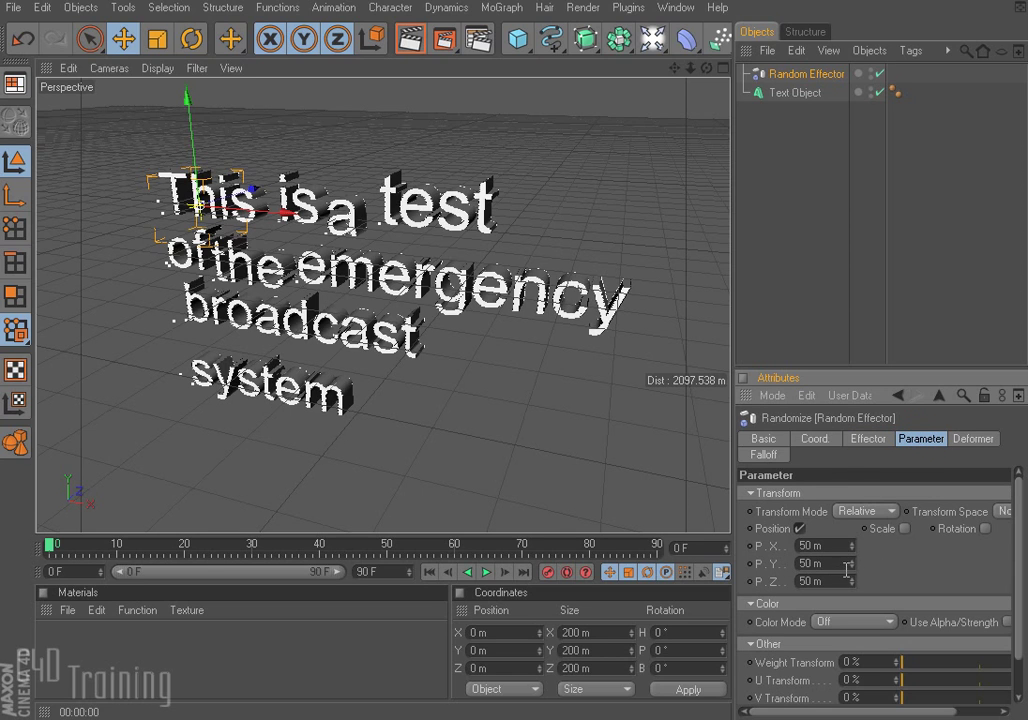
double_click(805, 563)
text(0)
key(Tab)
text(0)
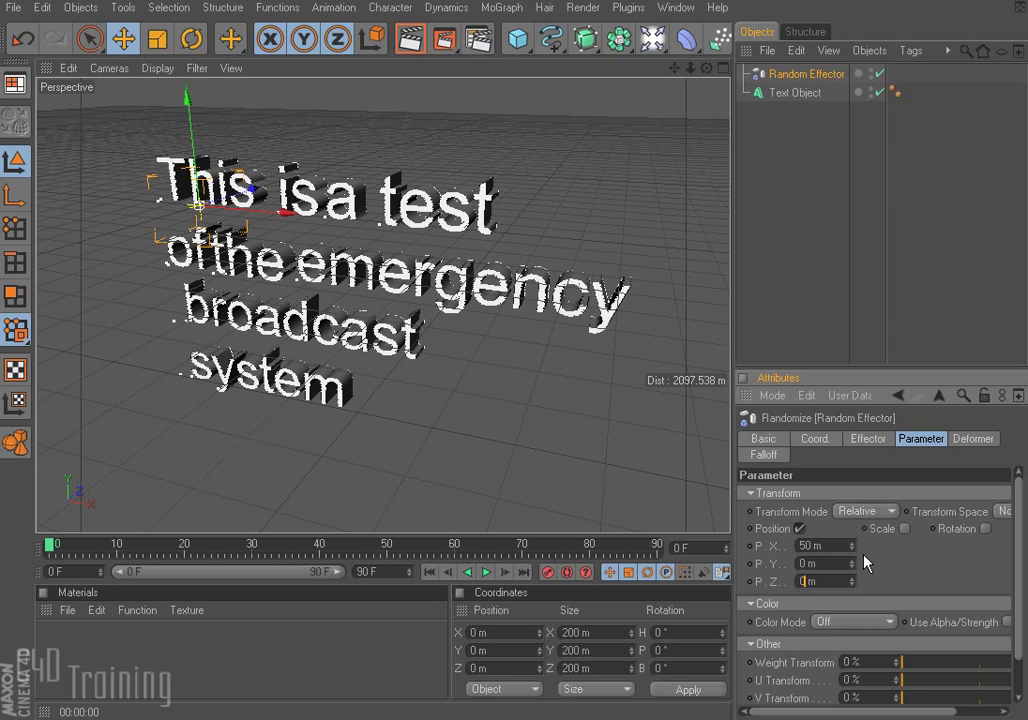
Step: Try an X position offset of 2803 m on the Random effector and undo the latest changes
drag(851, 546, 1006, 546)
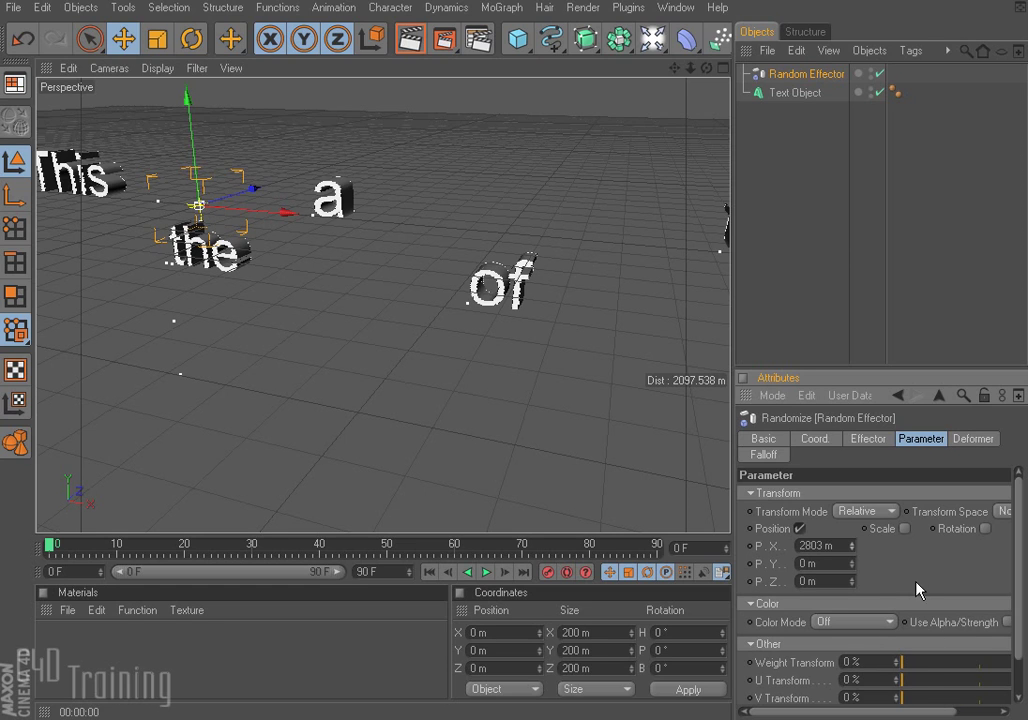
key(ctrl+z)
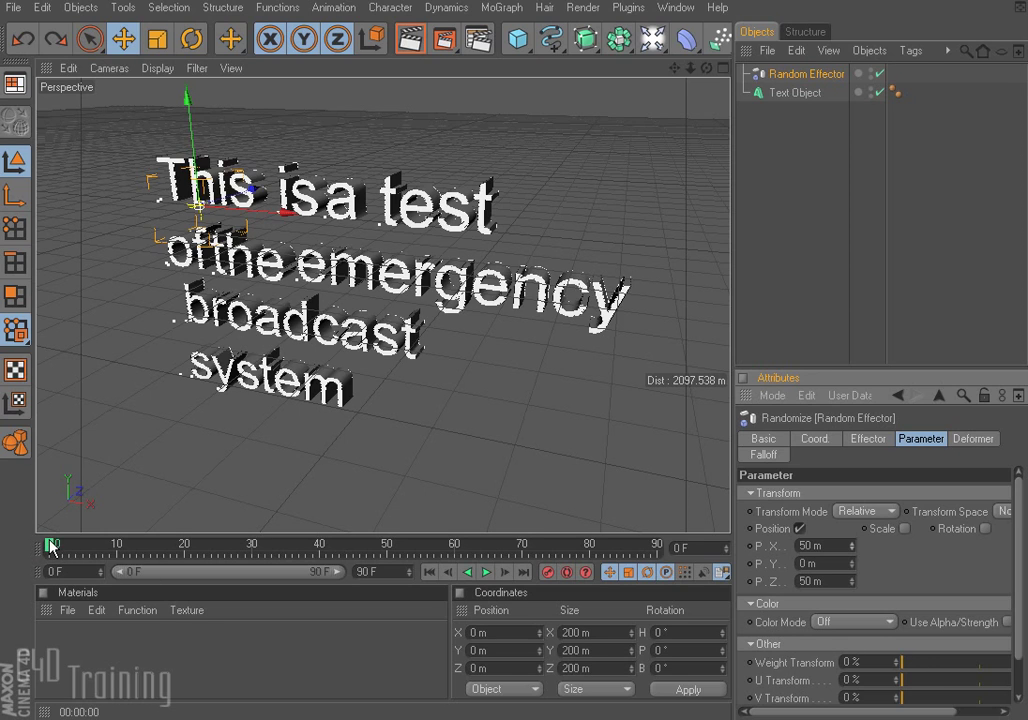
Step: Set the Random effector's X position offset to 0 m at frame 20 and record a keyframe for it
drag(47, 545, 188, 560)
double_click(816, 548)
text(0)
key(Return)
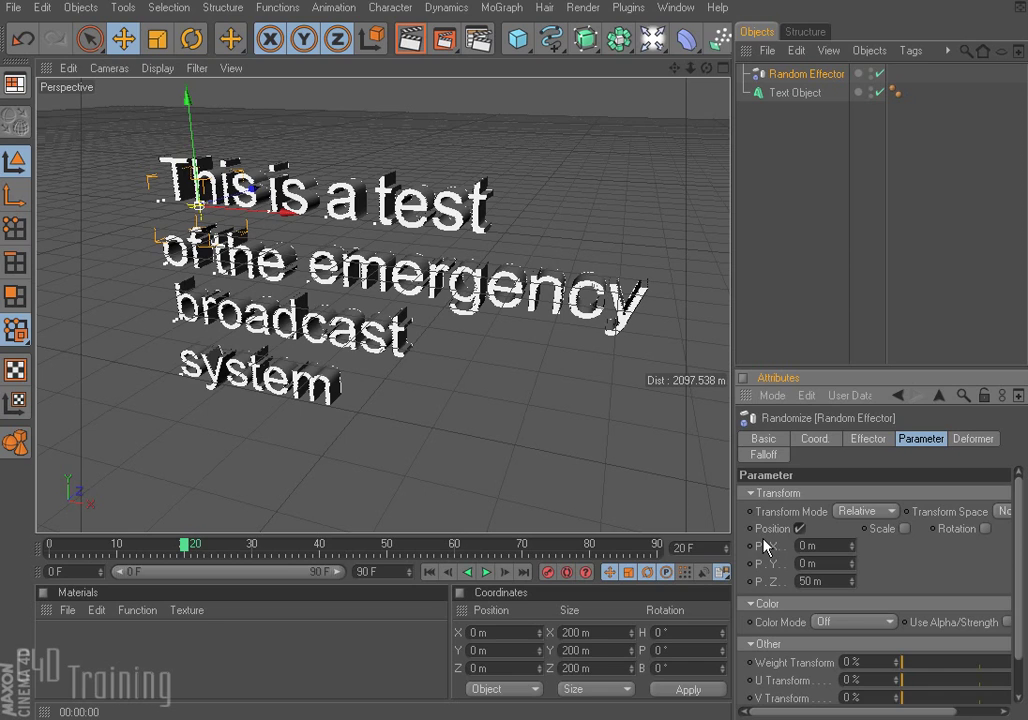
ctrl+click(749, 546)
Step: Return to frame 0 and set the Random effector's Z position offset to 0 m
drag(184, 546, 48, 546)
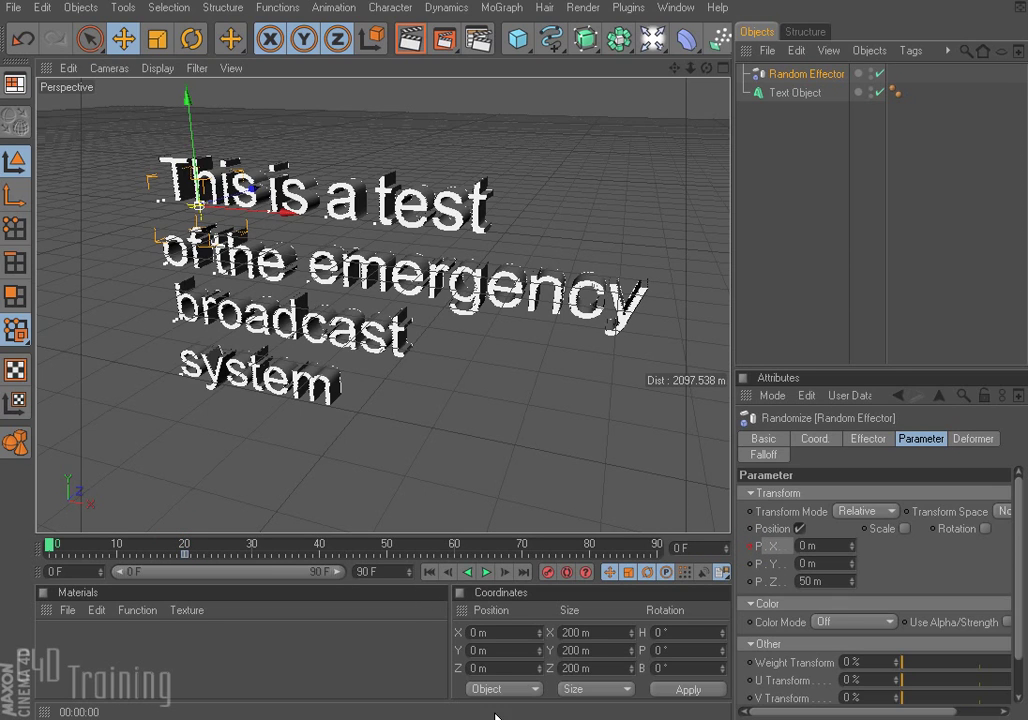
click(805, 581)
text(0)
key(Return)
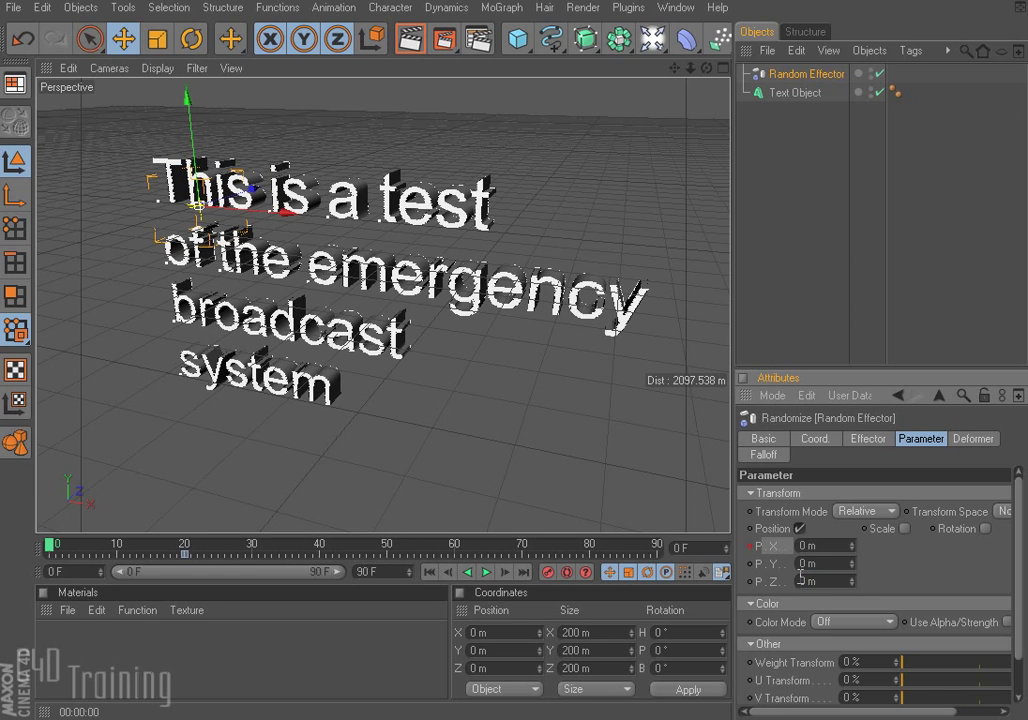
Step: Keyframe the Random effector's X position offset at 5000 m on frame 0 and preview the animation
click(805, 545)
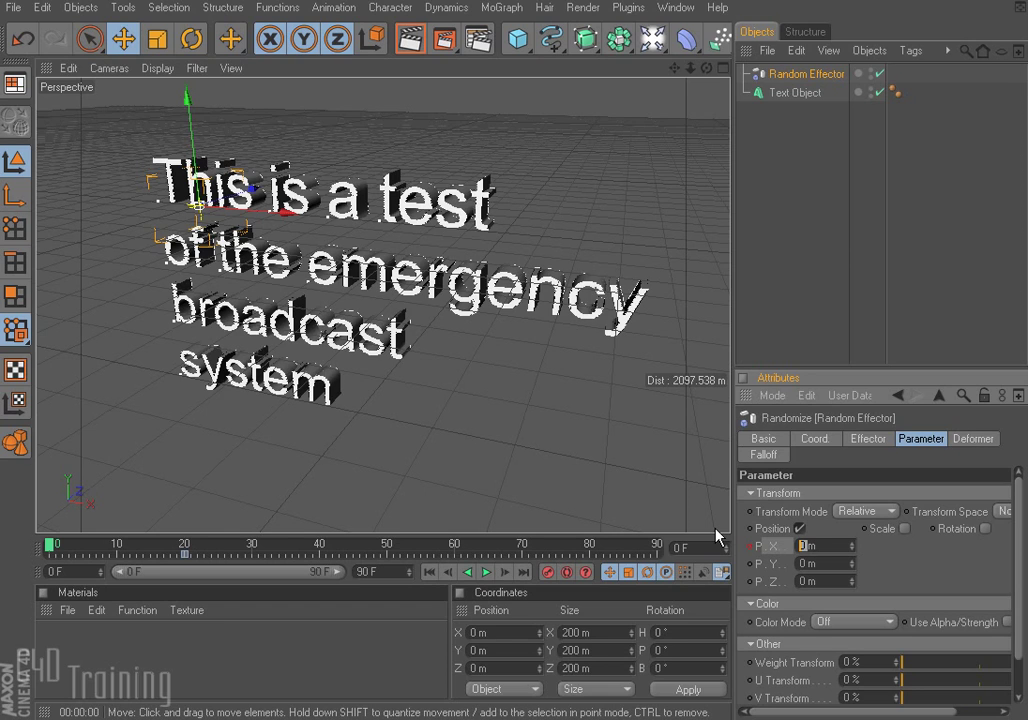
text(5000)
key(Return)
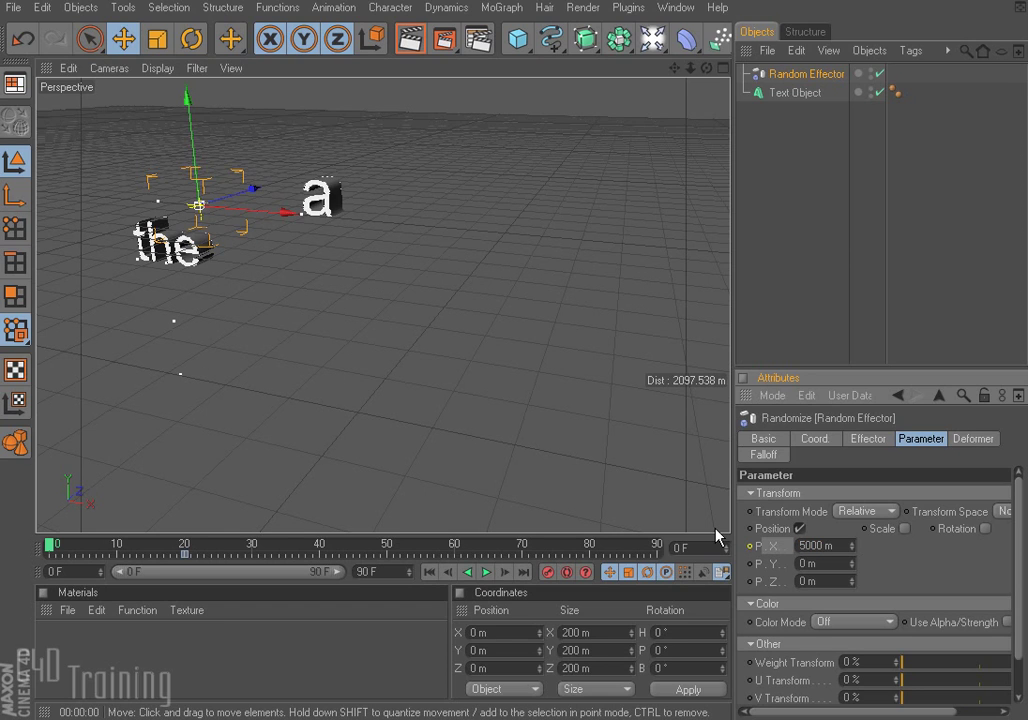
click(751, 546)
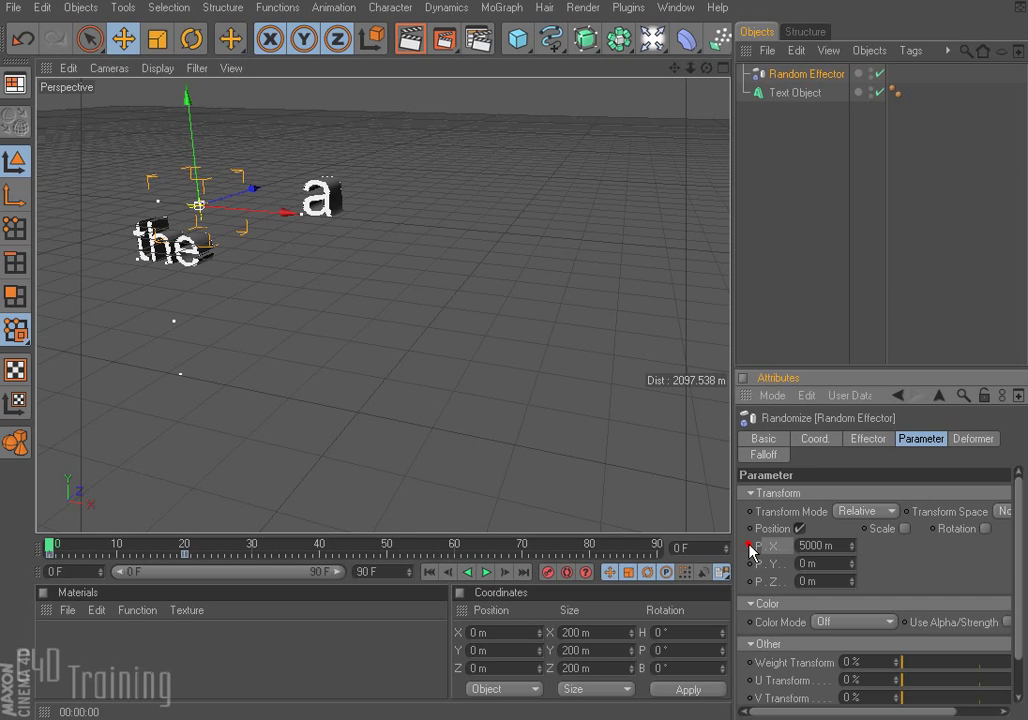
click(486, 573)
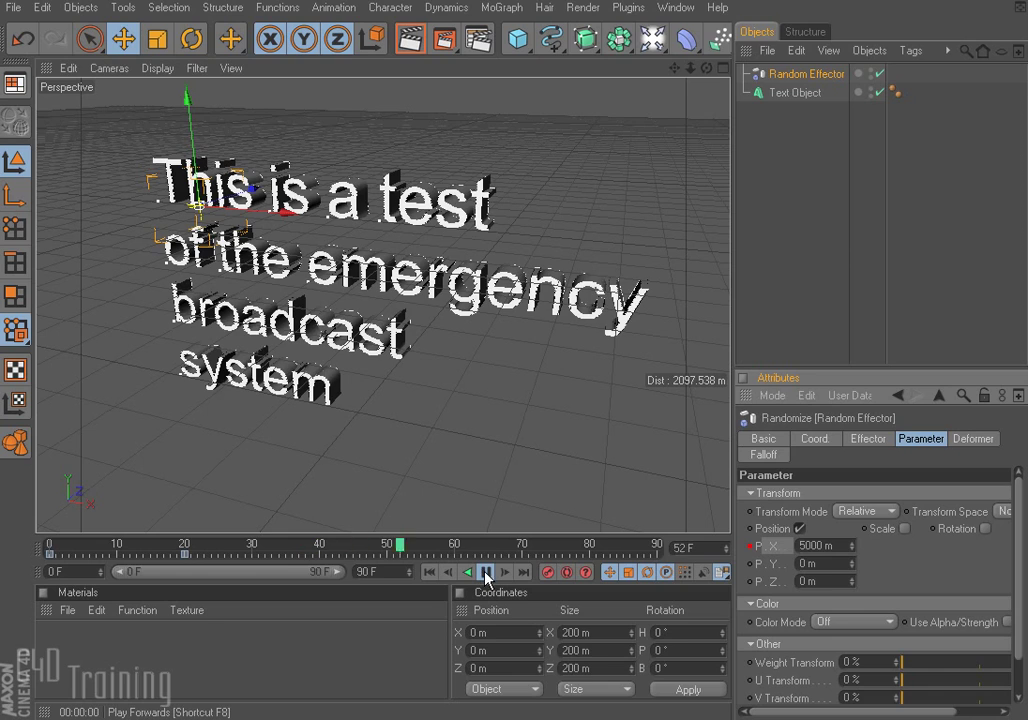
click(485, 572)
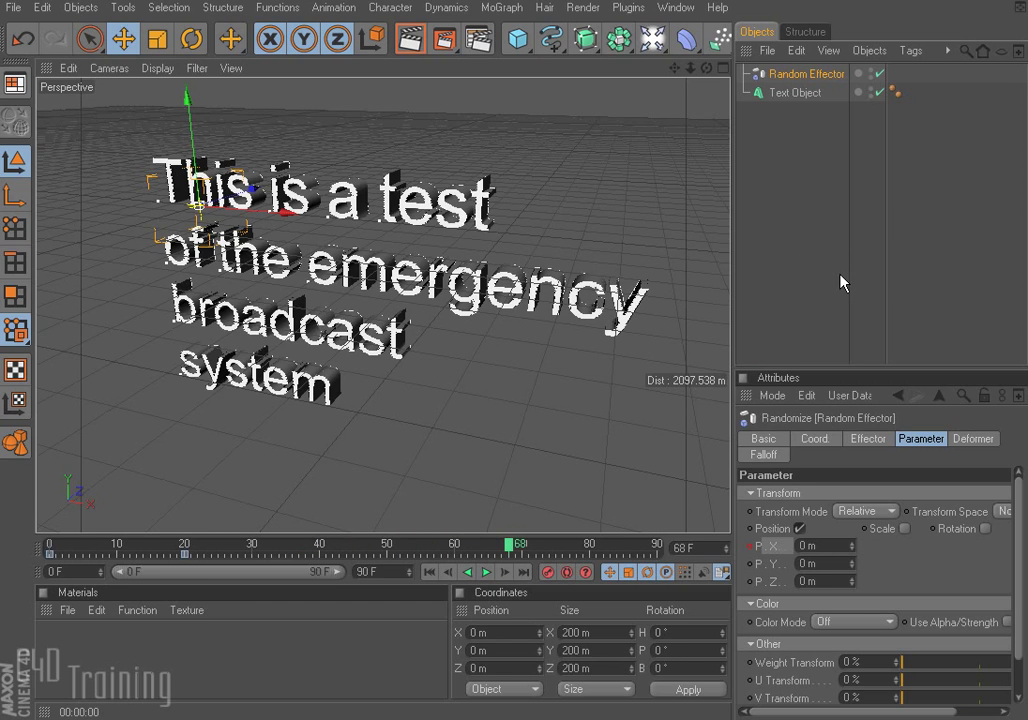
Step: Add a MoGraph Delay effector to the text object
click(792, 93)
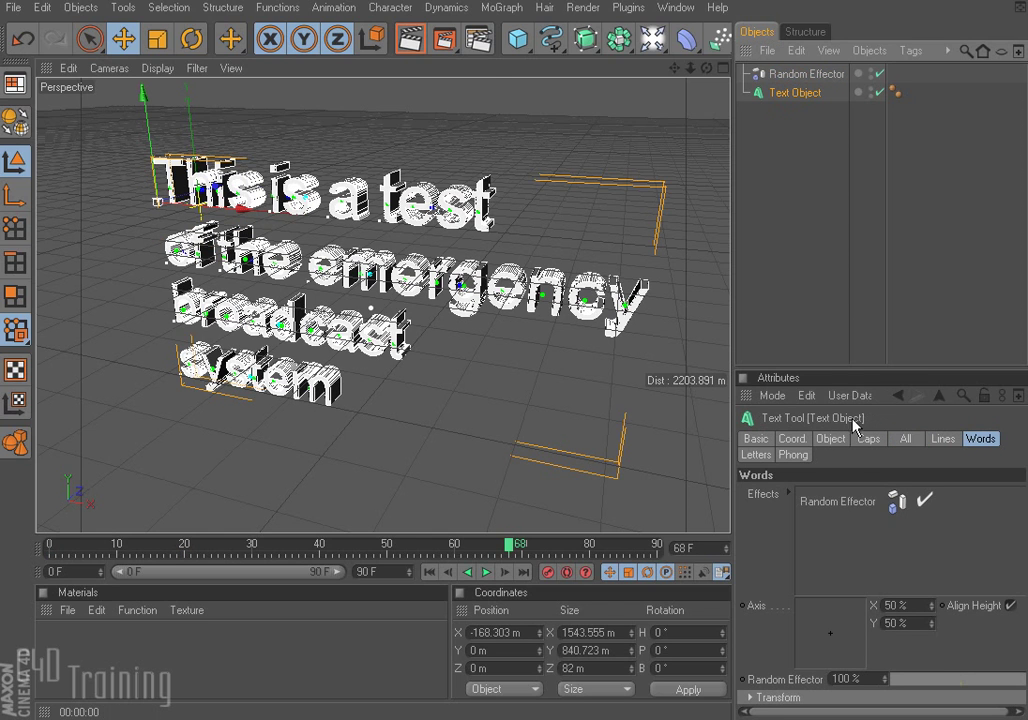
click(500, 8)
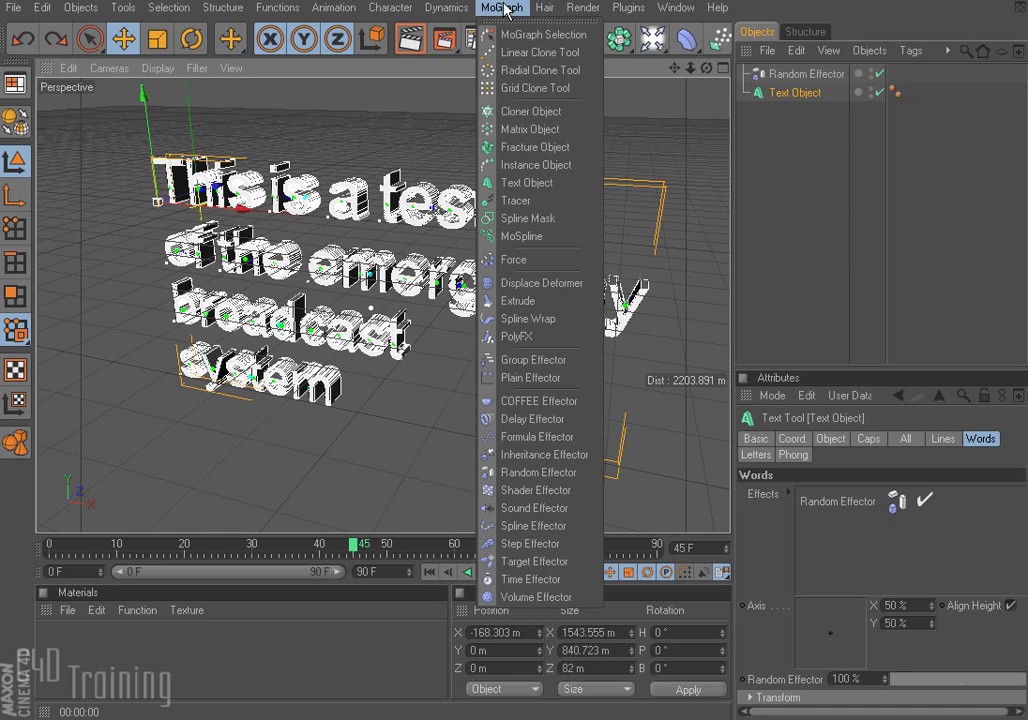
click(545, 419)
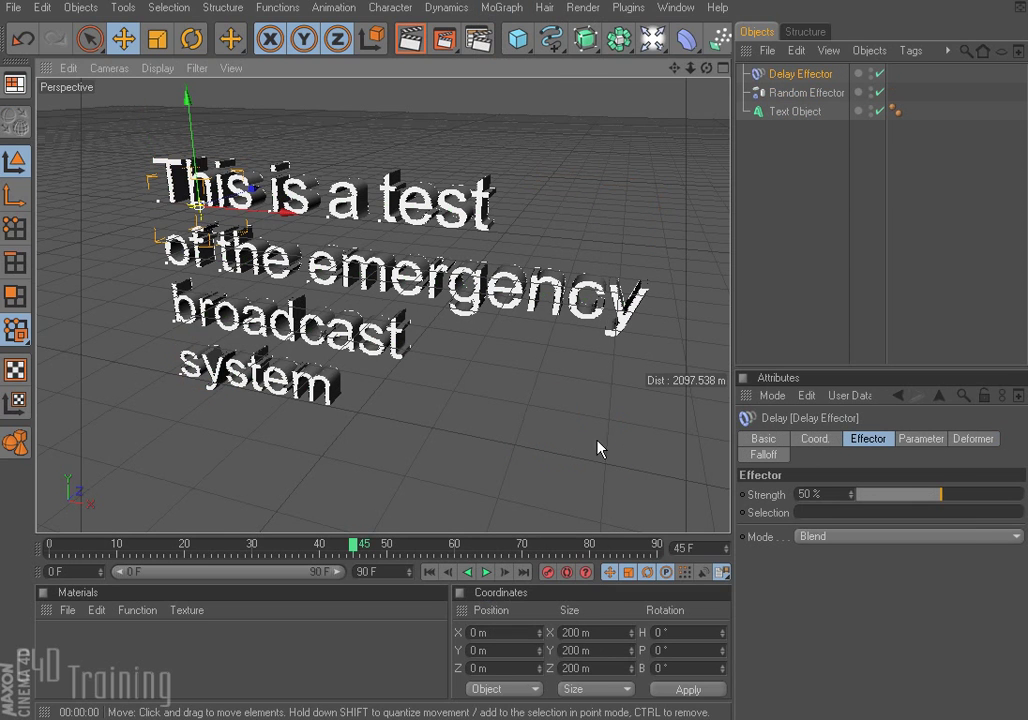
Step: Remove the Delay effector from the text object's letter effects and add it after the Random effector in its word effects
click(795, 111)
click(943, 438)
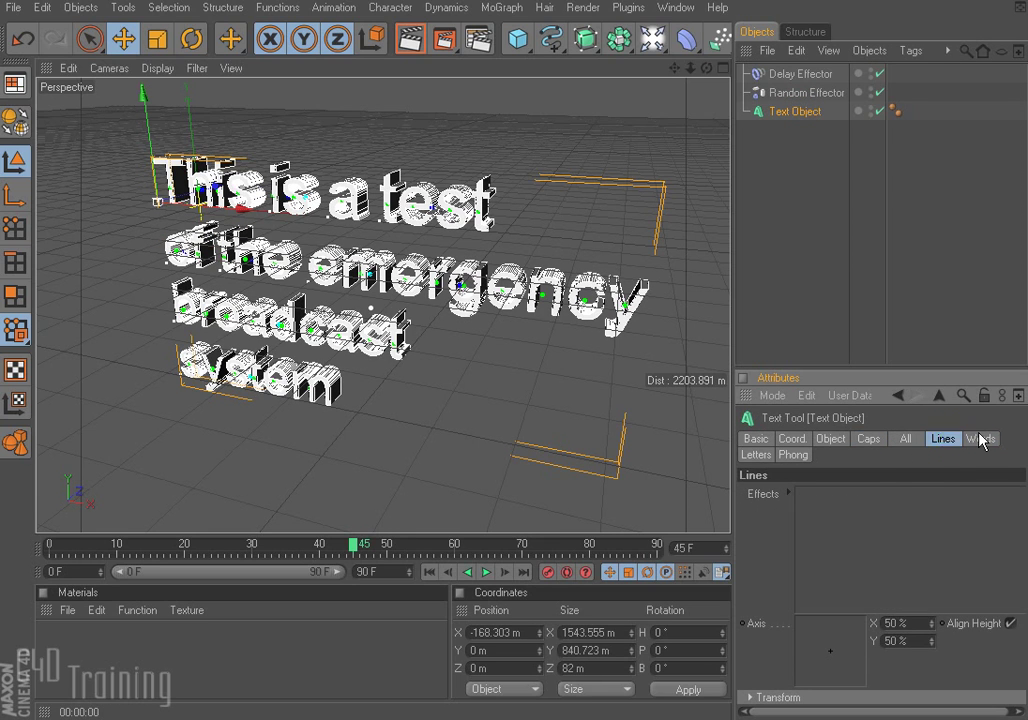
click(981, 439)
click(756, 454)
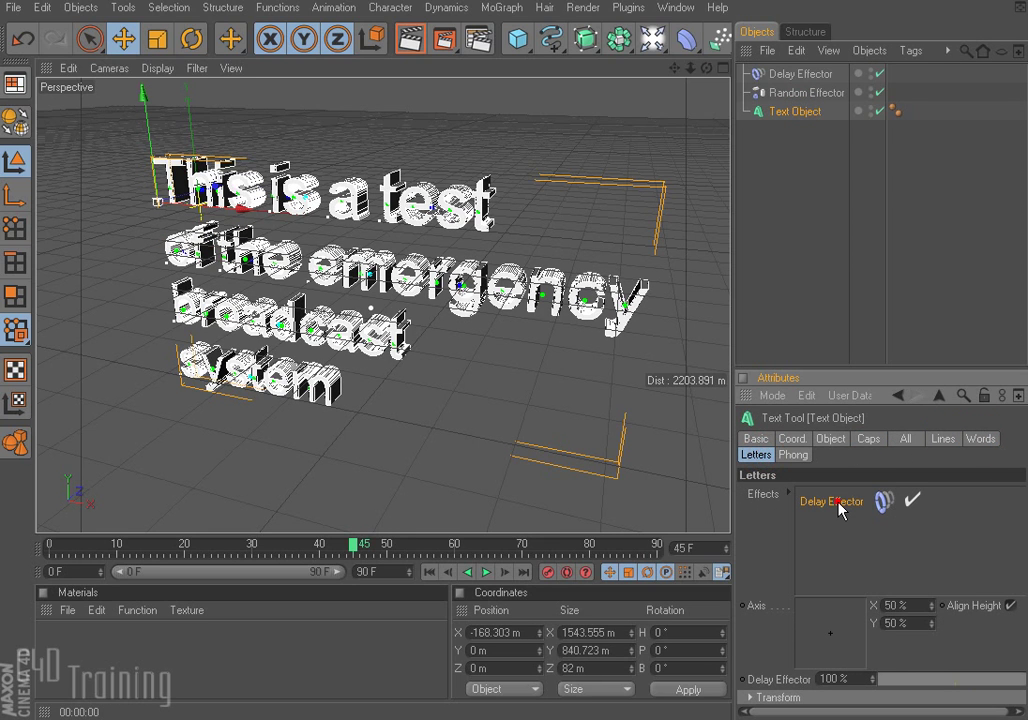
key(Delete)
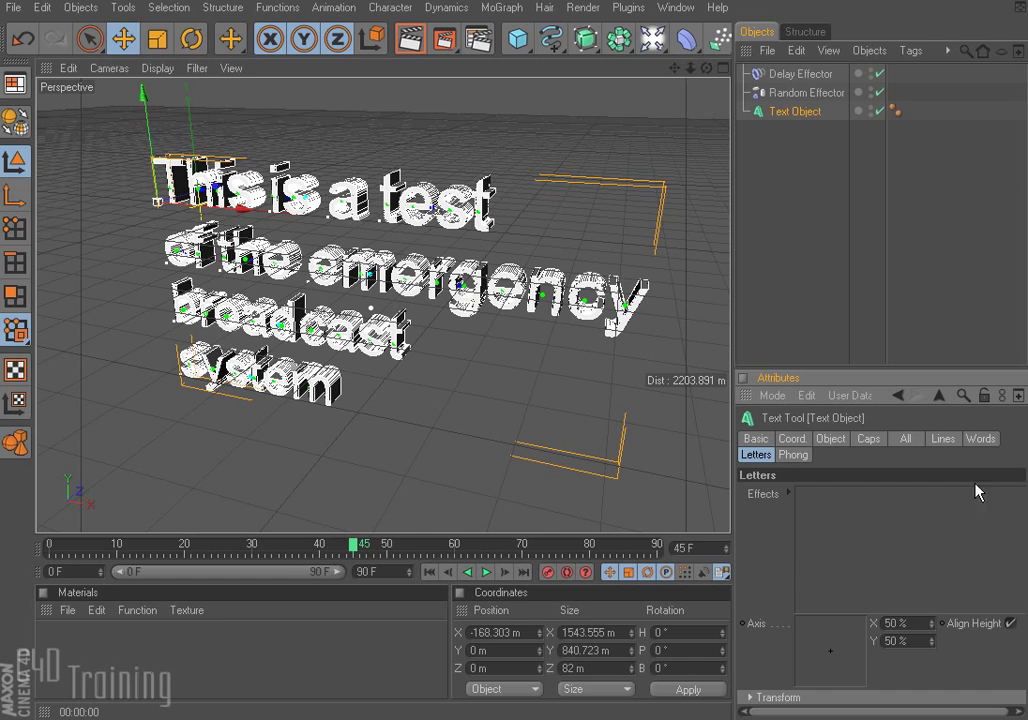
click(981, 439)
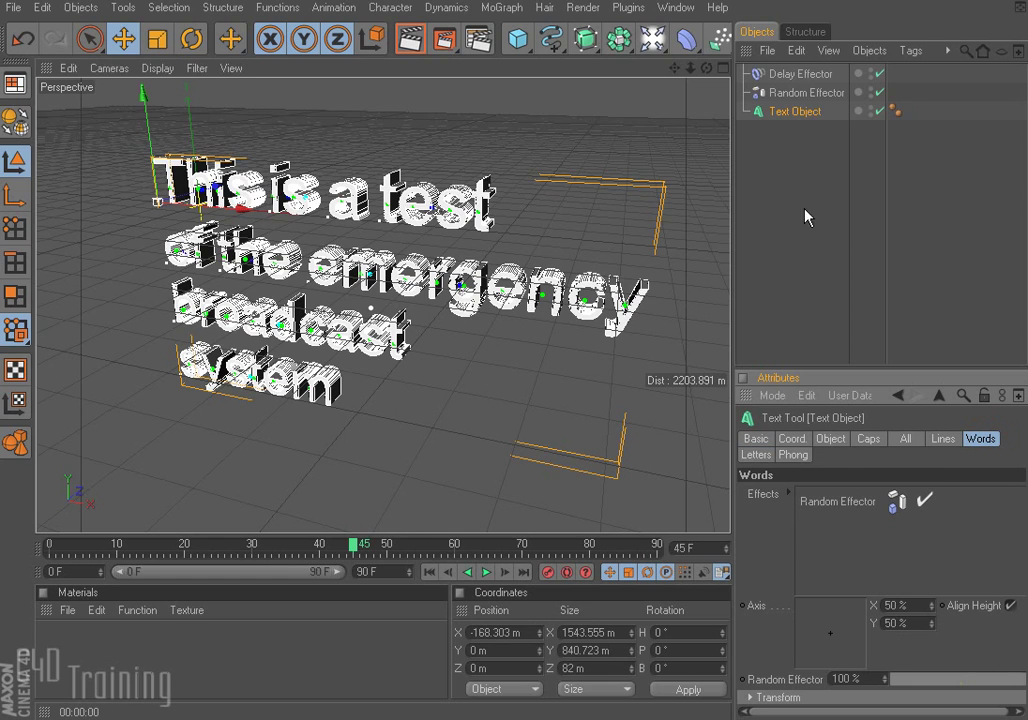
drag(795, 74, 822, 558)
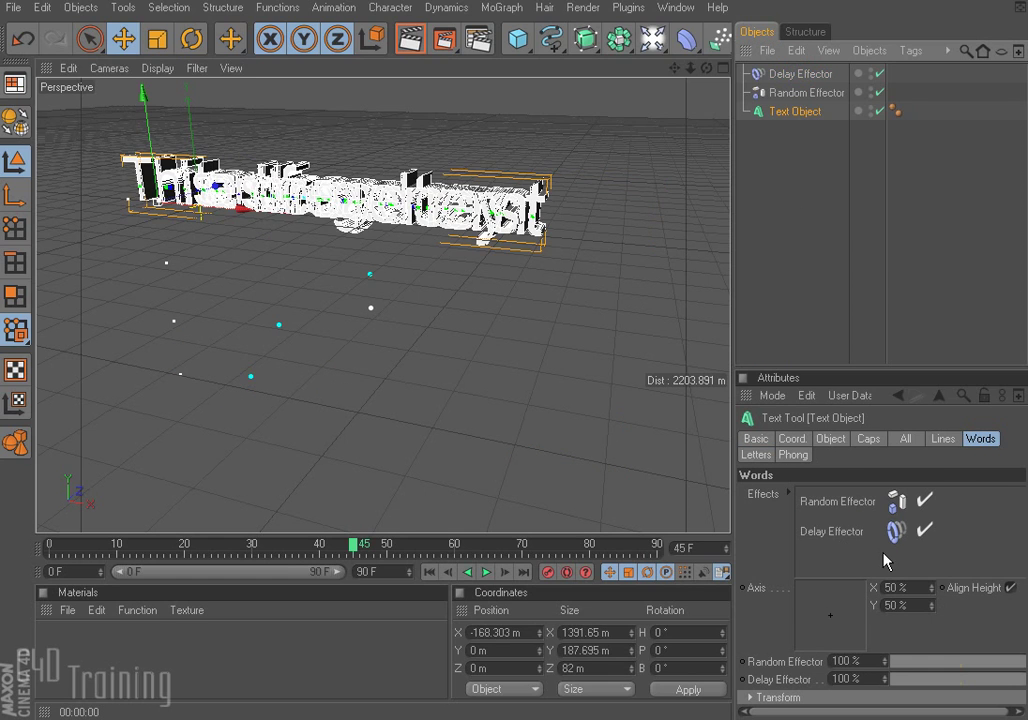
Step: Set the Delay effector's mode to Spring and play the animation from the first frame
click(780, 74)
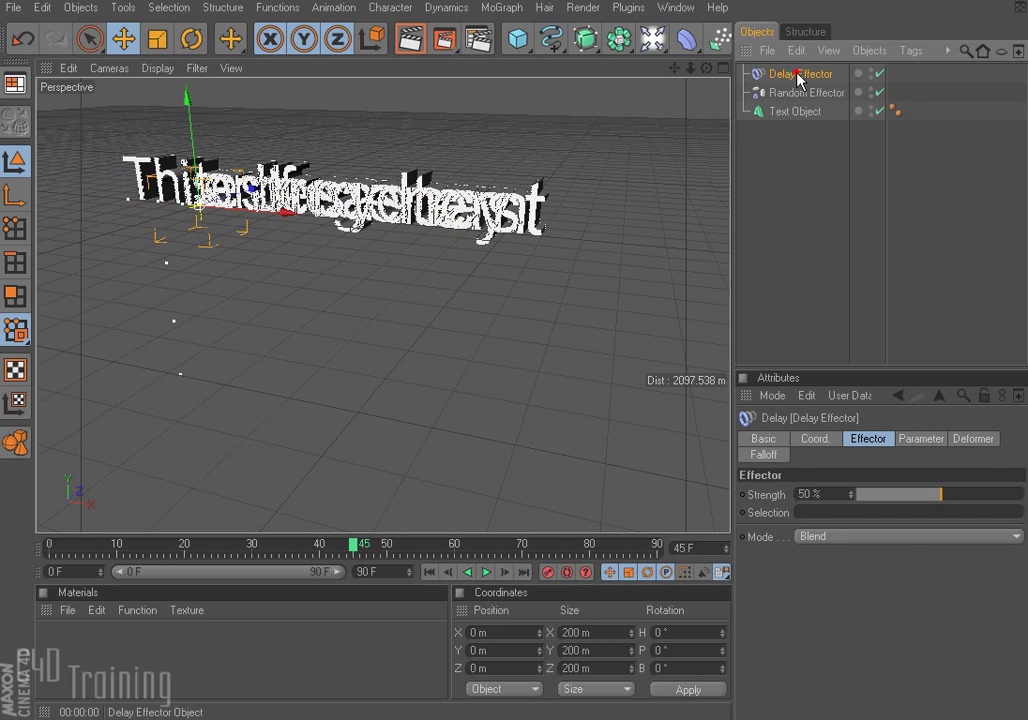
click(818, 536)
click(822, 591)
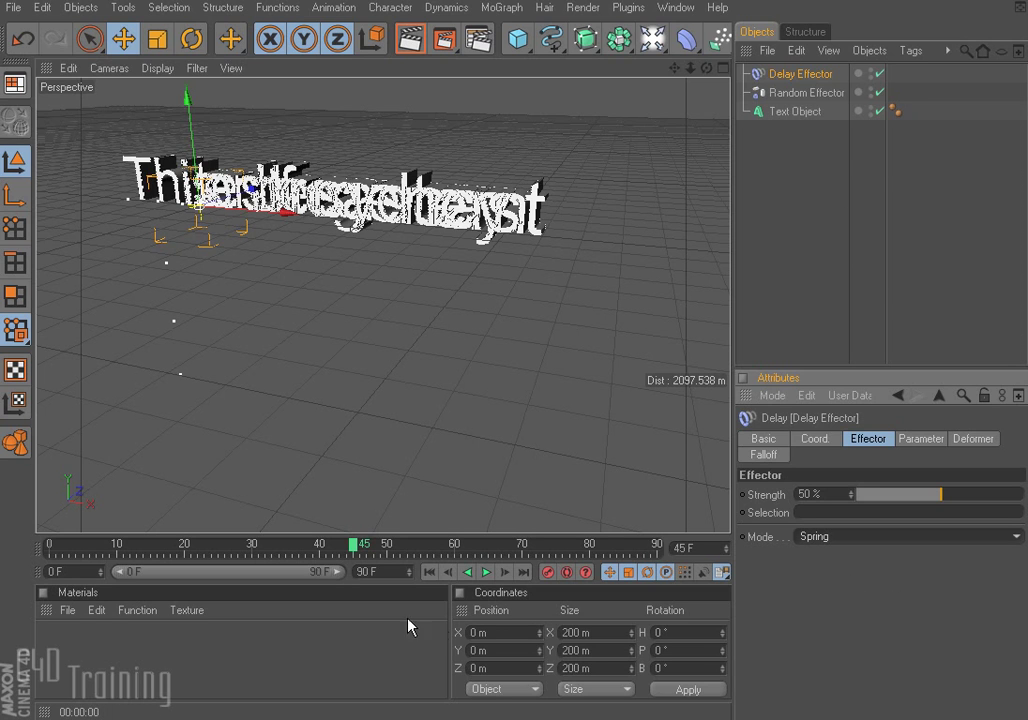
click(429, 571)
click(487, 571)
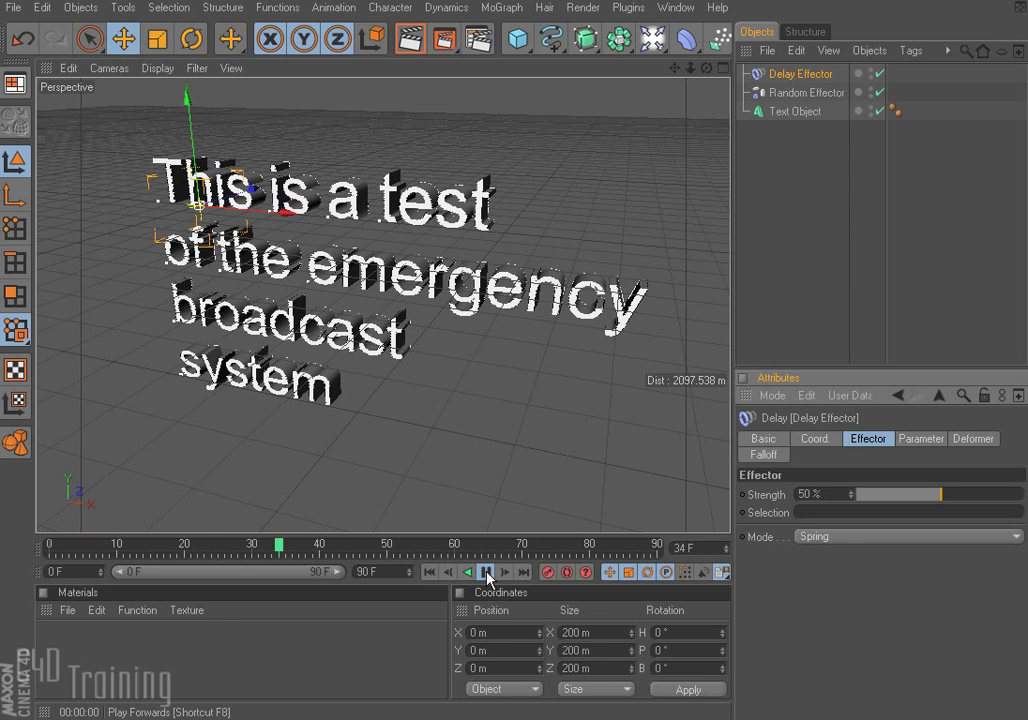
click(487, 572)
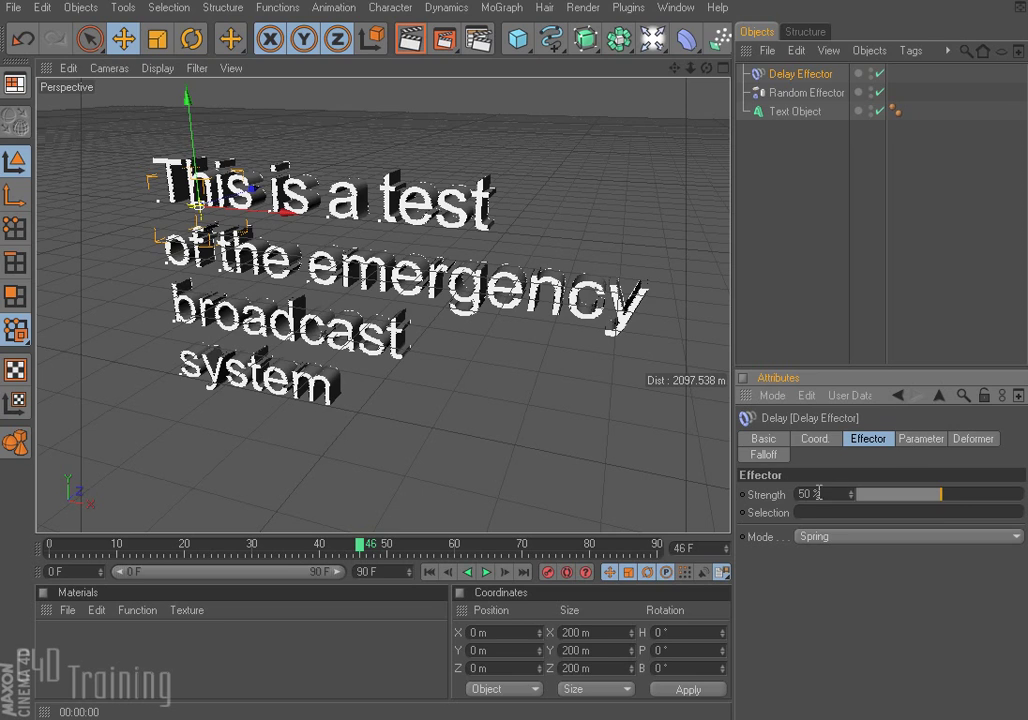
Step: Raise the Delay effector's strength to 66 % and replay the animation from the start
click(941, 494)
drag(951, 493, 968, 495)
click(428, 572)
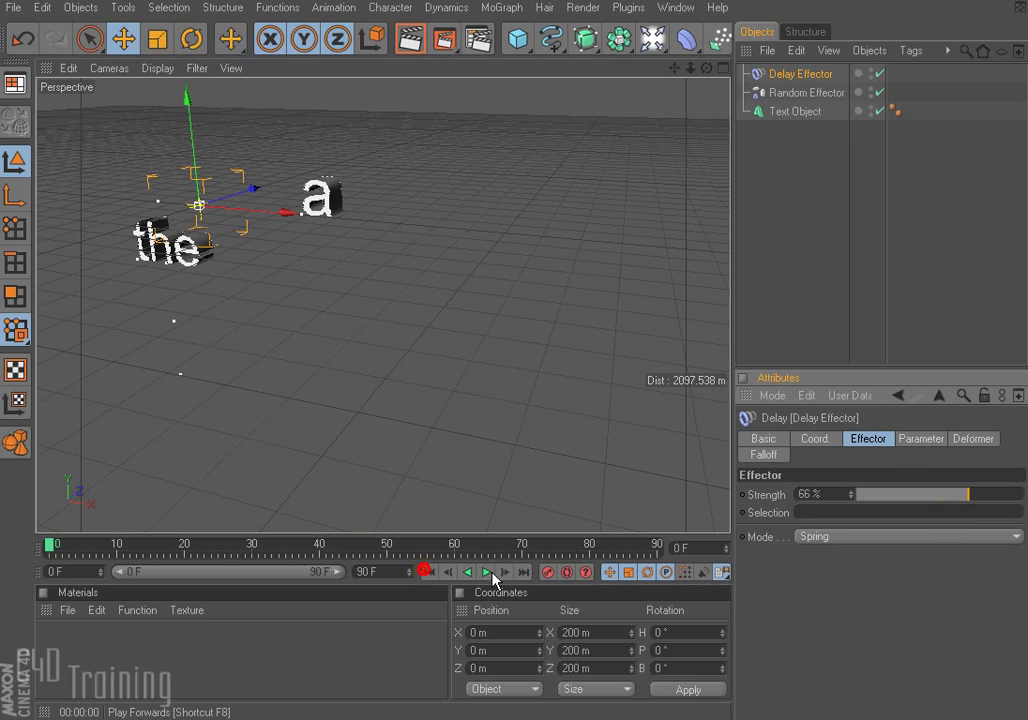
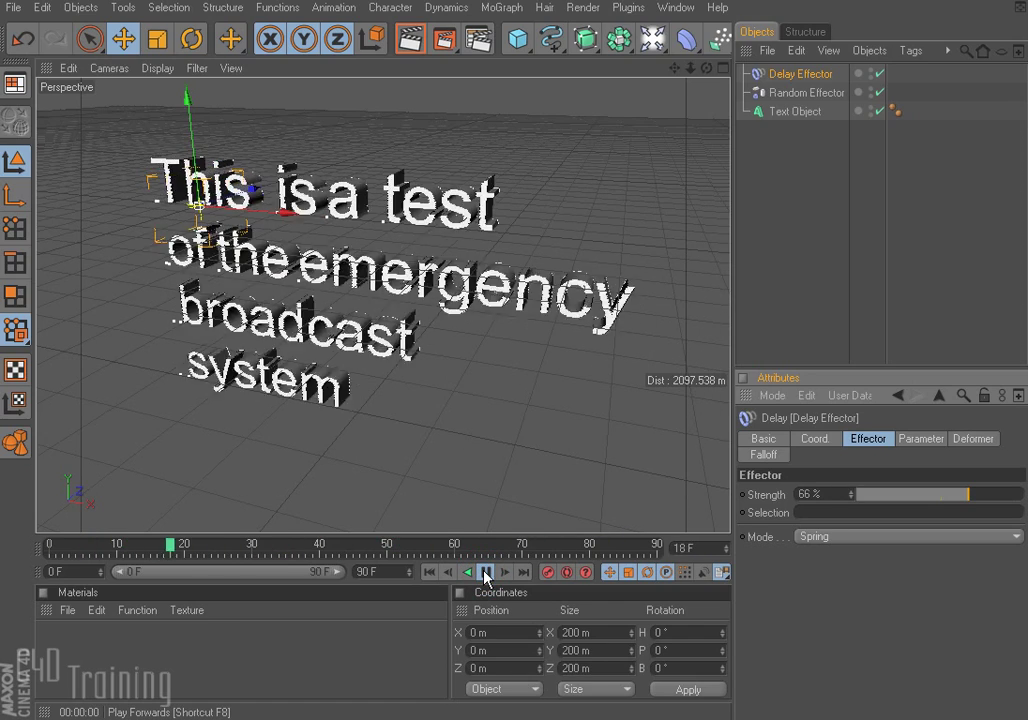
click(486, 572)
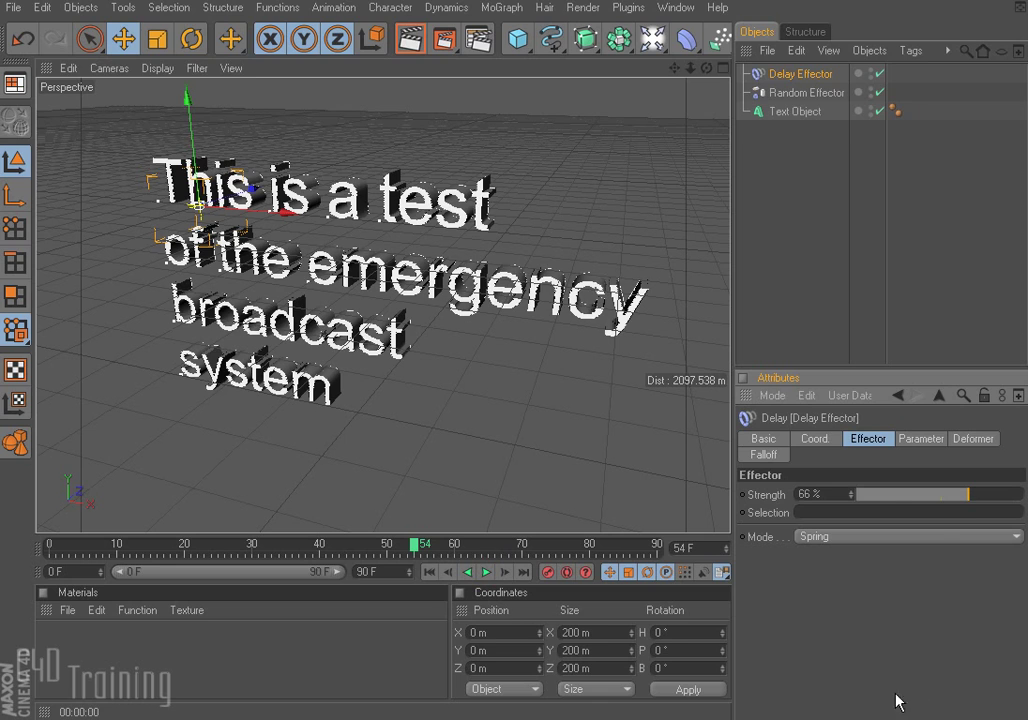
Step: Remove the Random and Delay effectors from the text object's word effects and assign both to its line effects, Random first
click(806, 112)
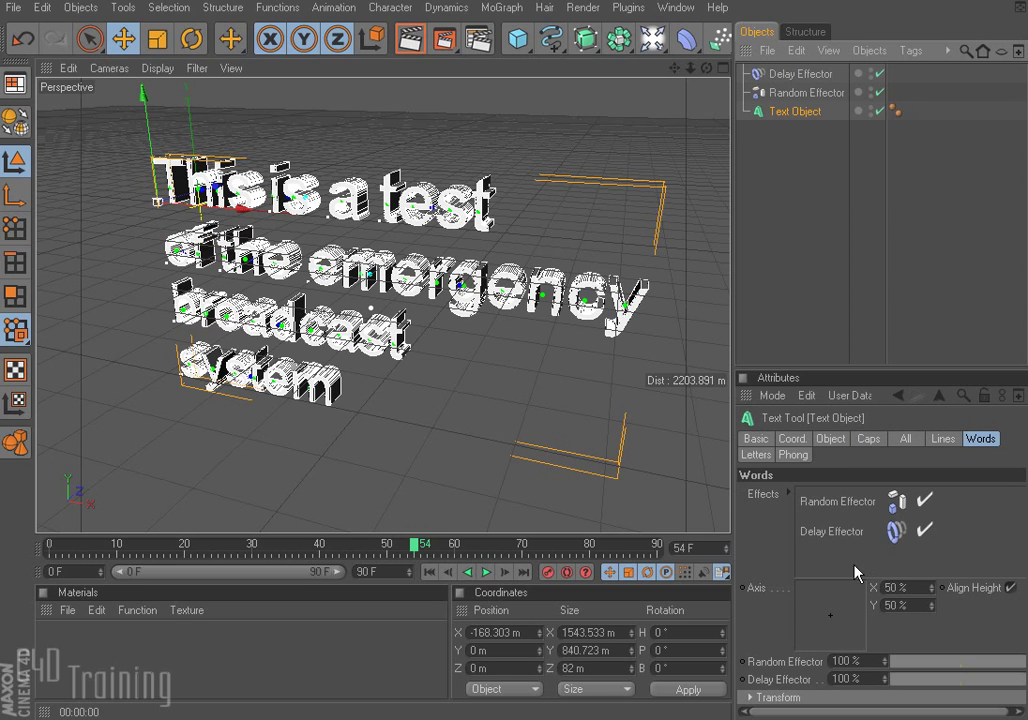
drag(870, 558, 821, 502)
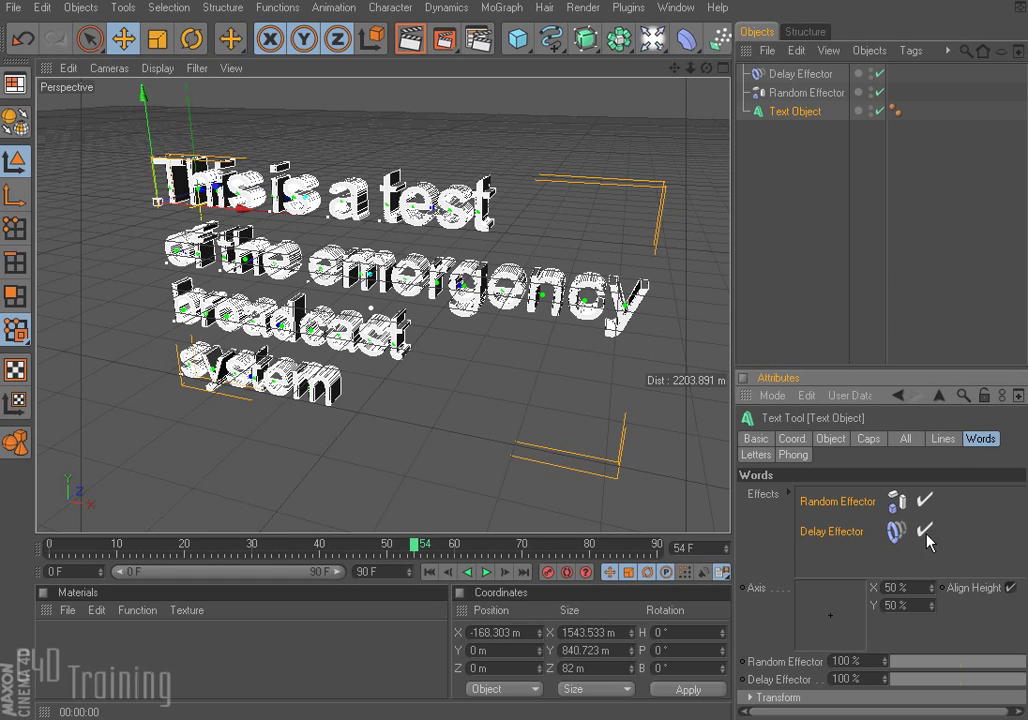
key(Delete)
click(943, 440)
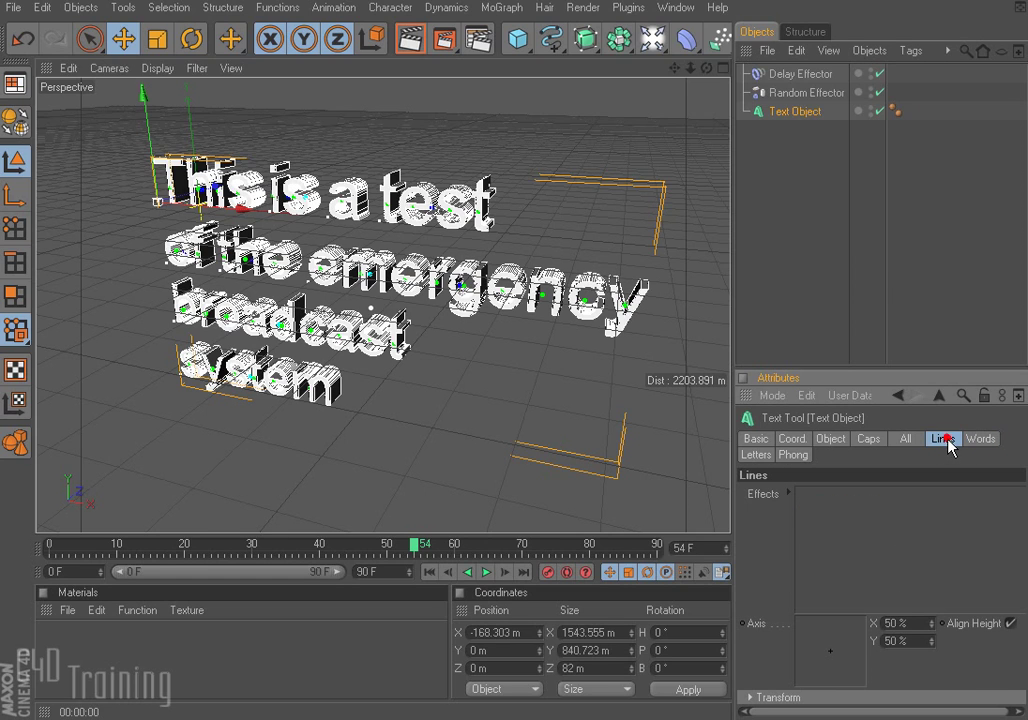
drag(806, 92, 857, 518)
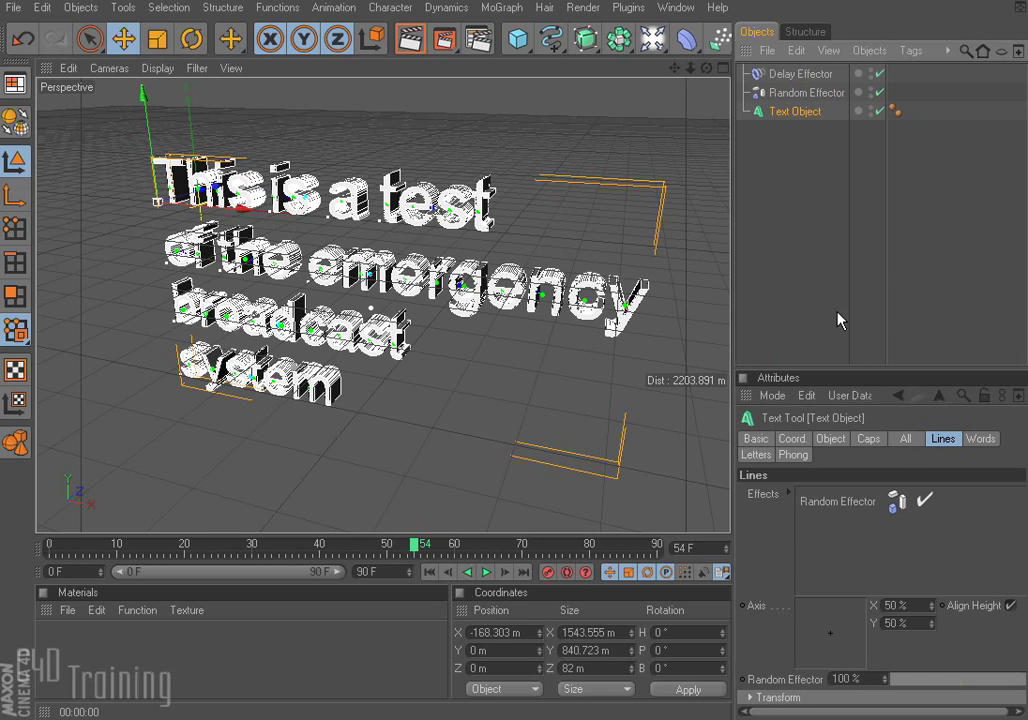
drag(771, 75, 824, 520)
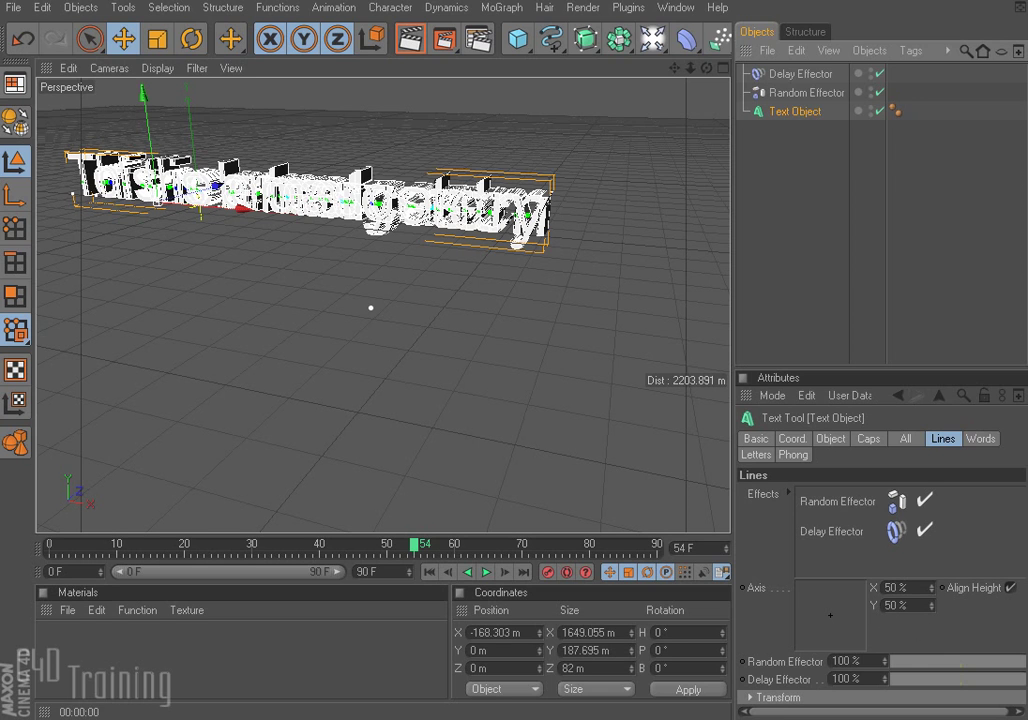
Step: Play the line-by-line text animation from the first frame and stop it
click(429, 572)
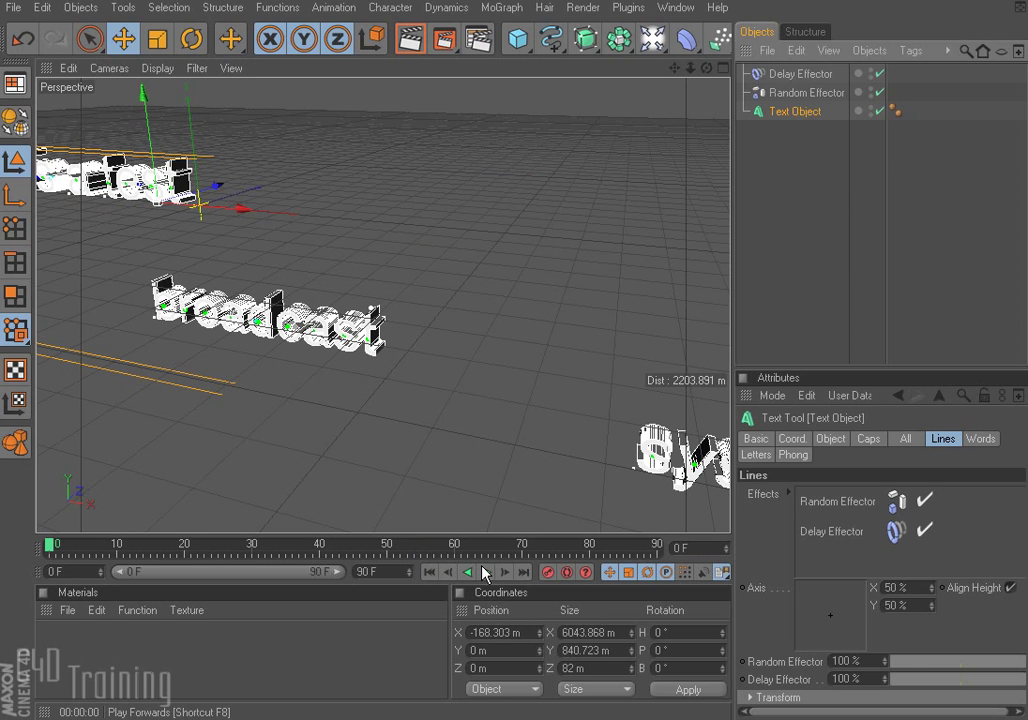
click(485, 572)
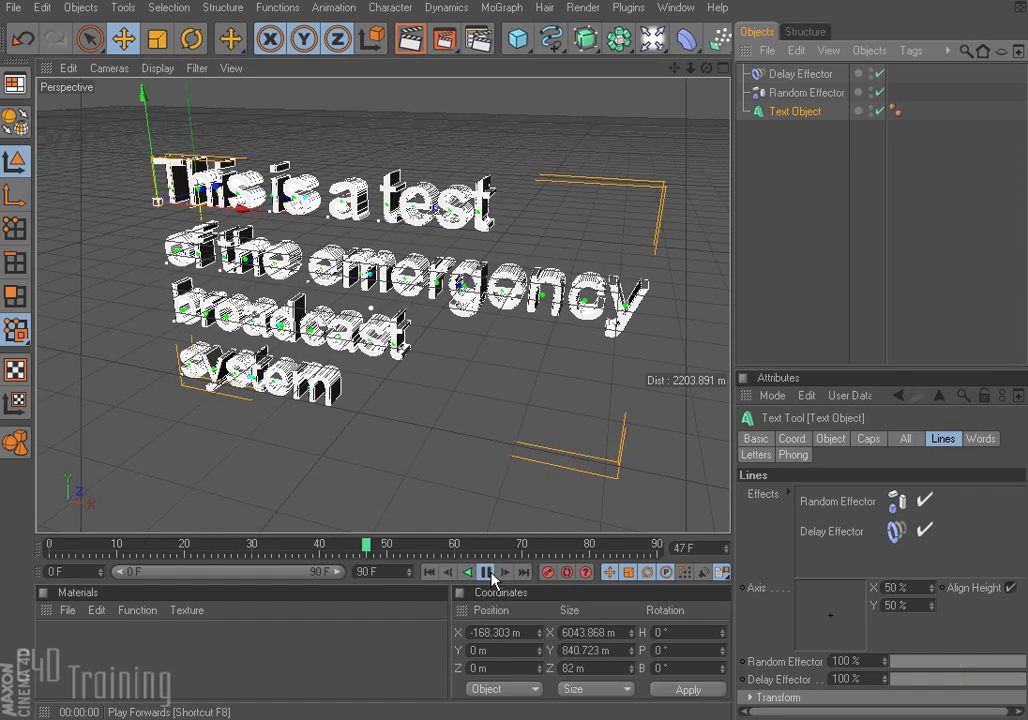
click(487, 572)
Step: Move the Random and Delay effectors from the text object's line effects to its letter effects and play the animation
drag(856, 556, 806, 502)
key(Delete)
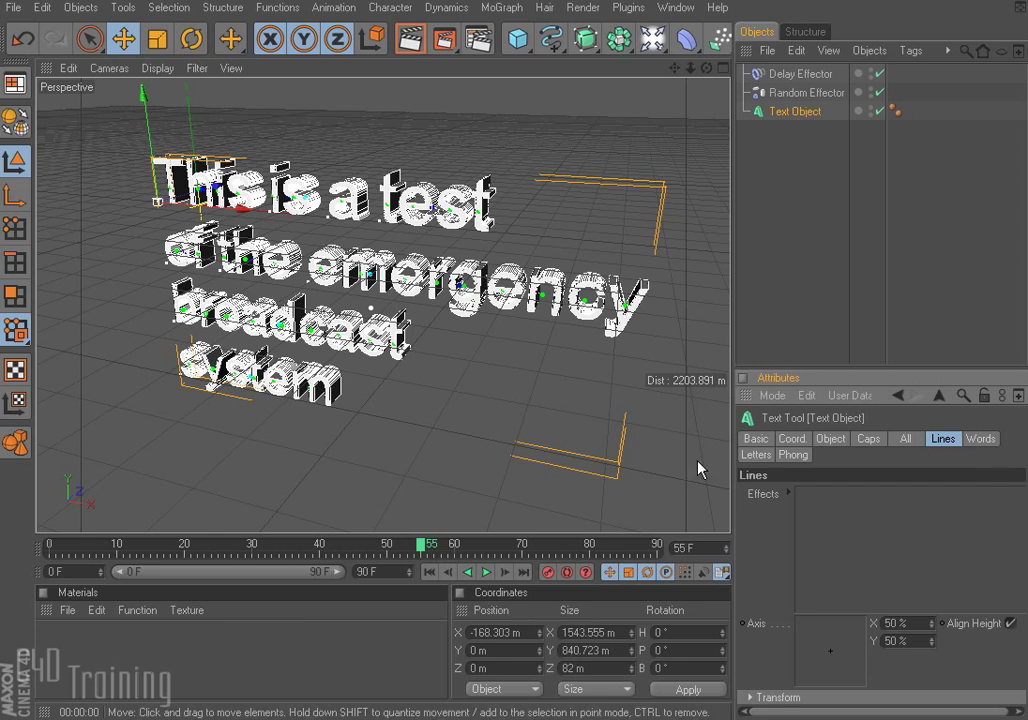
click(757, 455)
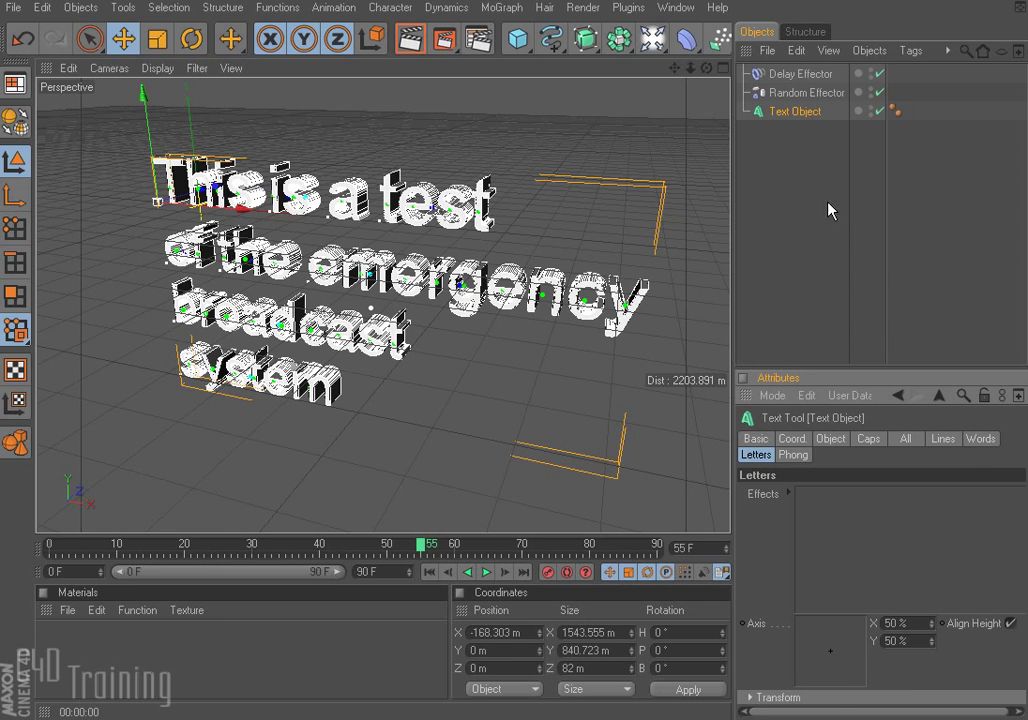
drag(805, 93, 835, 500)
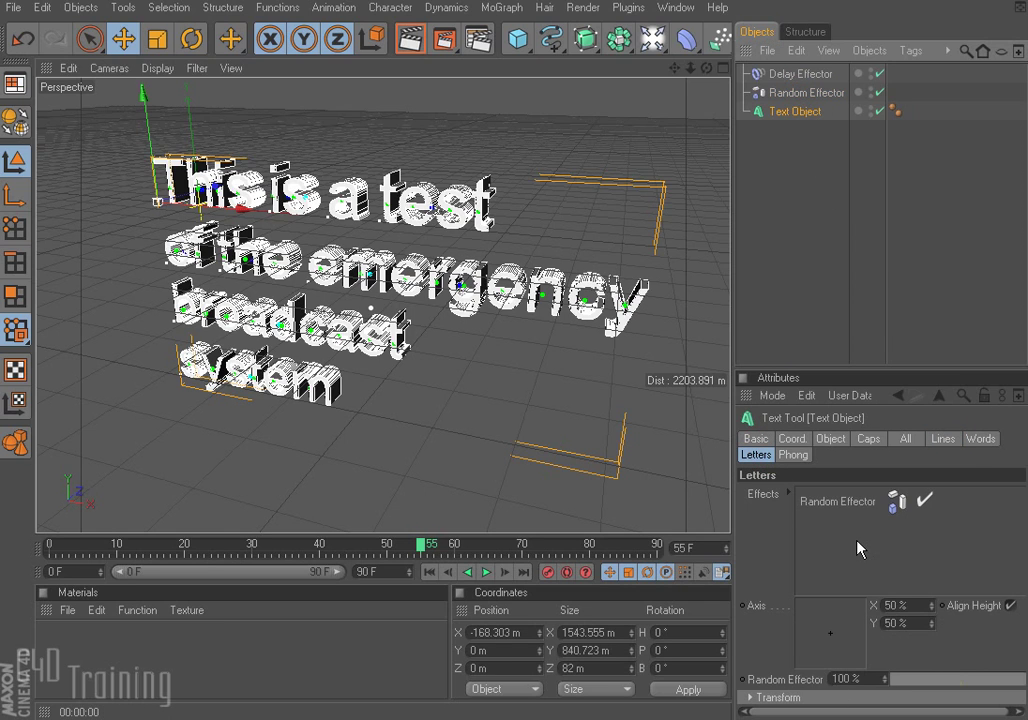
drag(810, 74, 888, 545)
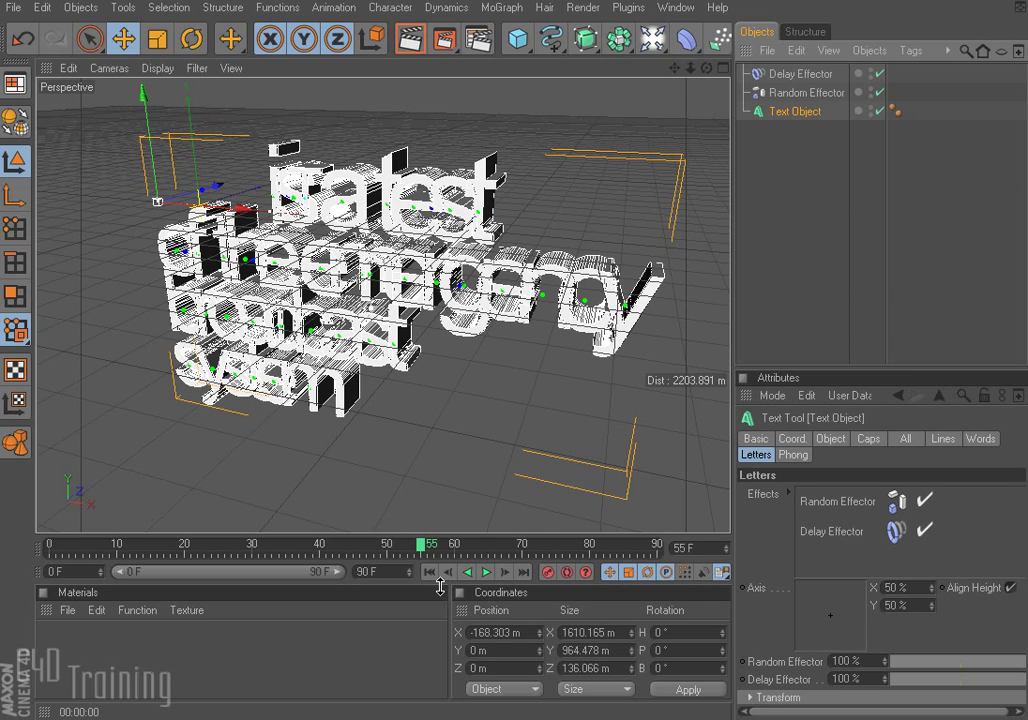
click(486, 572)
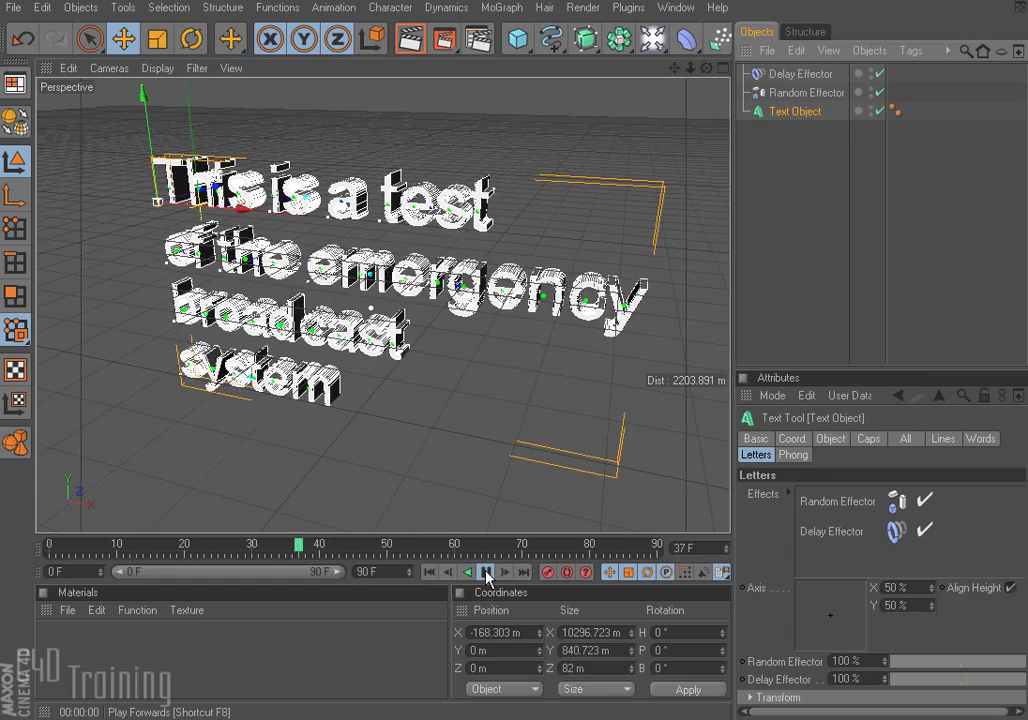
Step: Stop the text animation's playback and start a new empty scene
click(486, 572)
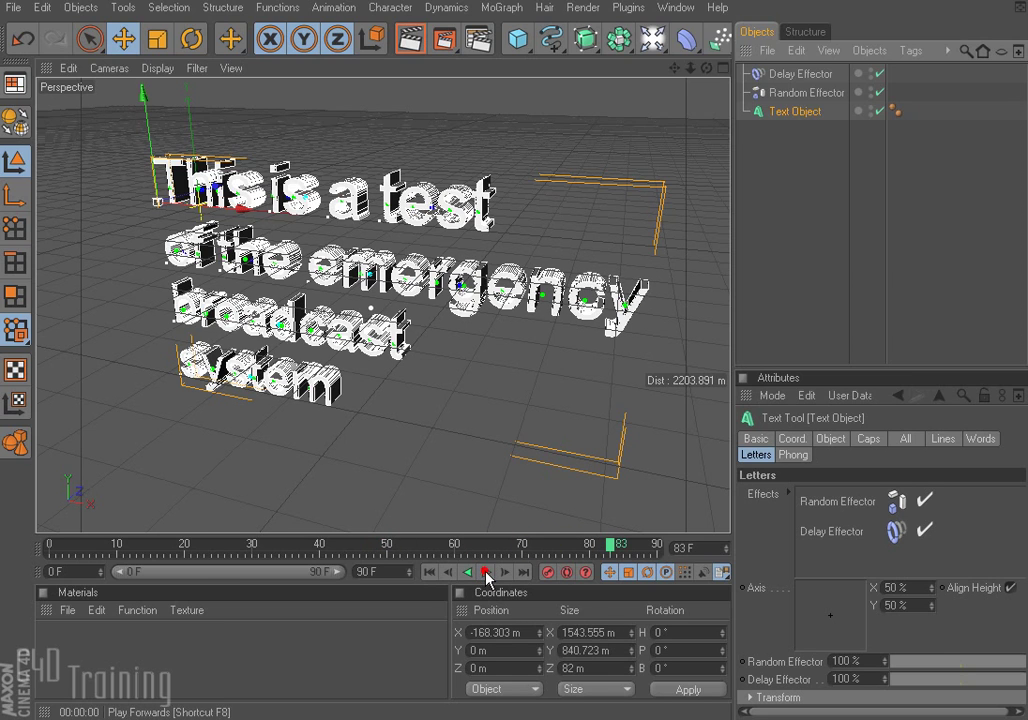
click(501, 8)
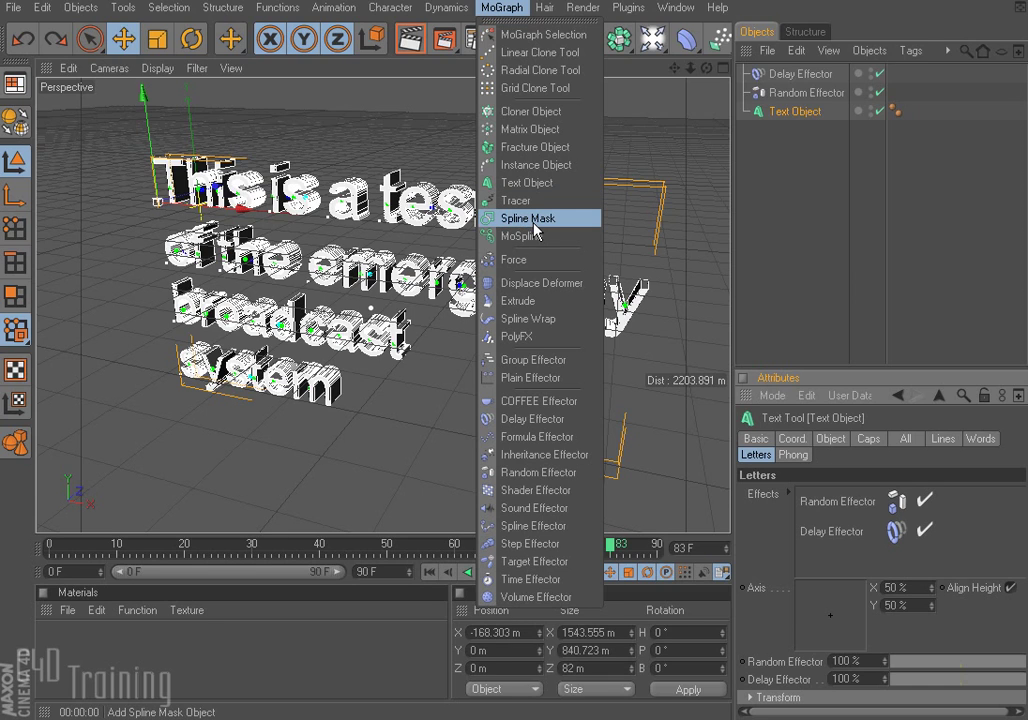
click(363, 130)
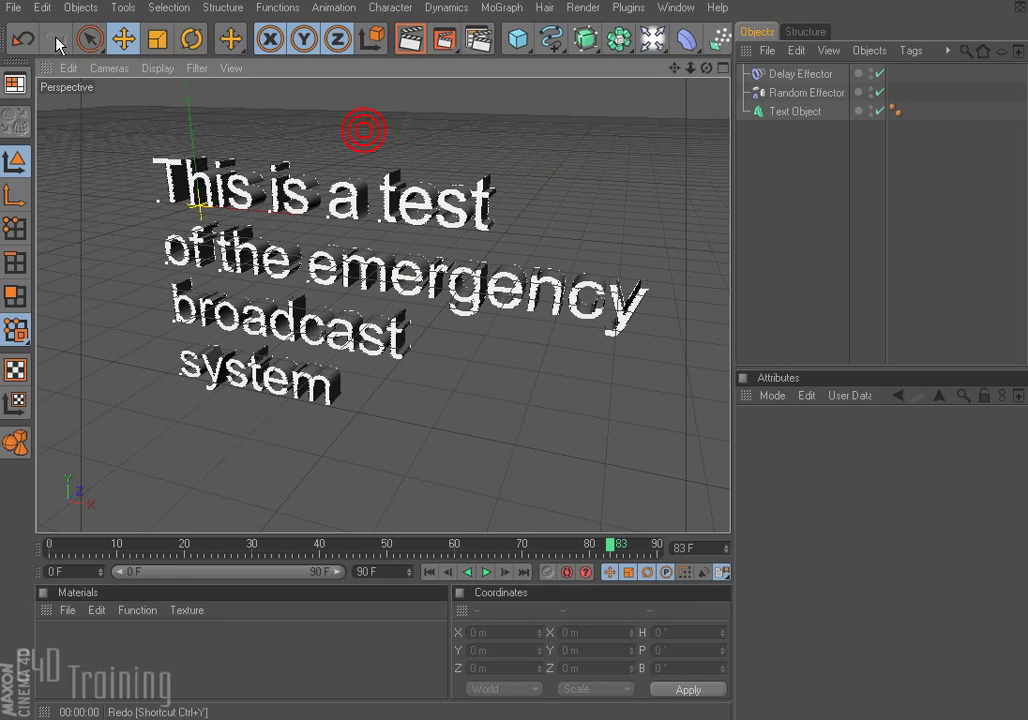
click(14, 7)
click(37, 34)
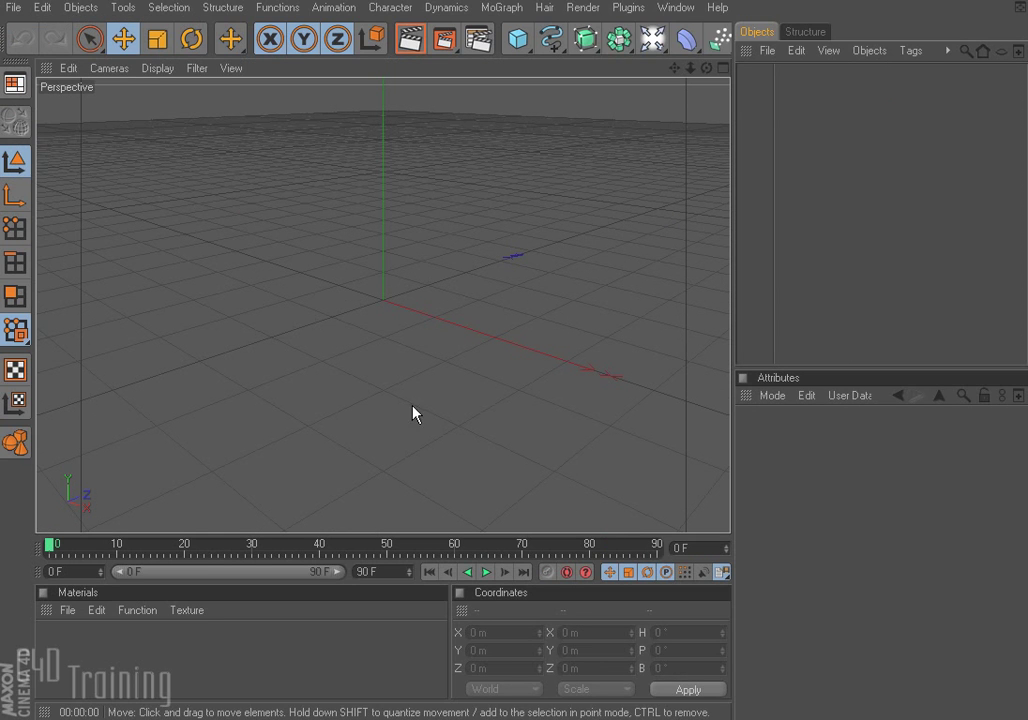
Step: Add a MoGraph Spline Mask object and an n-Side spline to the scene
click(503, 8)
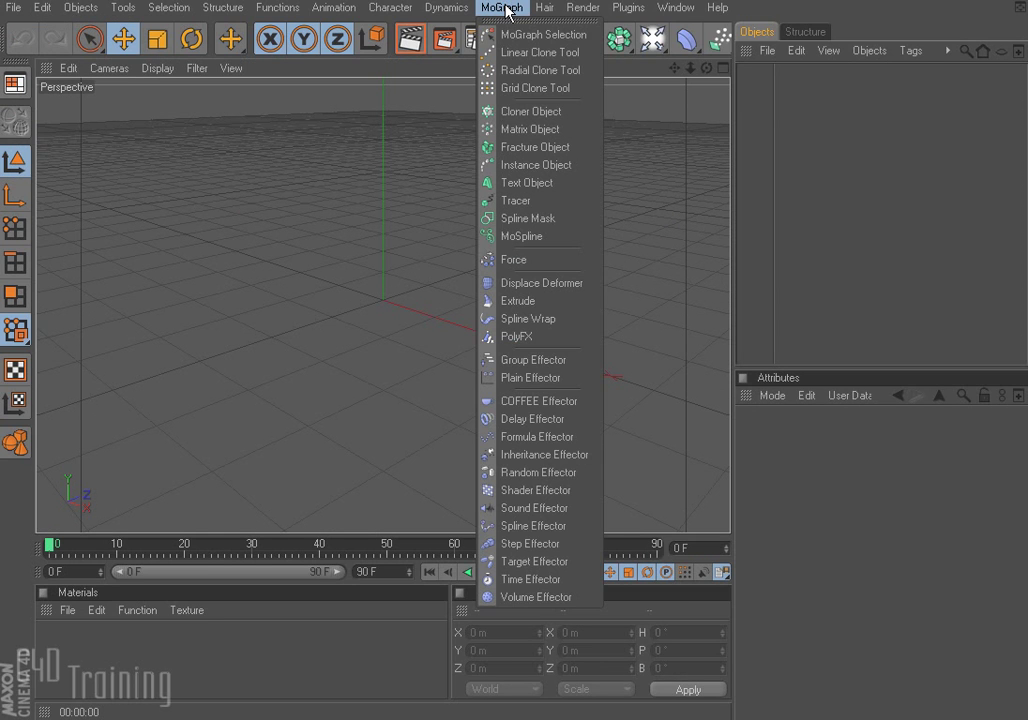
click(556, 218)
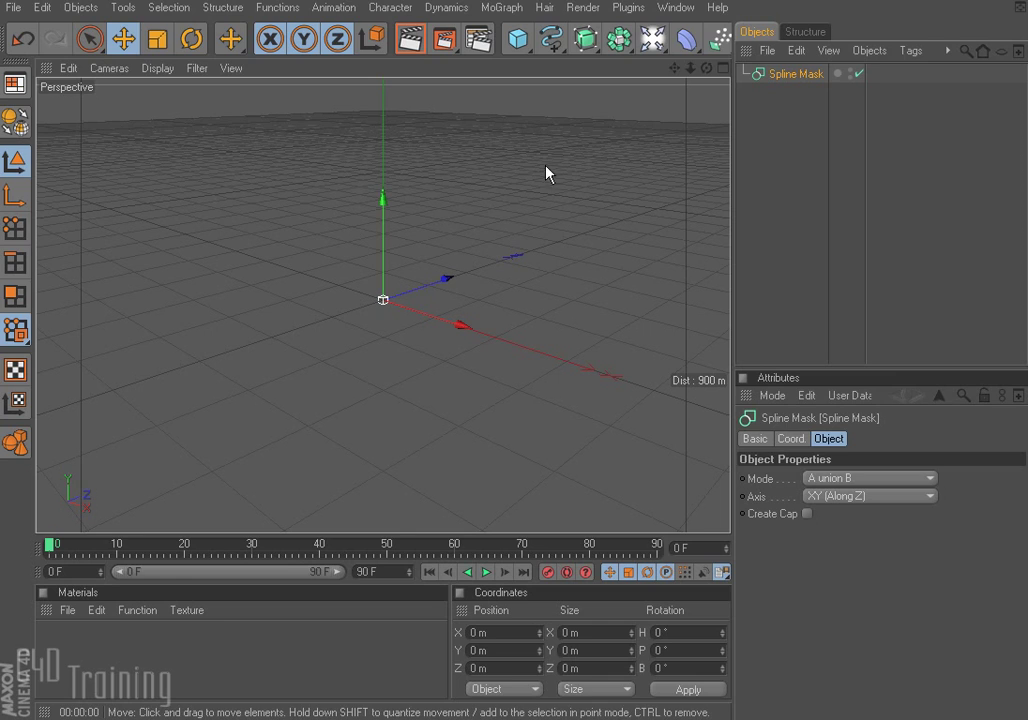
click(553, 41)
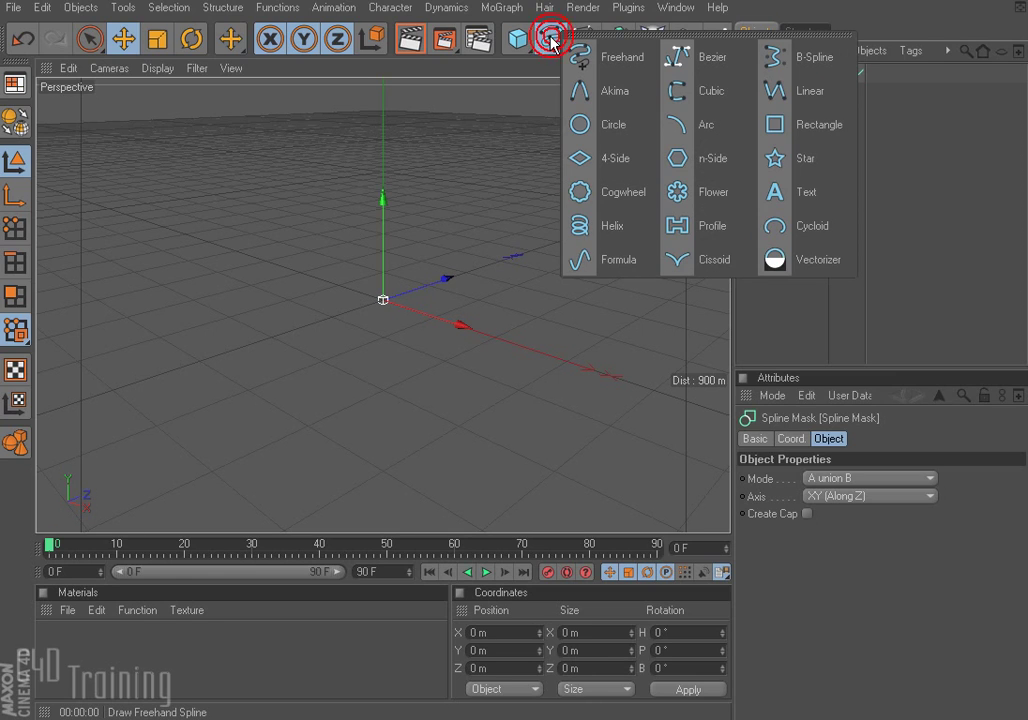
click(716, 158)
alt+drag(416, 329, 415, 312)
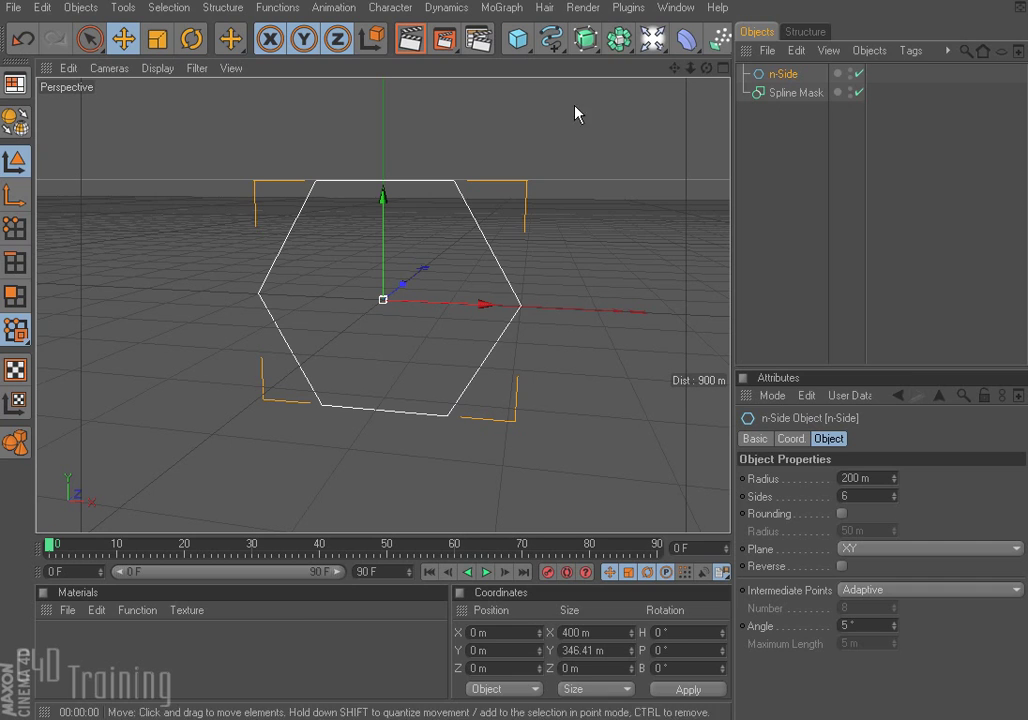
Step: Add a Flower spline and move it down about 266 m along Y so it overlaps the hexagon's lower edge
click(551, 40)
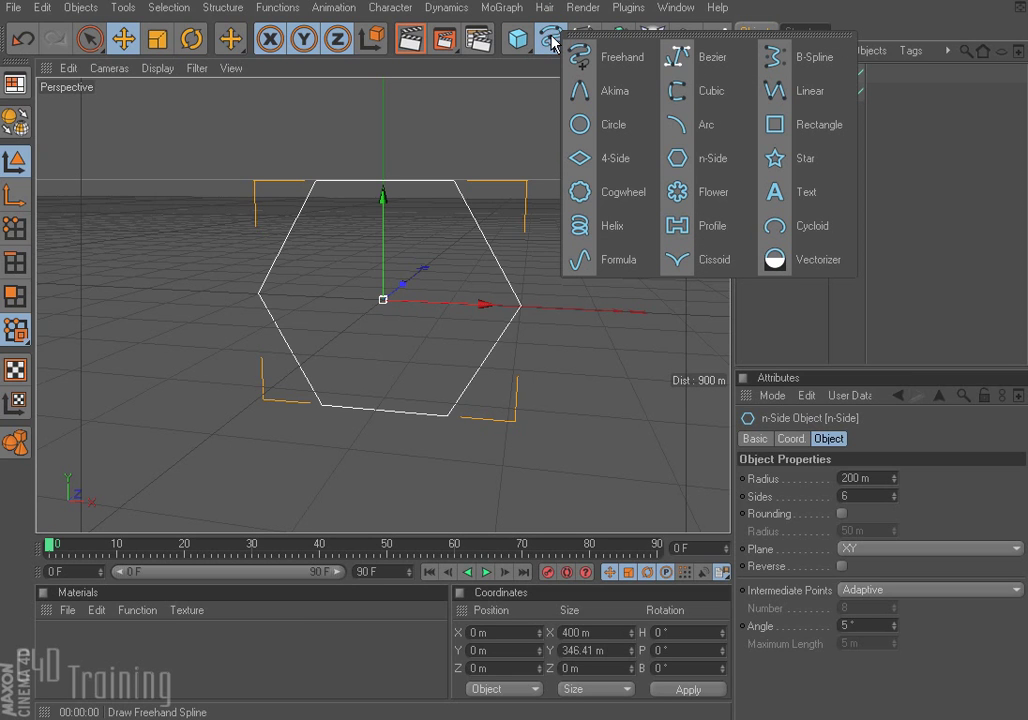
click(720, 195)
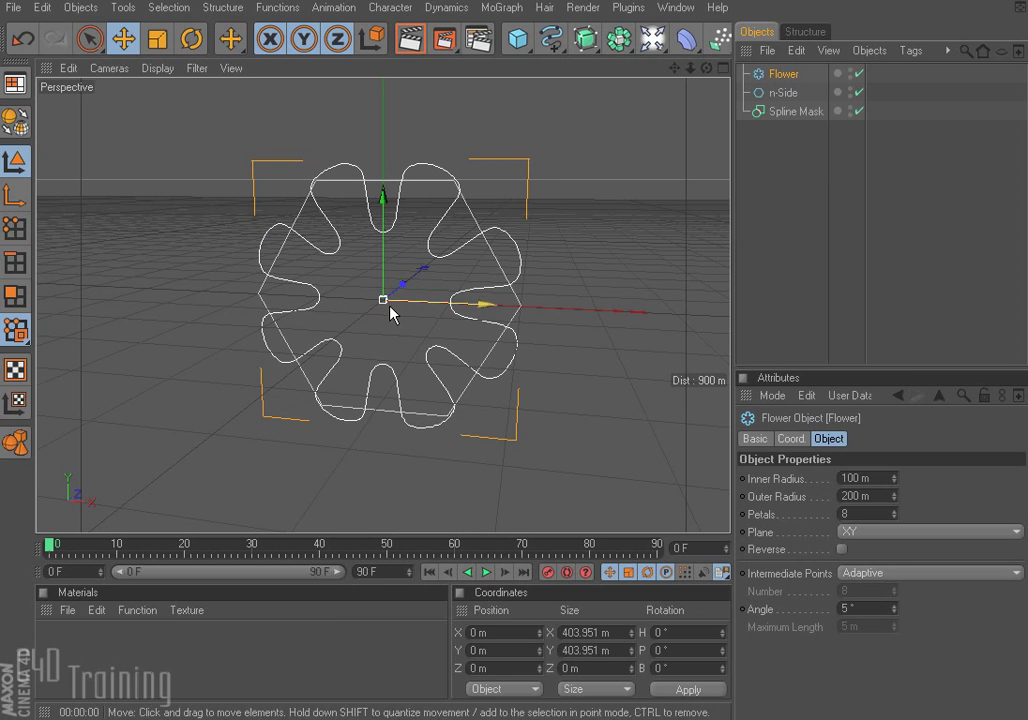
drag(382, 195, 382, 369)
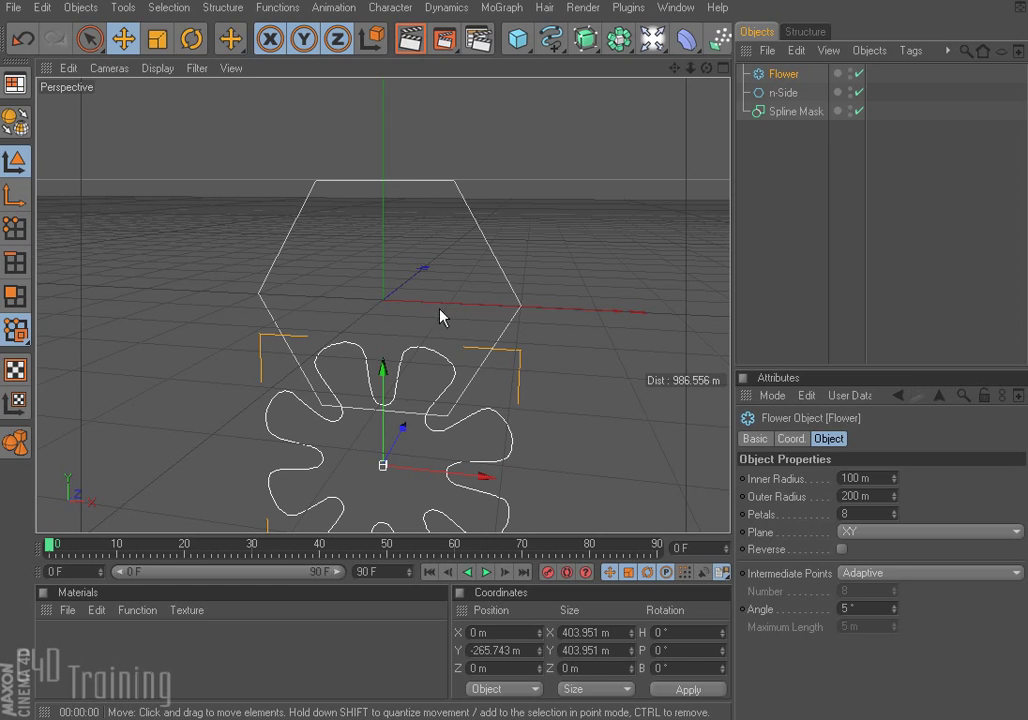
Step: Make the Flower and n-Side splines children of the Spline Mask and raise the mask about 84 m along Y
click(780, 190)
click(785, 73)
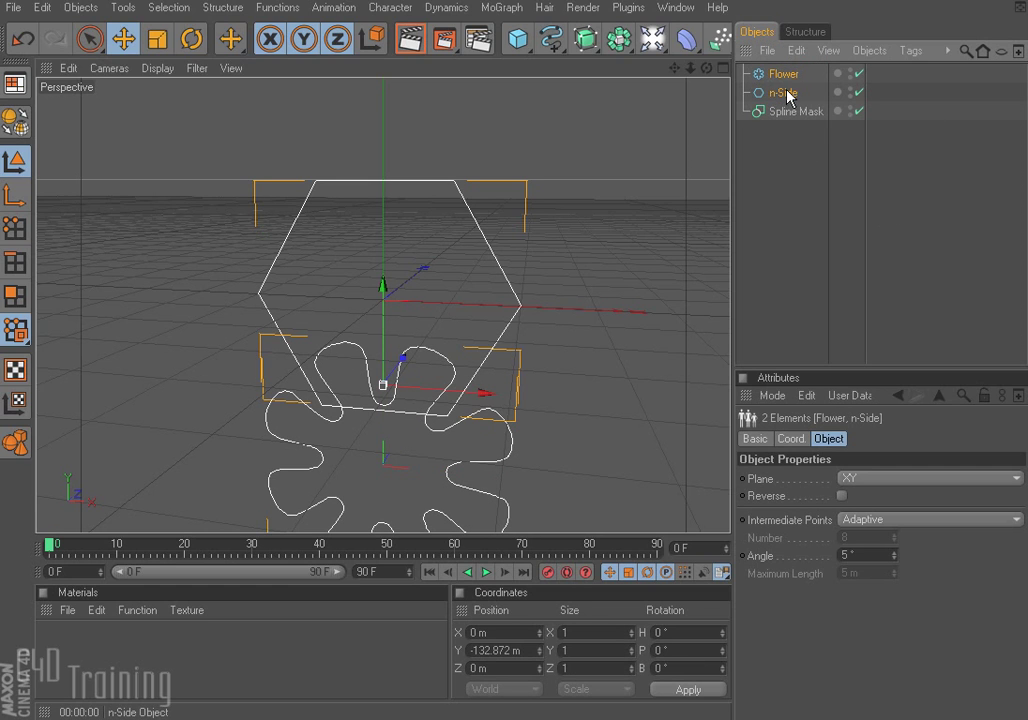
drag(788, 100, 797, 112)
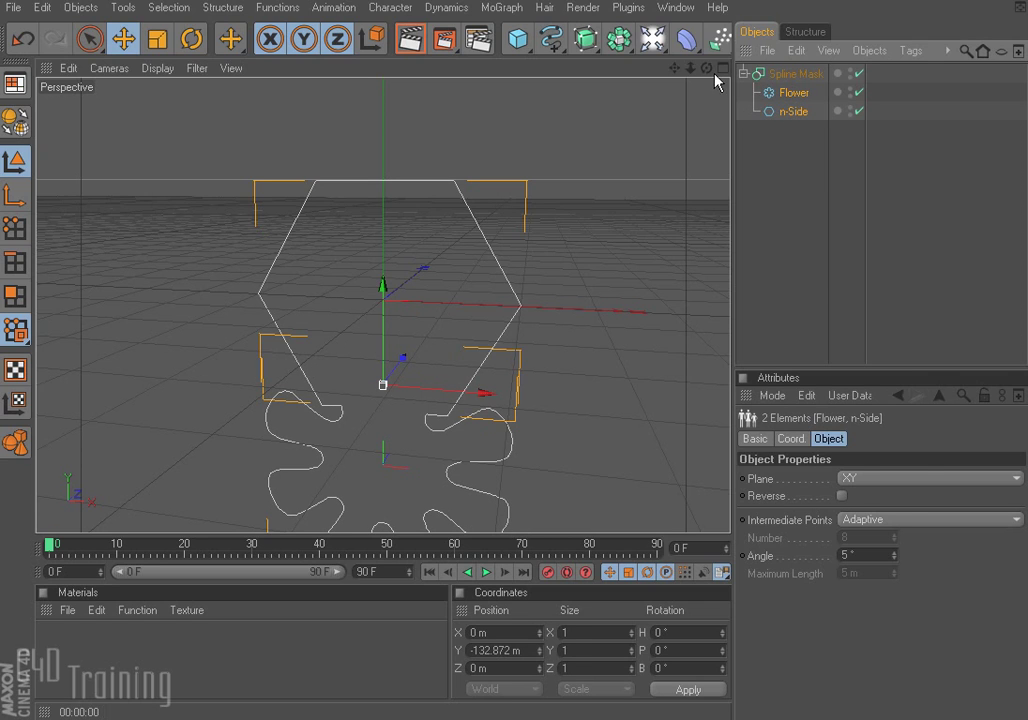
click(792, 72)
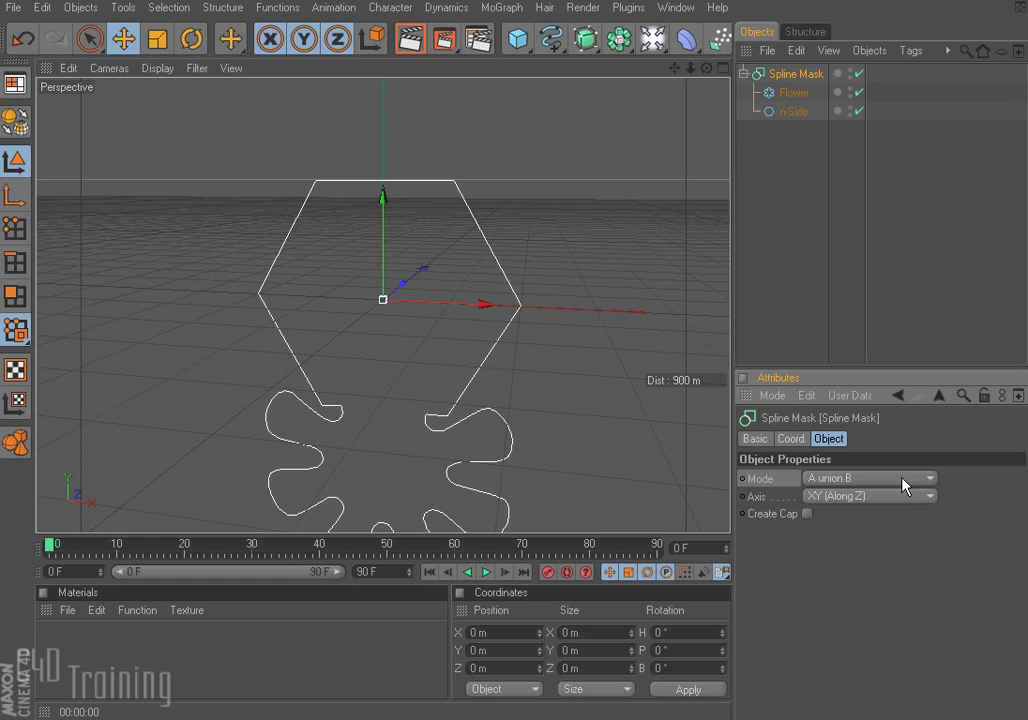
drag(392, 220, 392, 157)
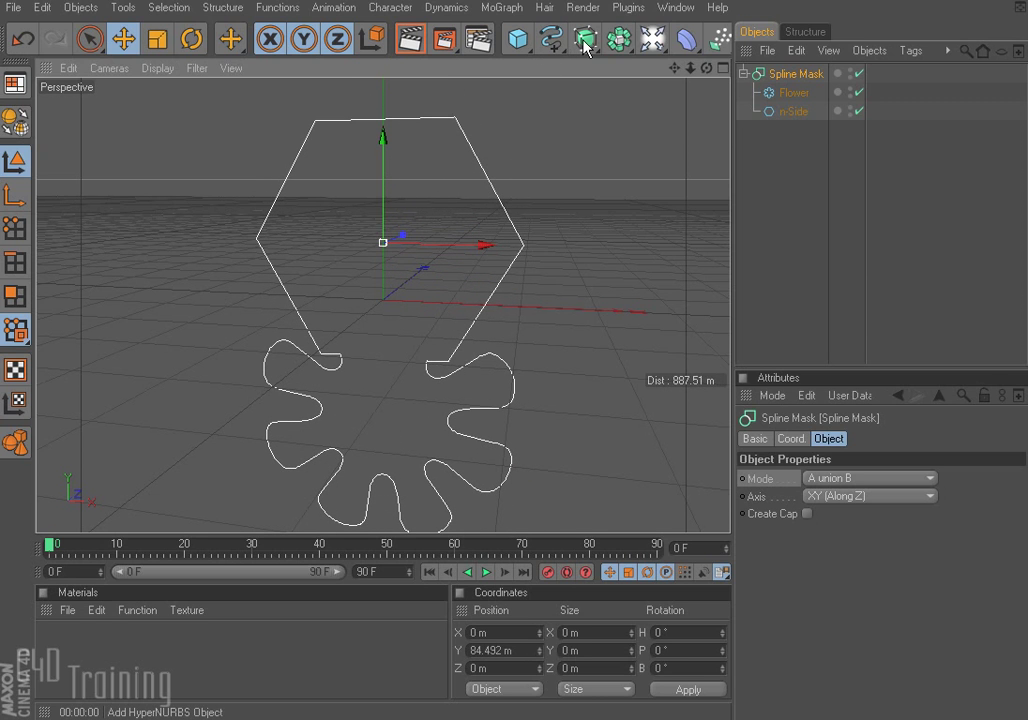
Step: Add an Extrude NURBS, nest the Spline Mask inside it and set its Z movement to 186 m
drag(590, 42, 765, 53)
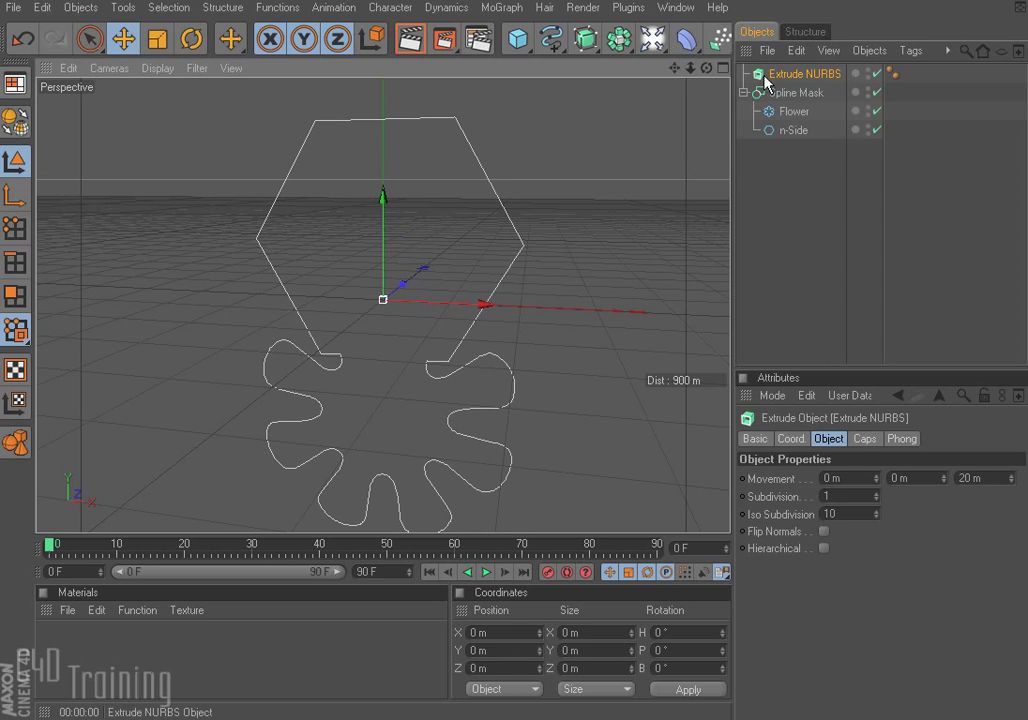
drag(806, 100, 819, 76)
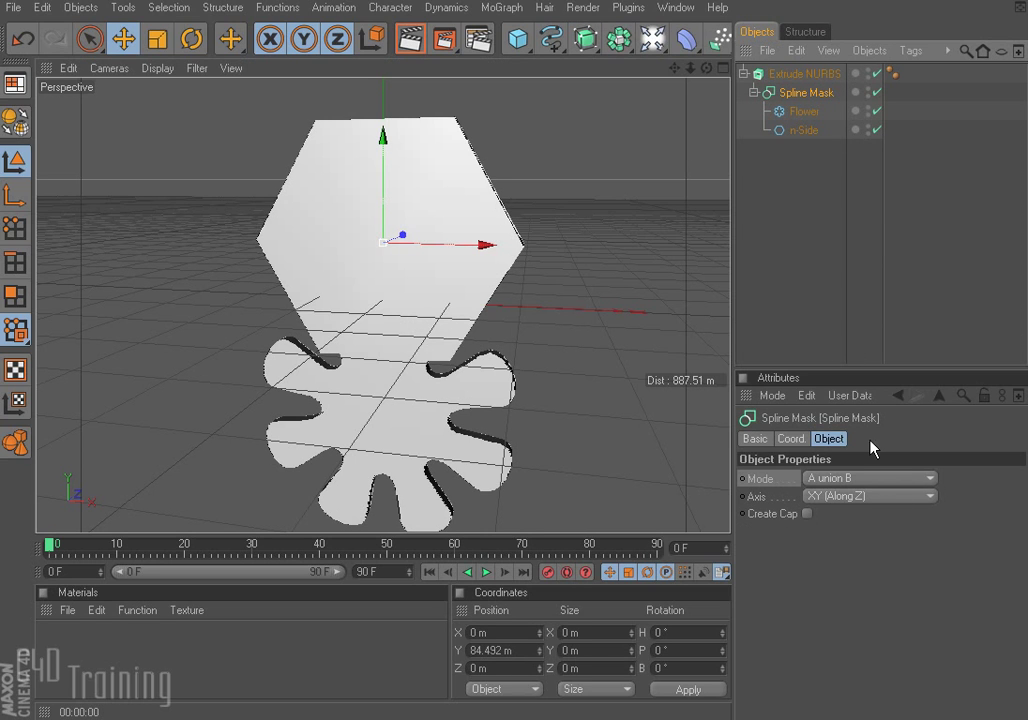
click(806, 75)
drag(1011, 479, 1016, 484)
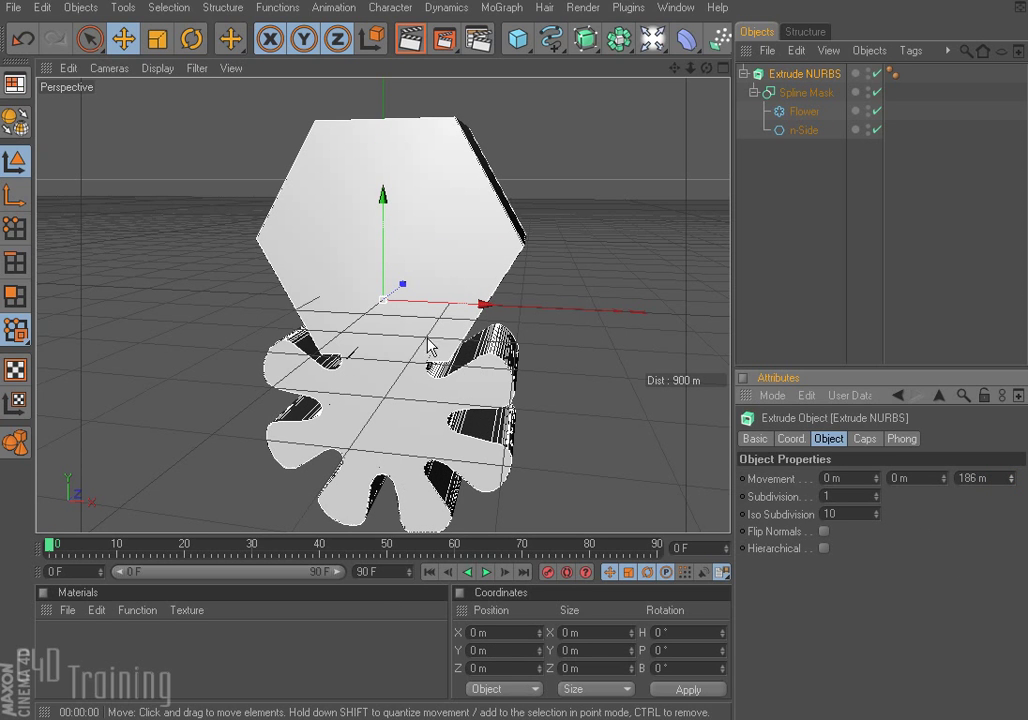
alt+drag(466, 374, 505, 372)
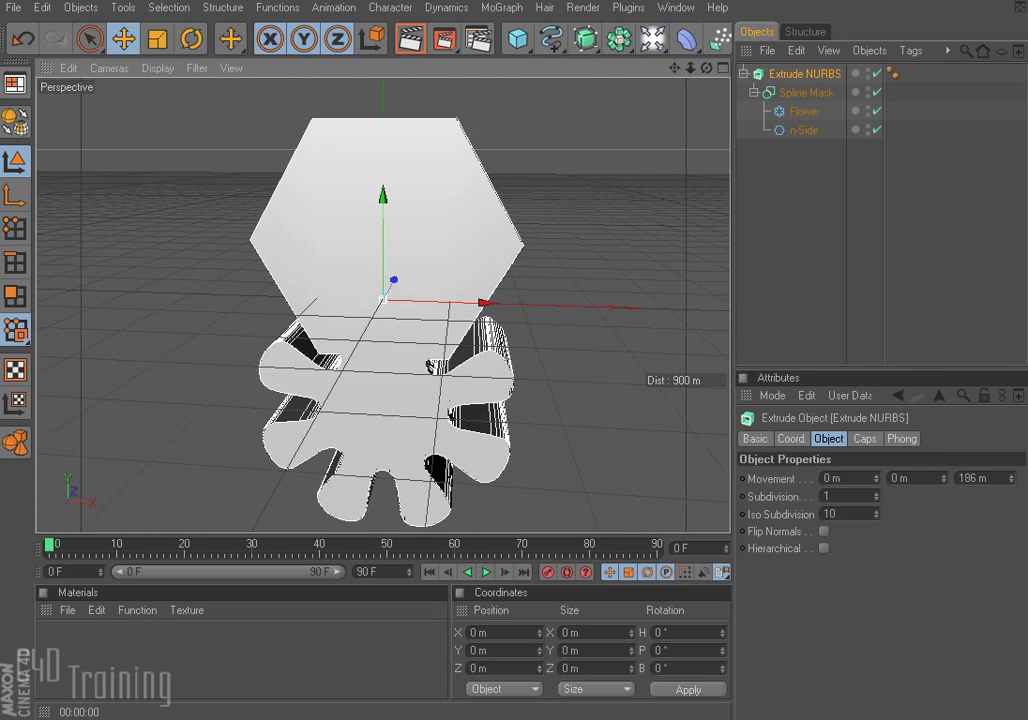
Step: Try the Spline Mask's A subtract B mode, switch it to B subtract A and inspect the extruded shape
click(803, 93)
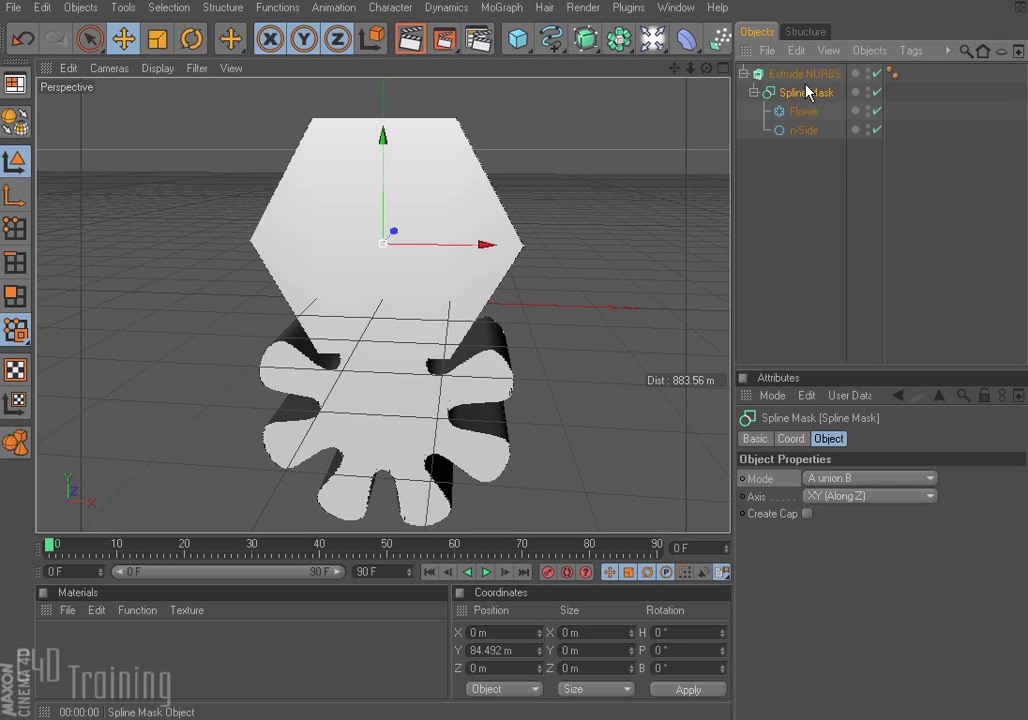
click(848, 479)
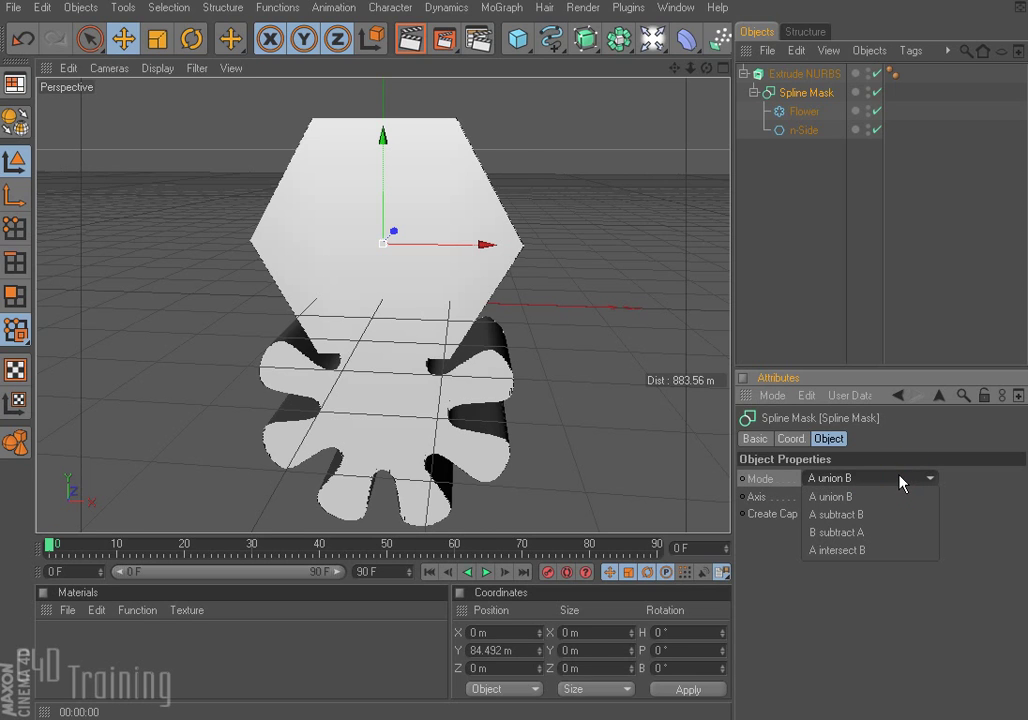
click(874, 515)
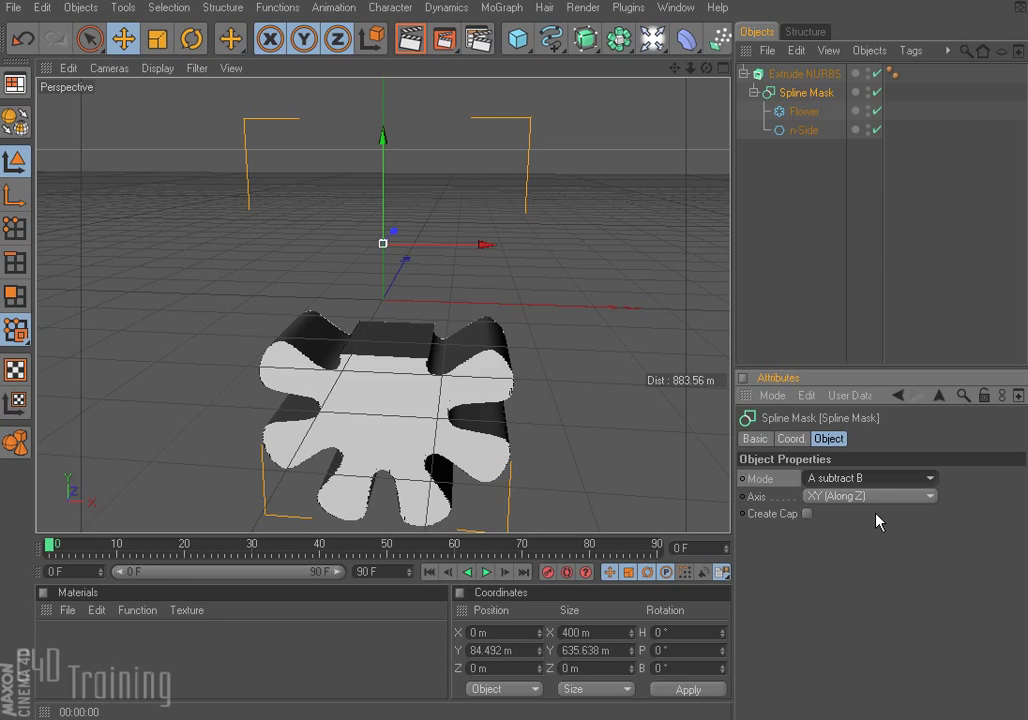
click(920, 478)
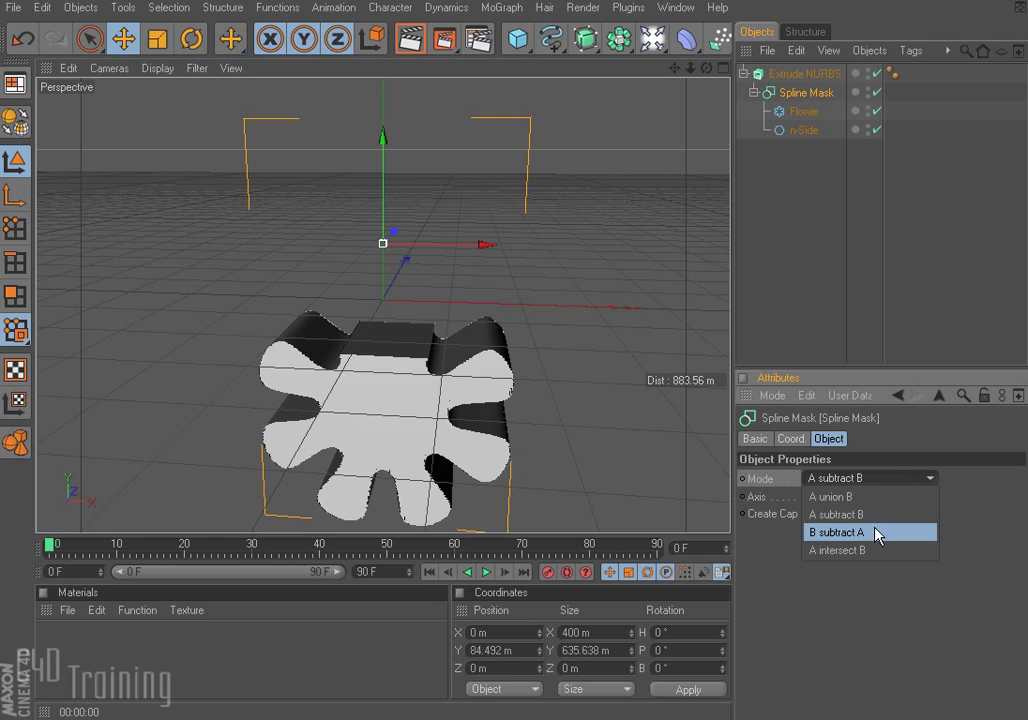
click(843, 533)
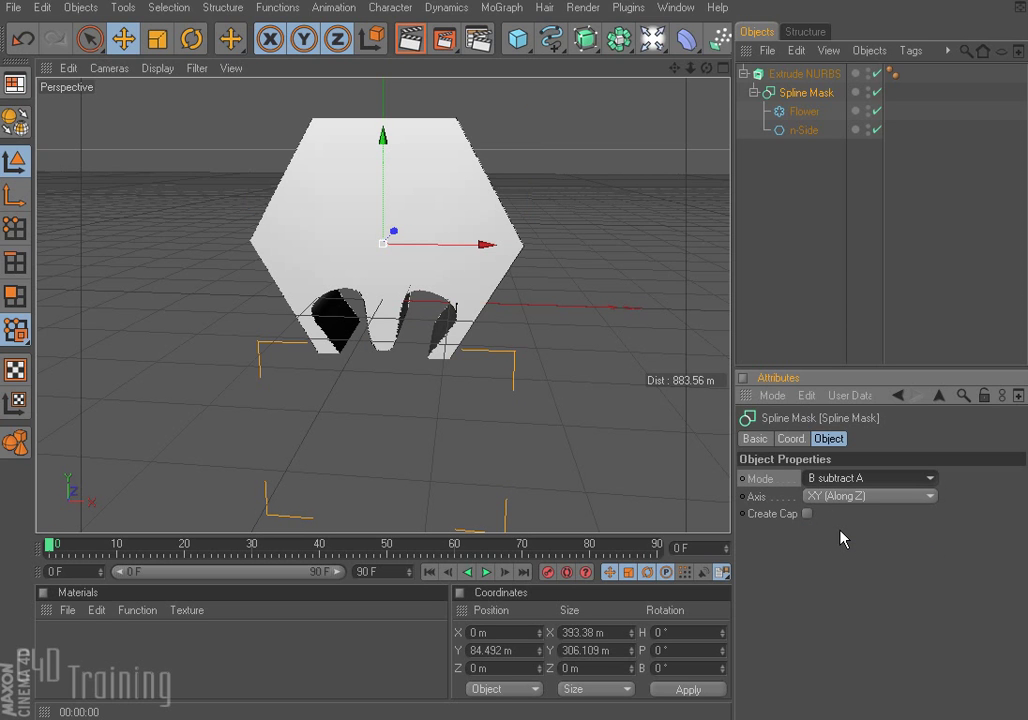
alt+drag(498, 402, 490, 432)
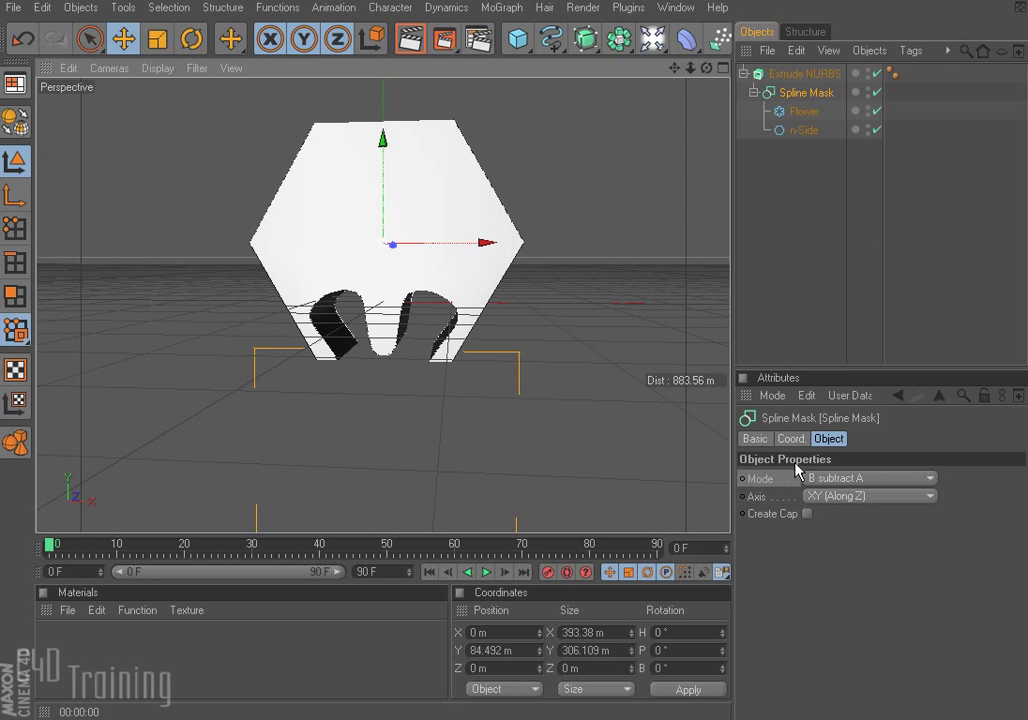
Step: Try the Spline Mask's A intersect B mode and return it to B subtract A
click(930, 479)
click(858, 551)
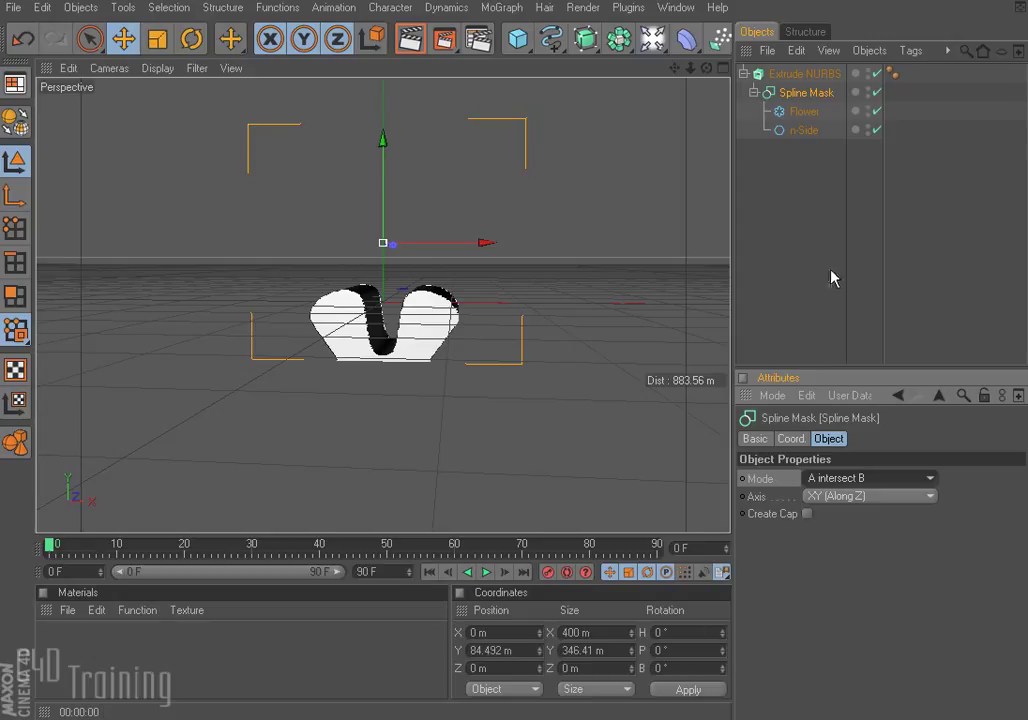
click(928, 478)
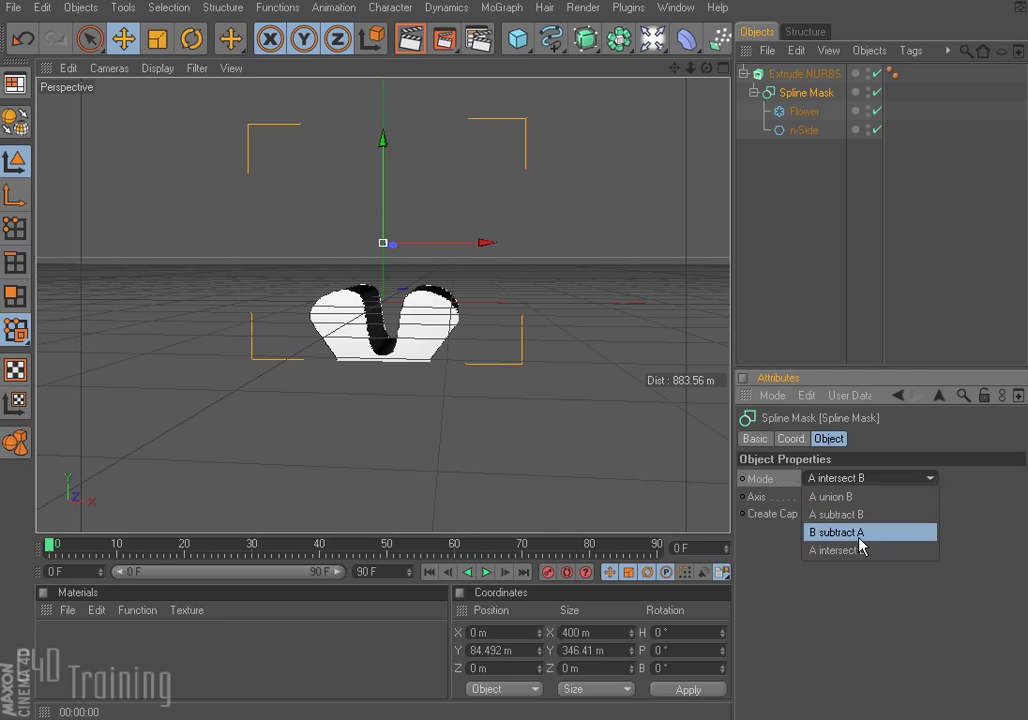
click(836, 532)
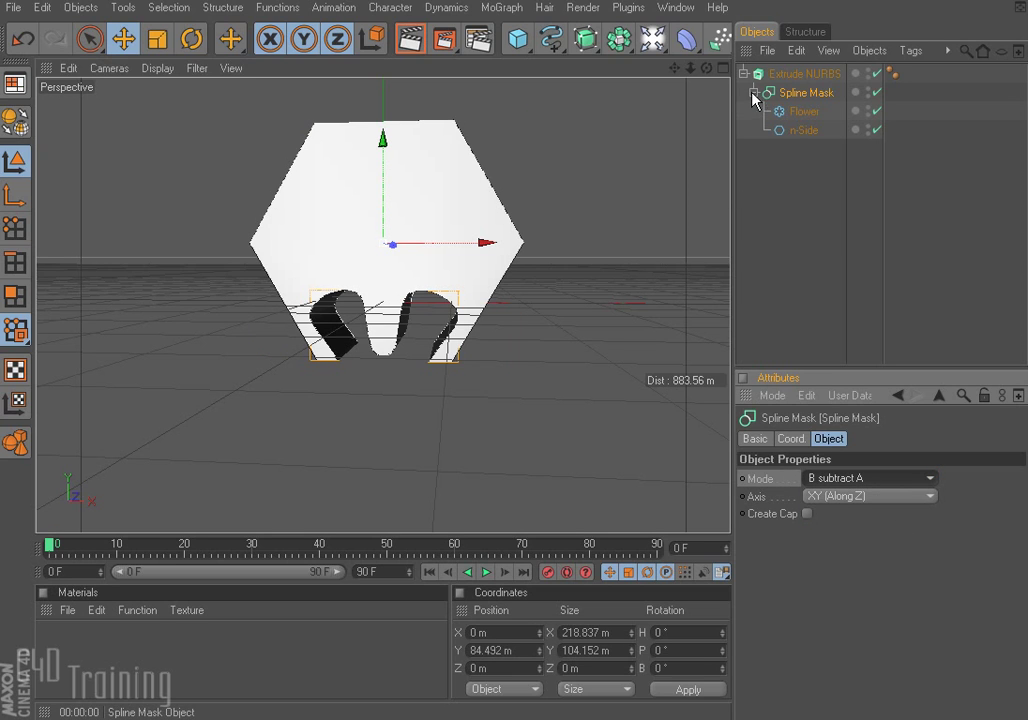
Step: Take the Spline Mask out of the Extrude NURBS and duplicate its Flower spline to the top level of the hierarchy
drag(803, 96, 801, 72)
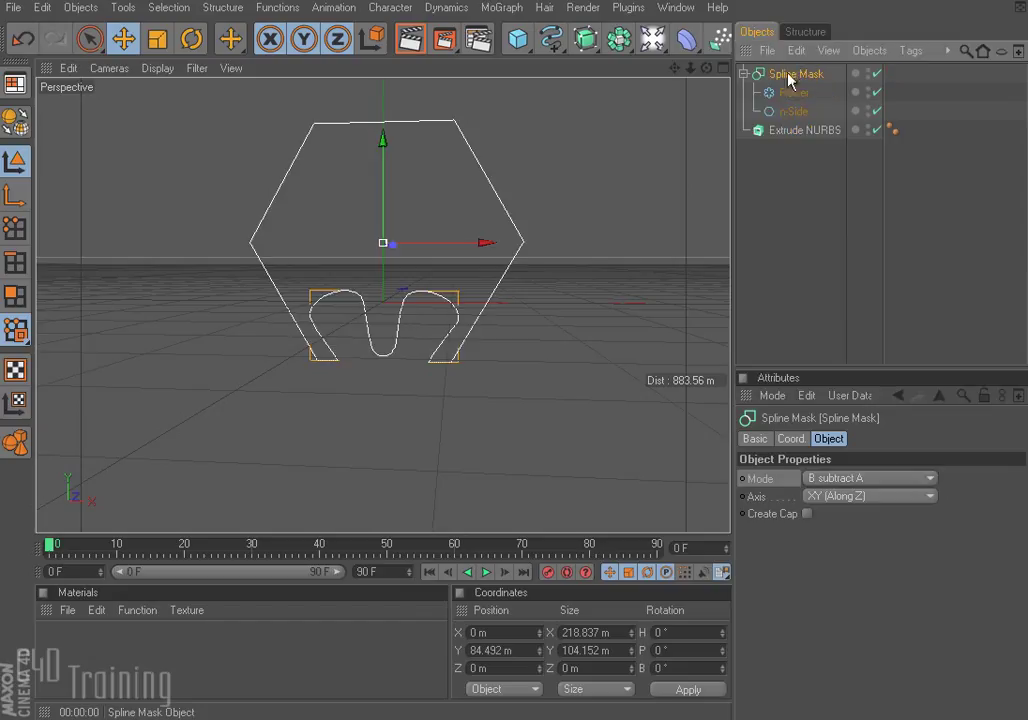
click(792, 183)
click(794, 94)
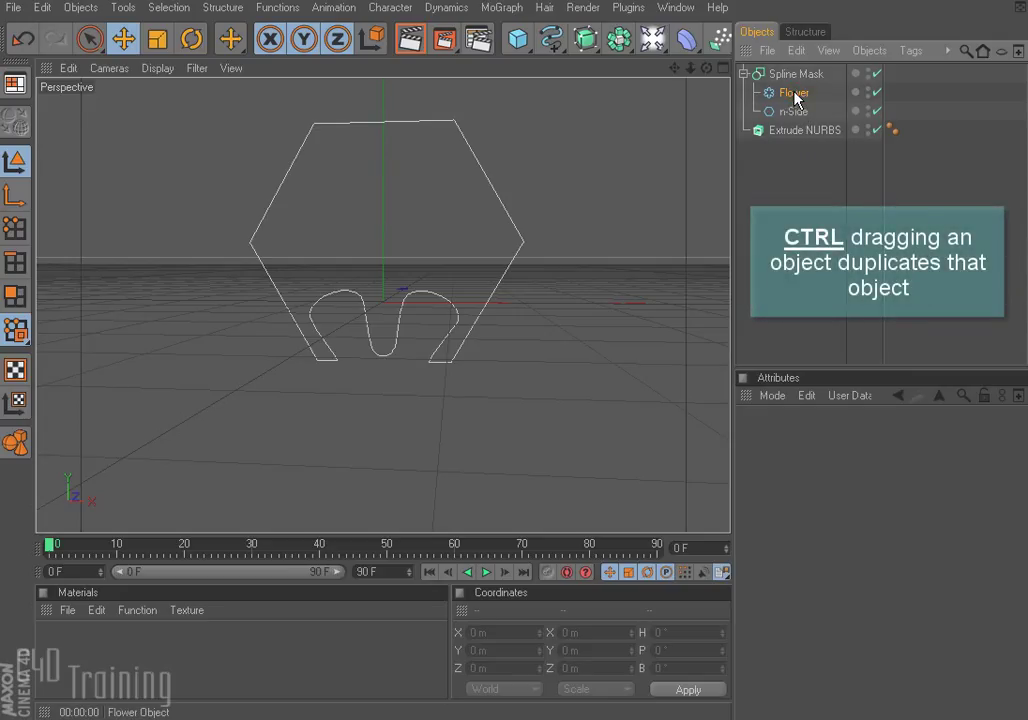
drag(796, 97, 800, 70)
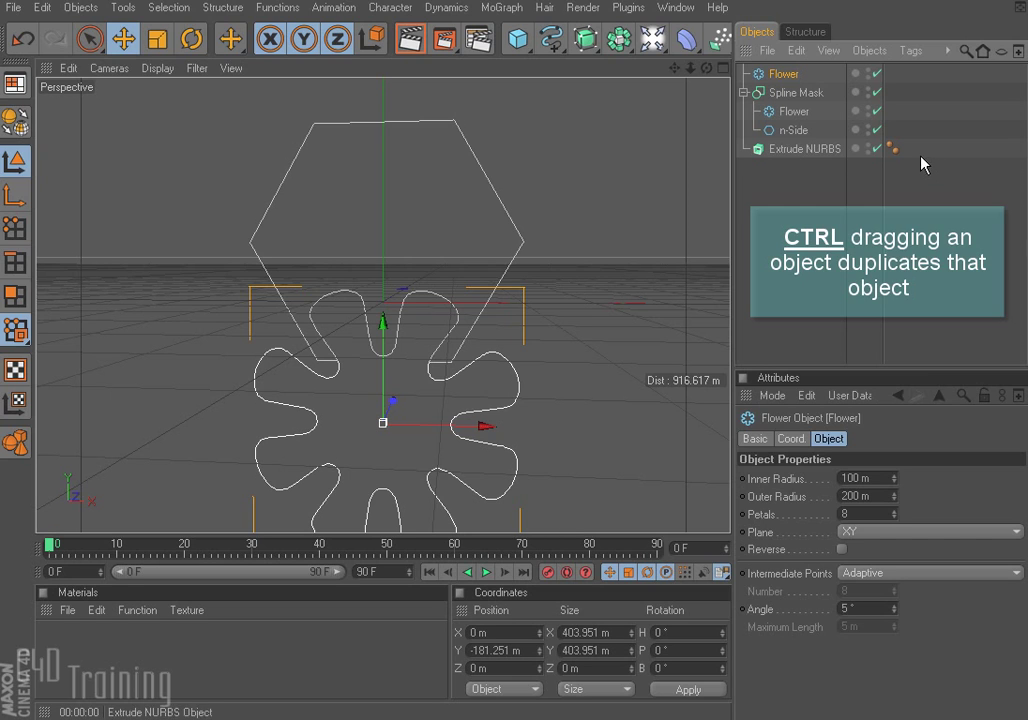
Step: Add a second Spline Mask, nest the first Spline Mask and the duplicated Flower under it and collapse the inner mask's hierarchy
click(515, 9)
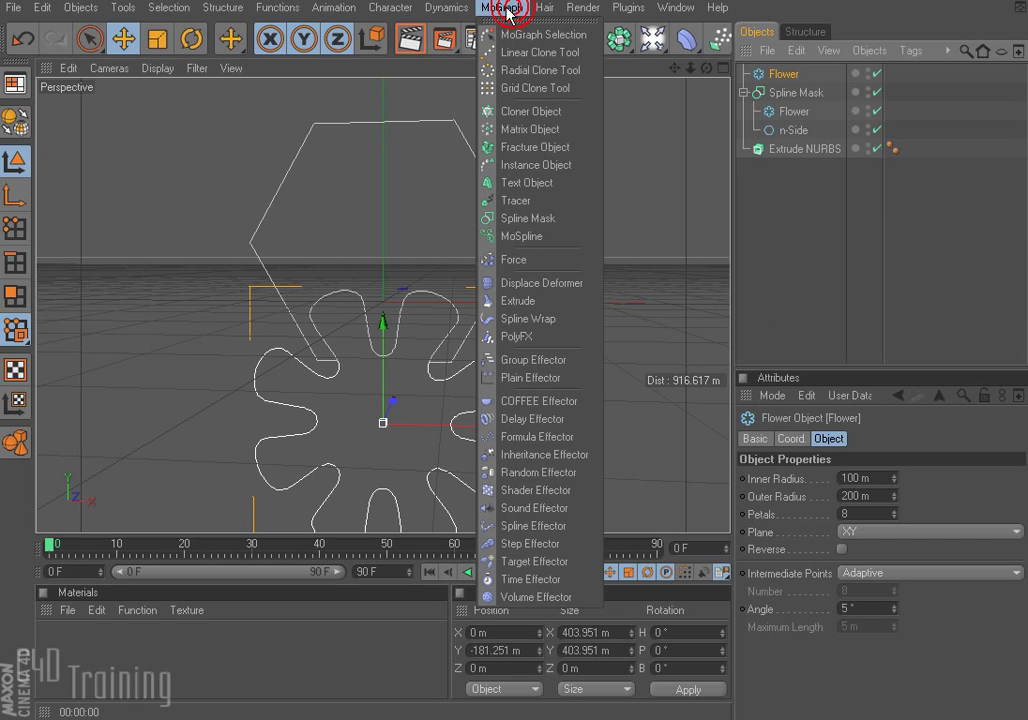
click(553, 214)
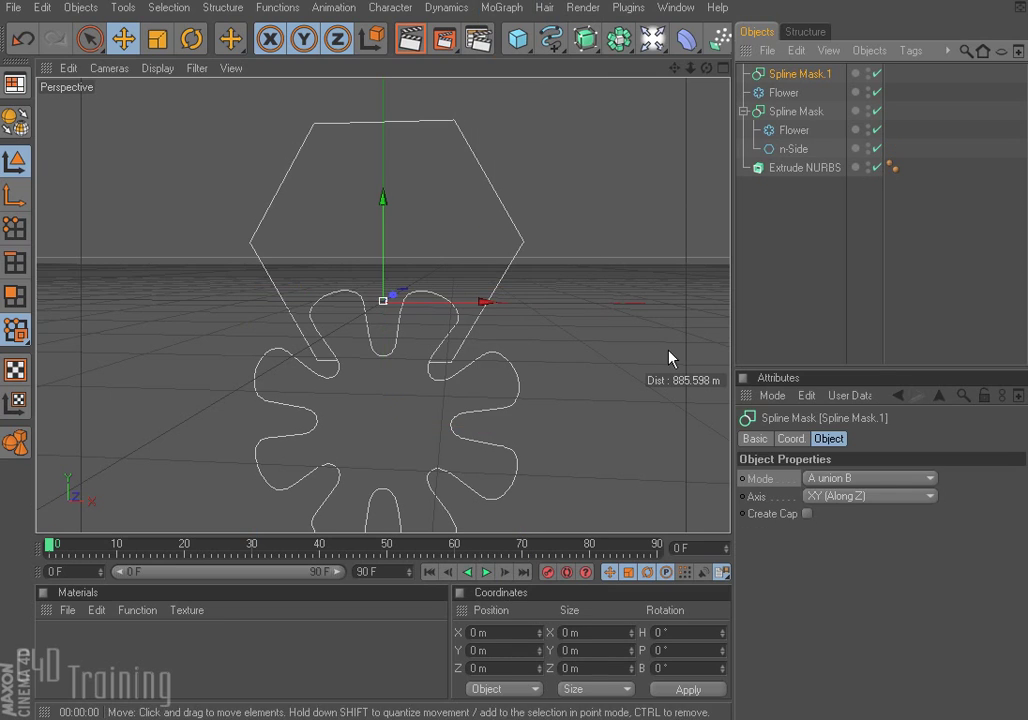
drag(781, 95, 803, 78)
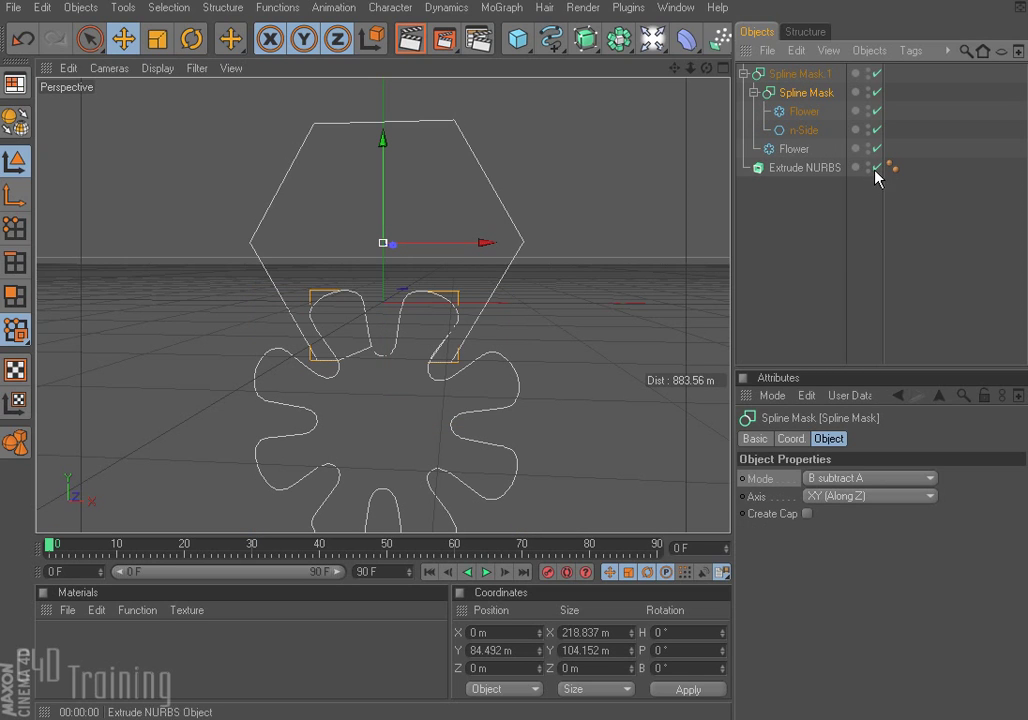
click(758, 97)
click(754, 92)
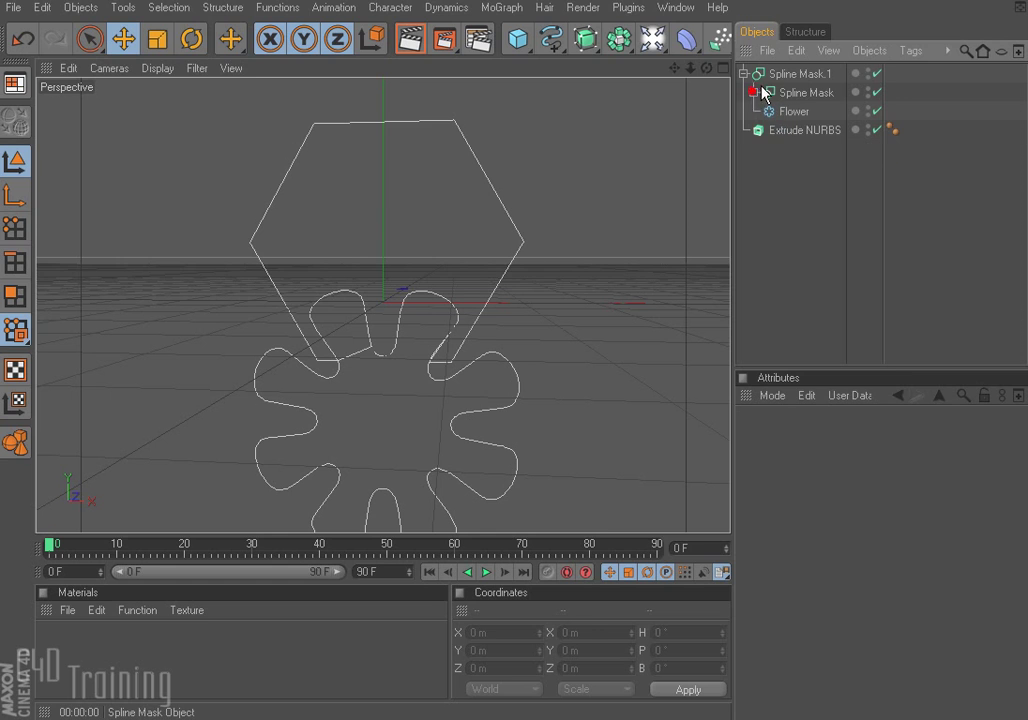
Step: Move the duplicated Flower spline up above the hexagon to a Y position of about 343 m
click(809, 93)
click(797, 111)
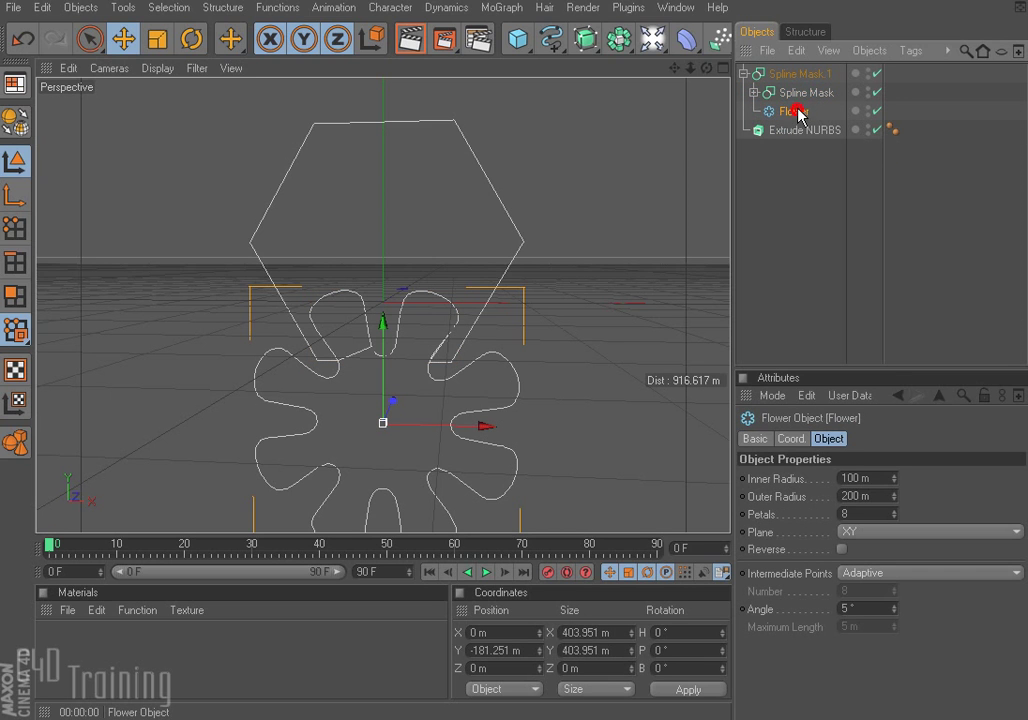
drag(384, 328, 383, 417)
Step: Try the outer Spline Mask's B subtract A mode and switch it to A subtract B
click(790, 74)
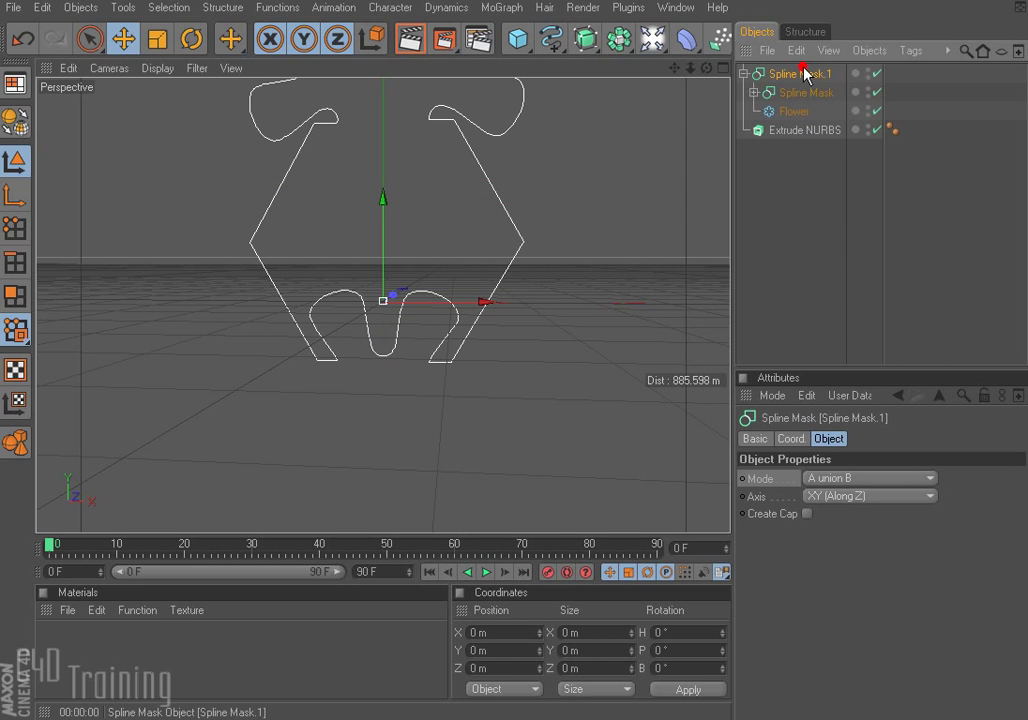
click(920, 479)
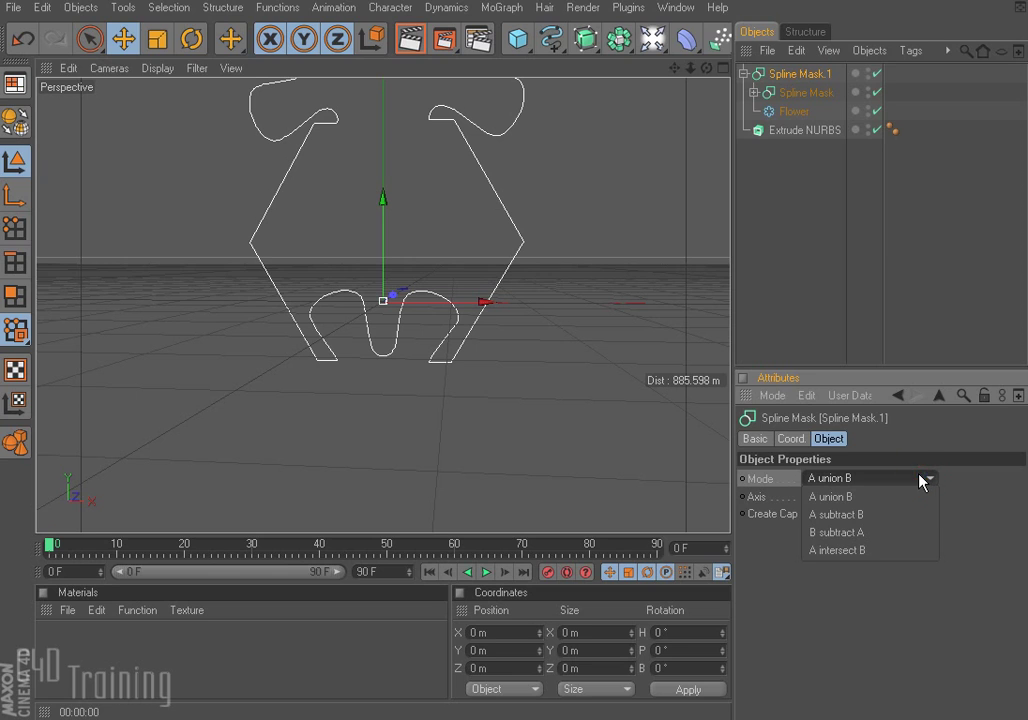
click(810, 532)
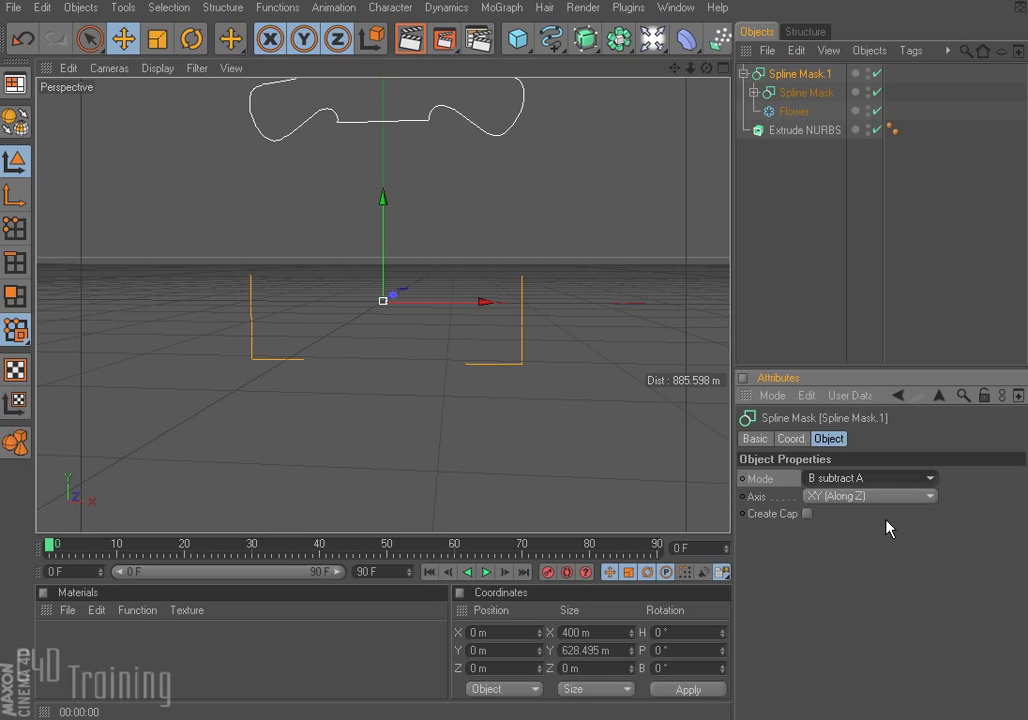
click(916, 479)
click(895, 518)
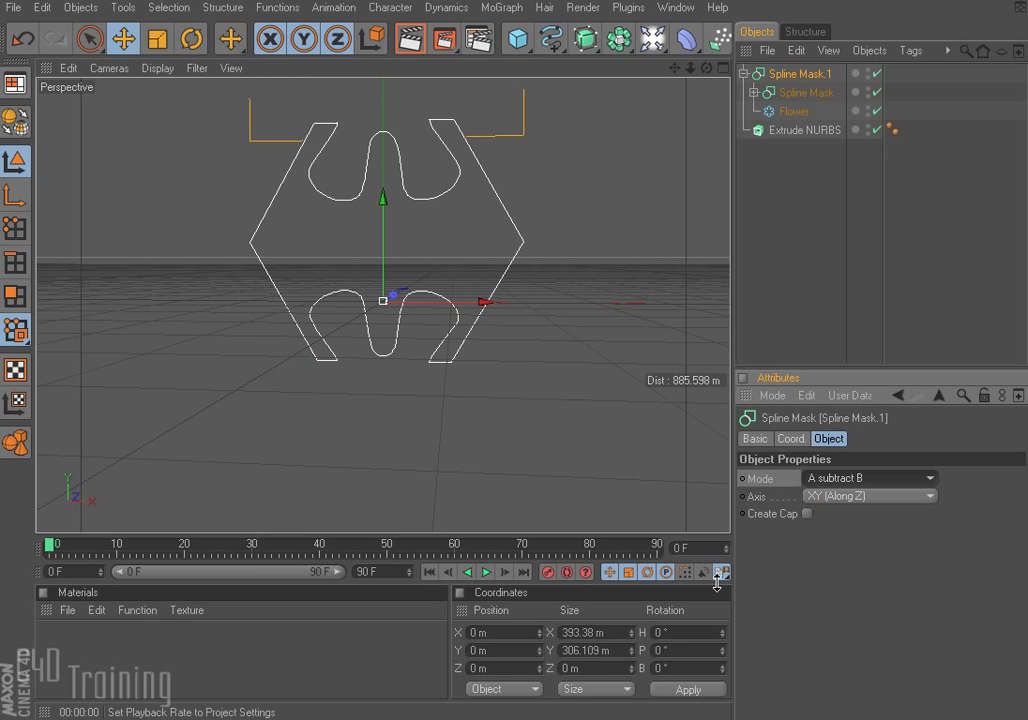
Step: Reorder the duplicated Flower above the inner Spline Mask and set the outer Spline Mask's mode to B subtract A
click(805, 92)
click(794, 112)
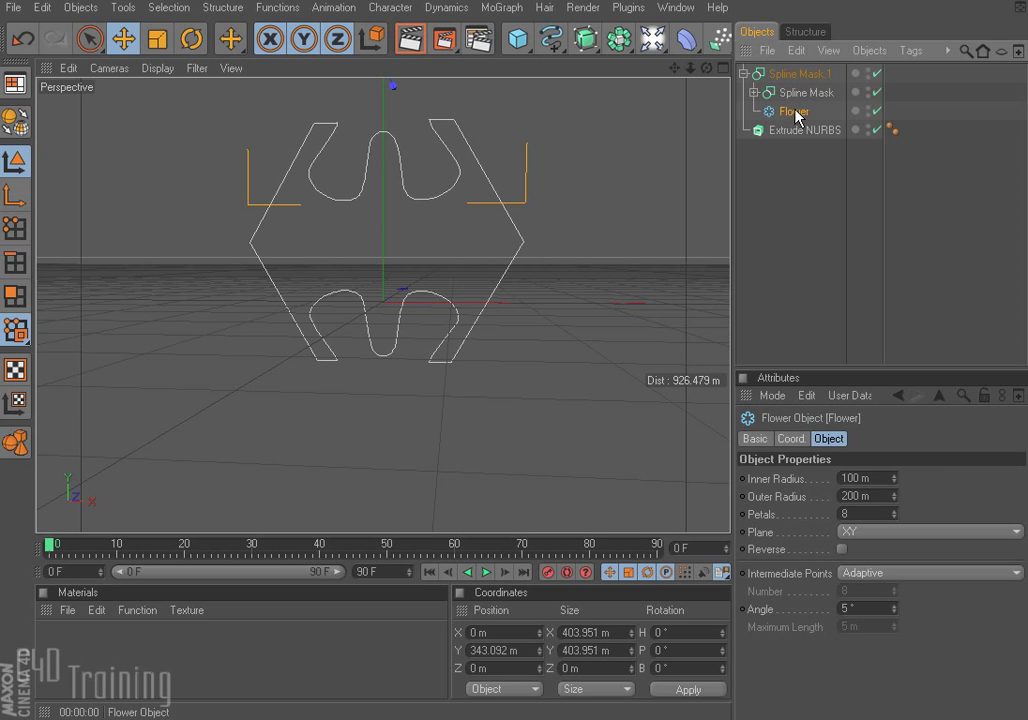
drag(796, 112, 800, 88)
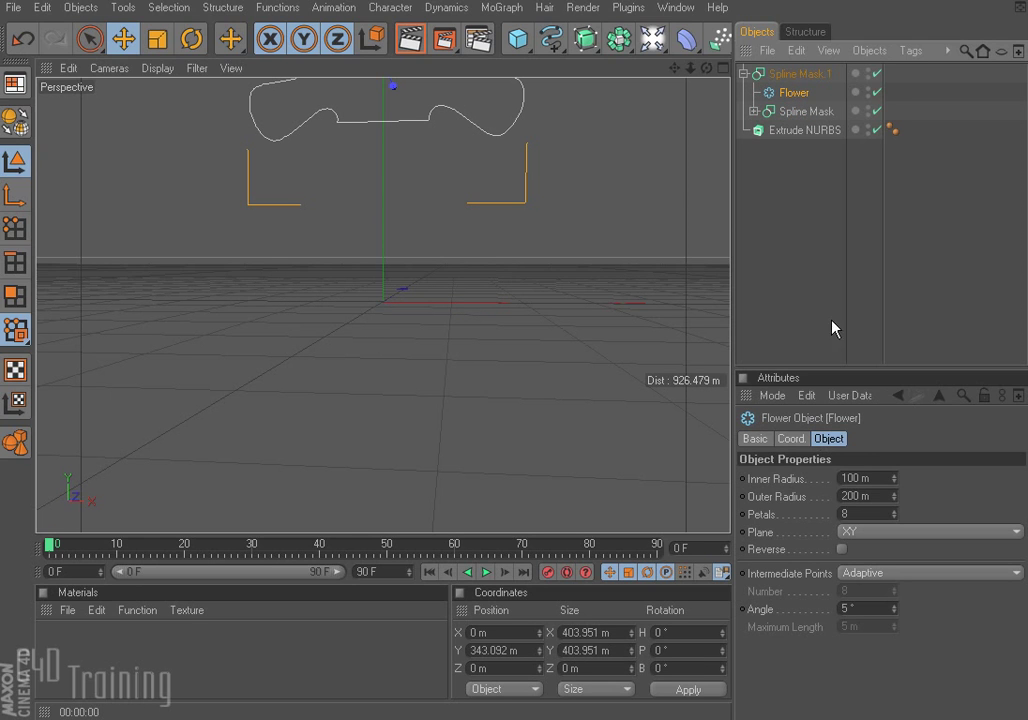
click(800, 74)
click(906, 479)
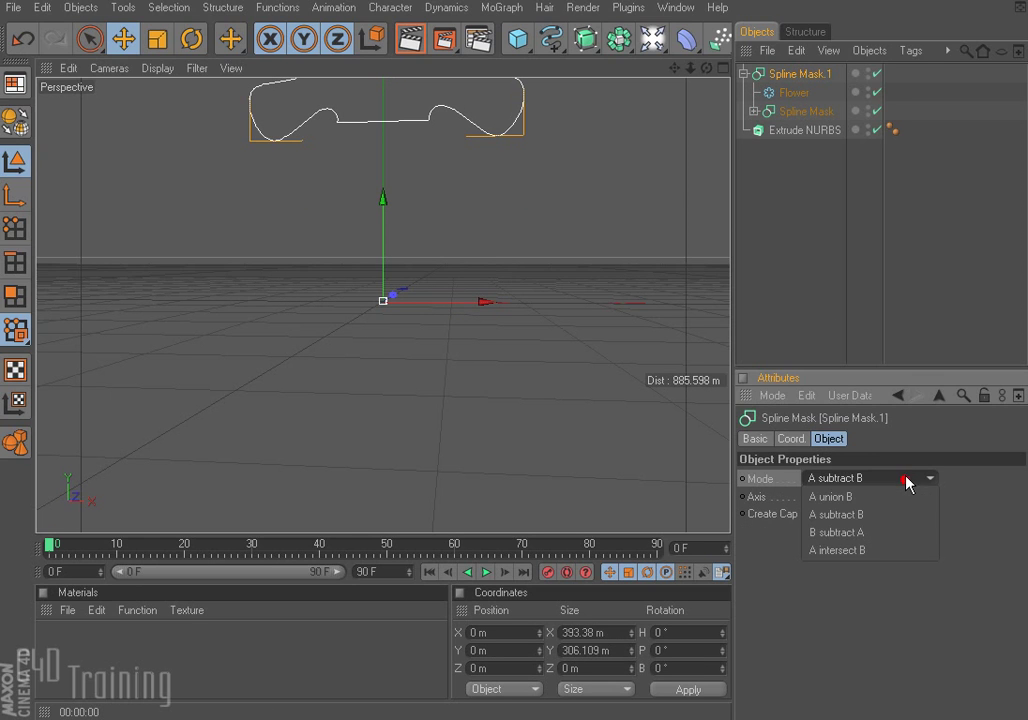
click(846, 531)
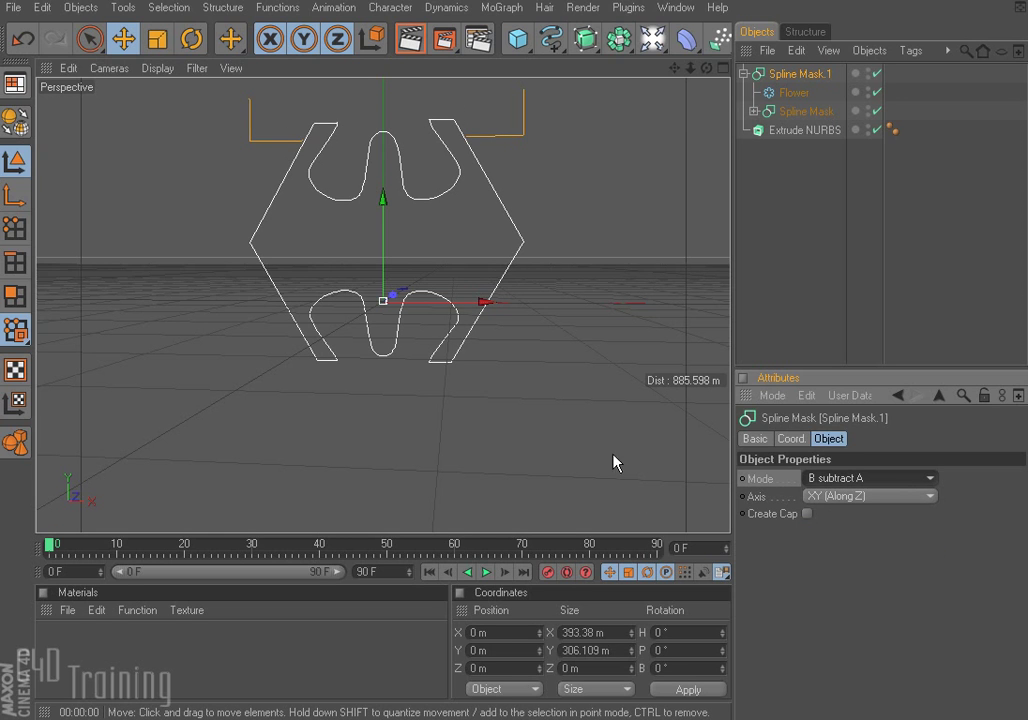
Step: Nest the outer Spline Mask under the Extrude NURBS and collapse the Extrude NURBS hierarchy
alt+drag(523, 258, 500, 133)
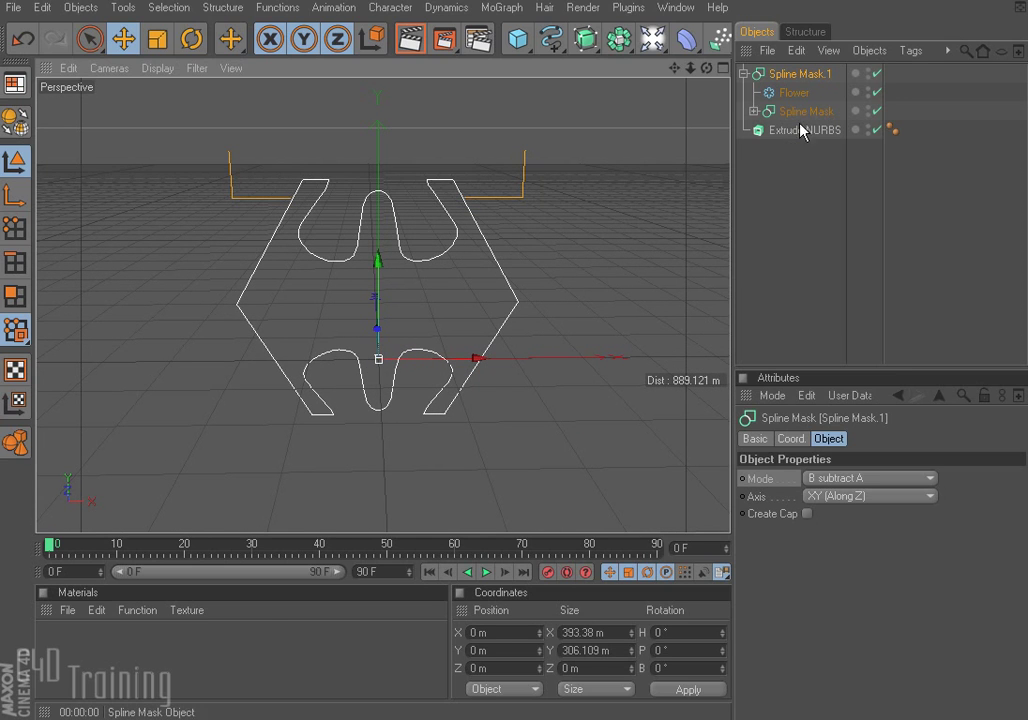
click(793, 73)
drag(795, 74, 798, 133)
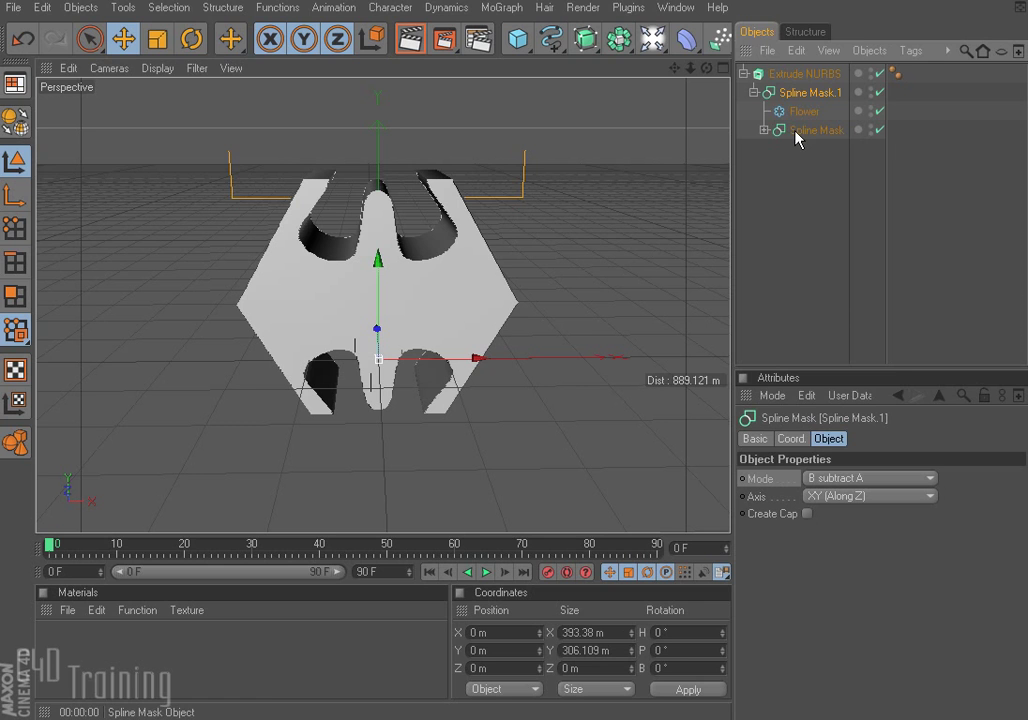
click(744, 74)
mouse_move(493, 390)
alt+mouse_down()
mouse_move(560, 390)
mouse_move(470, 390)
mouse_move(600, 380)
mouse_move(520, 380)
mouse_move(470, 360)
mouse_move(520, 375)
mouse_move(470, 360)
mouse_move(560, 370)
mouse_move(520, 375)
mouse_move(580, 385)
mouse_move(495, 380)
alt+mouse_up()
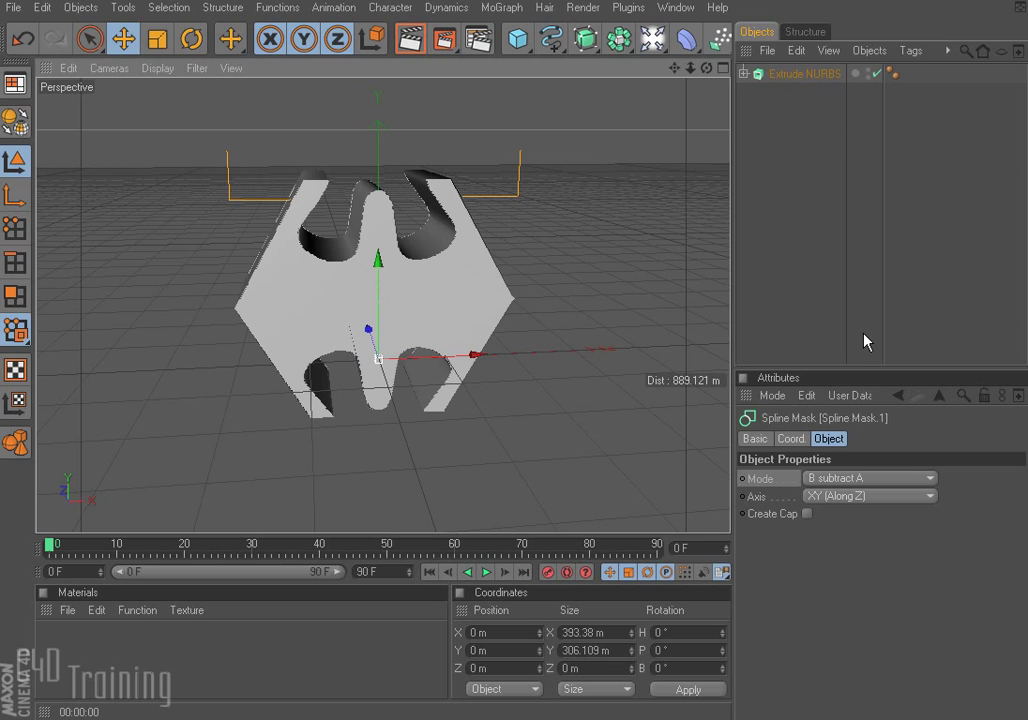
Step: Add a MoGraph Cloner Object and make the Extrude NURBS its child
click(505, 9)
click(531, 111)
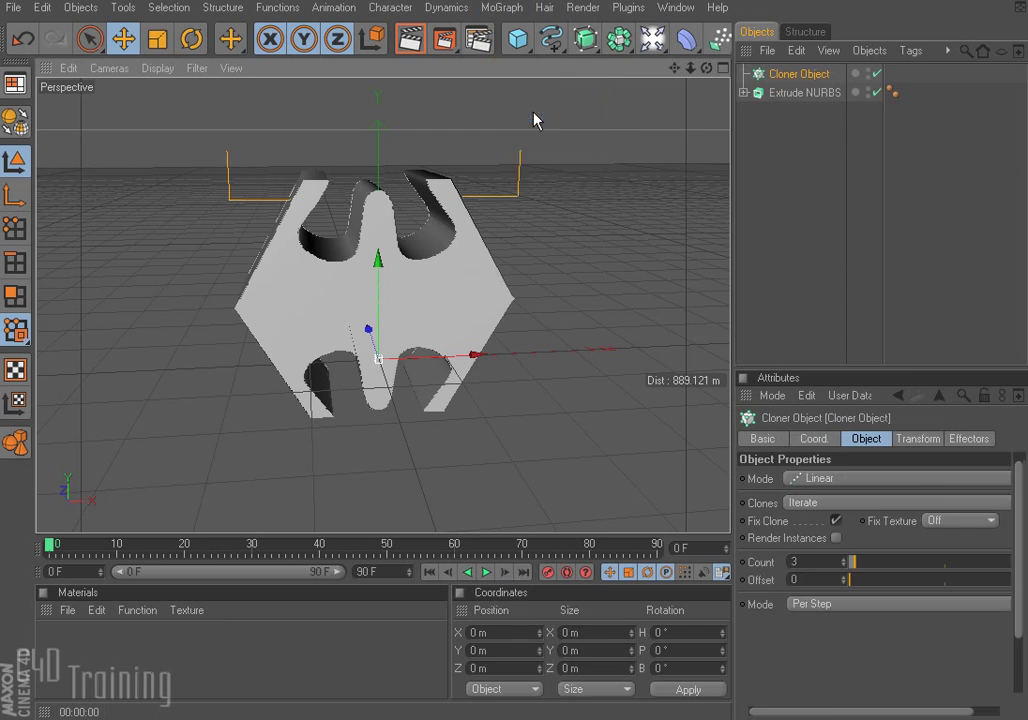
drag(803, 97, 810, 74)
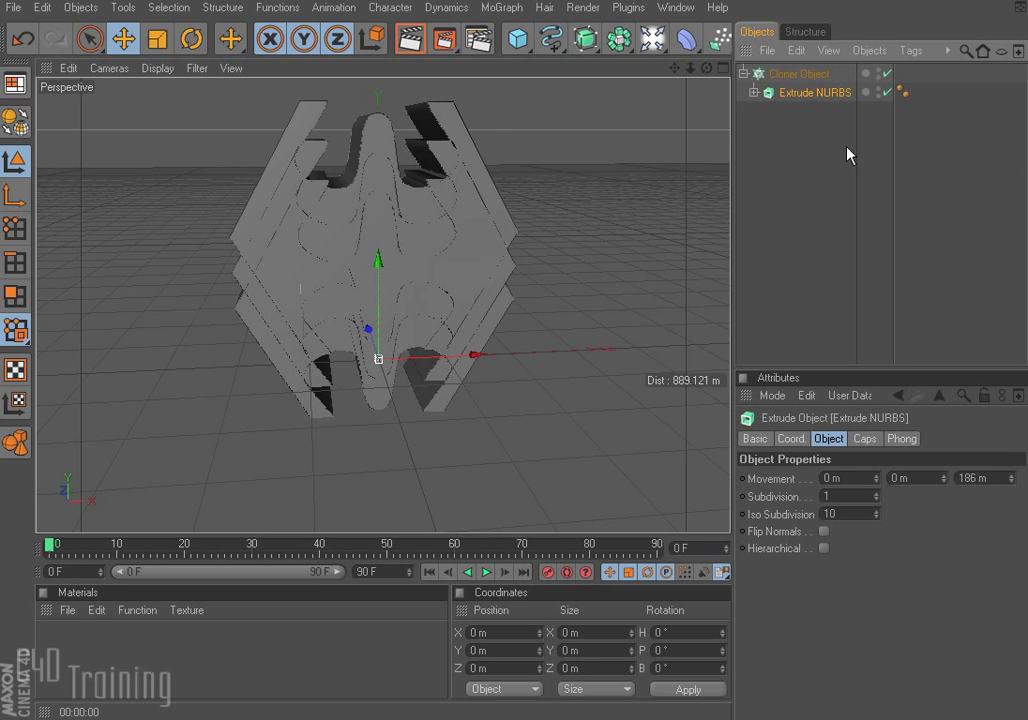
Step: Set the Cloner Object to Radial mode with a radius of 181 m
click(838, 76)
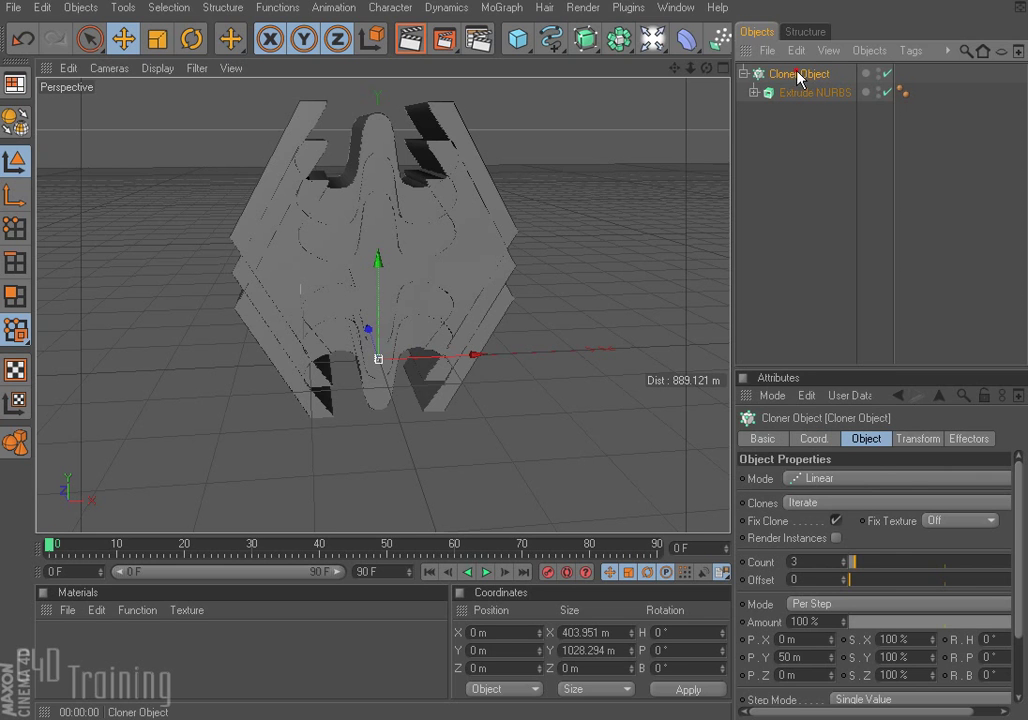
click(815, 478)
click(832, 533)
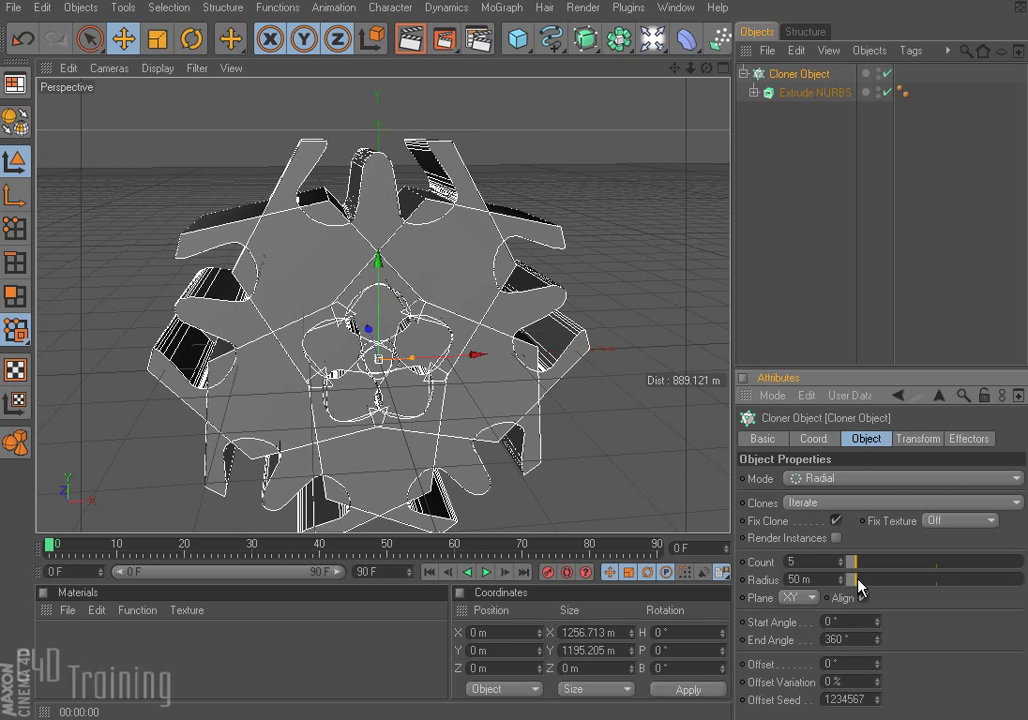
drag(857, 581, 880, 587)
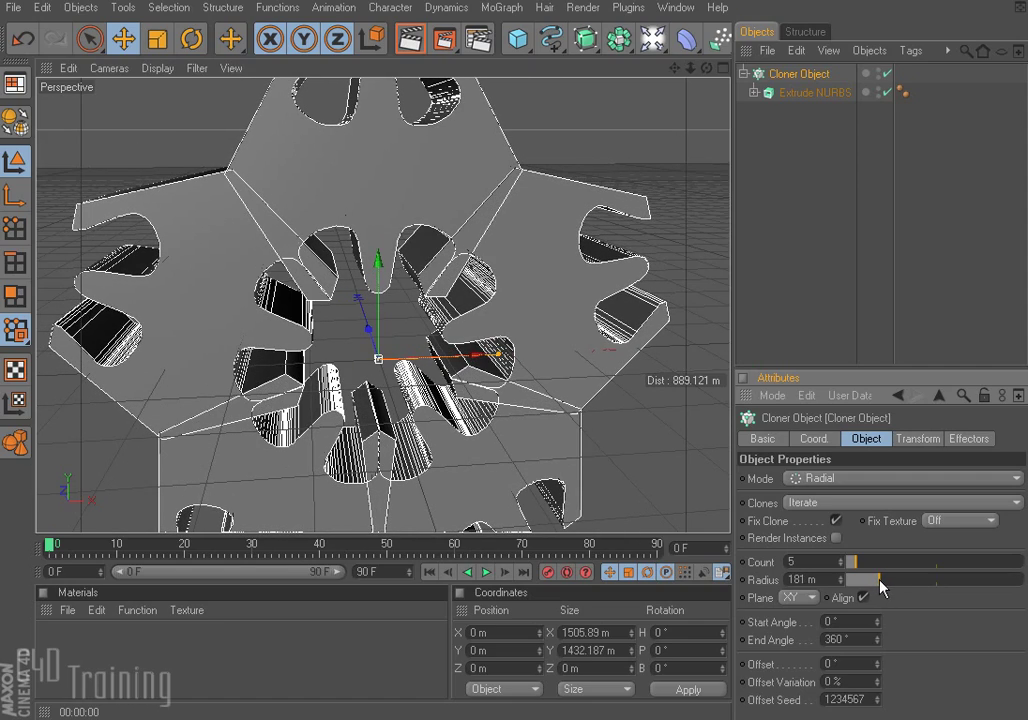
Step: Inspect the radial clones from an angle and render the active view
alt+drag(495, 395, 478, 398)
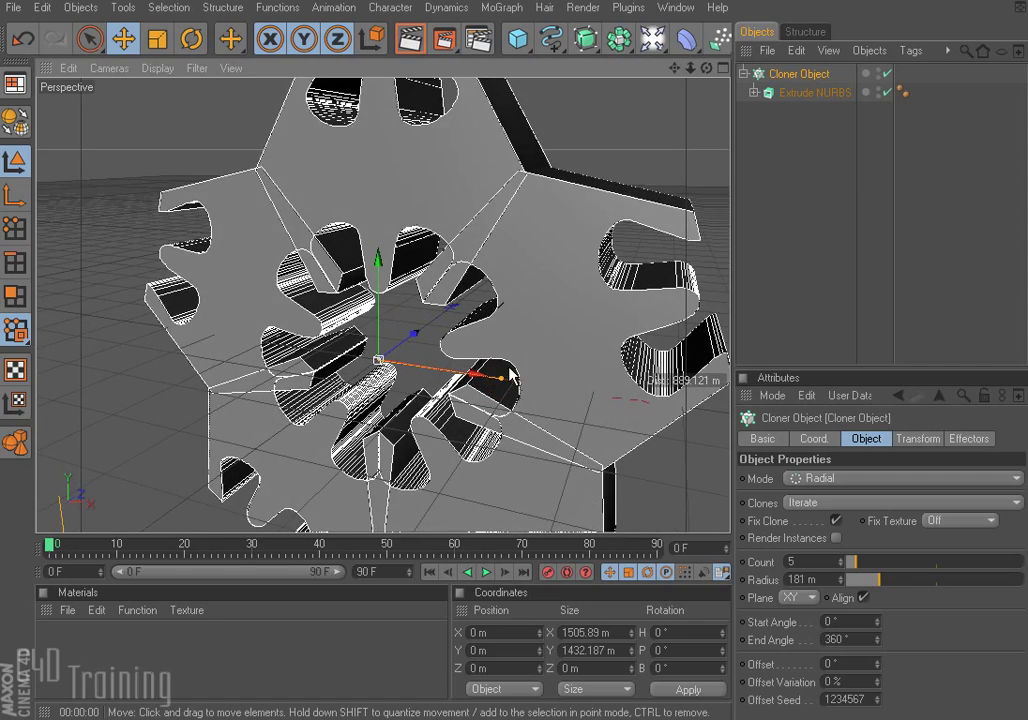
scroll(383, 305, down, 5)
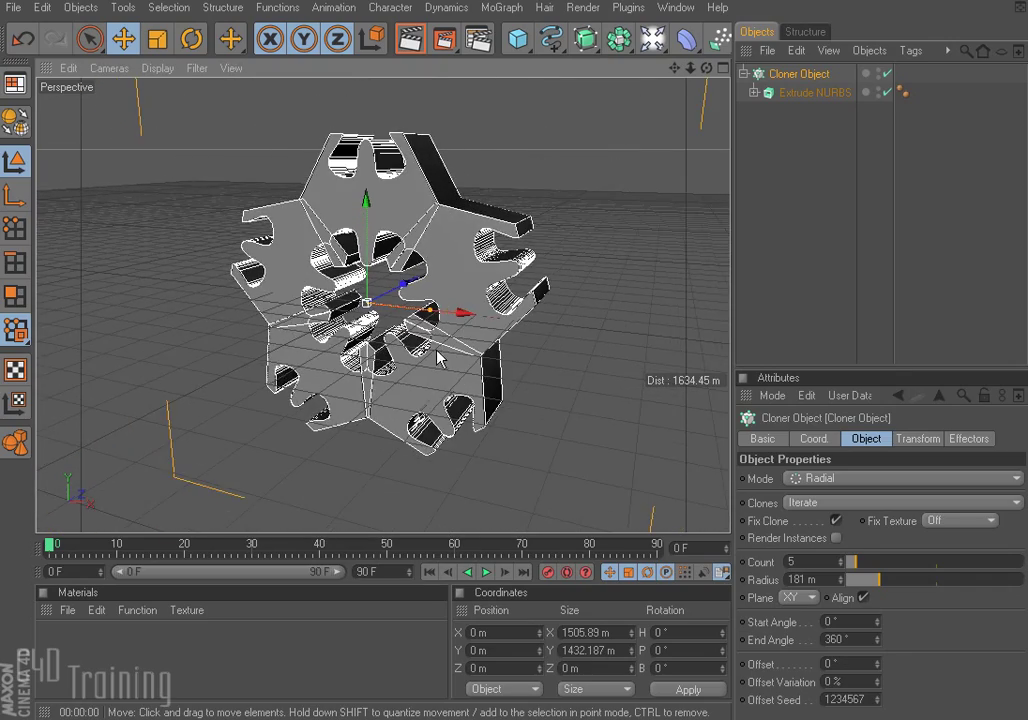
mouse_move(383, 305)
alt+mouse_down()
mouse_move(340, 305)
mouse_move(430, 305)
mouse_move(345, 305)
mouse_move(380, 305)
alt+mouse_up()
click(410, 42)
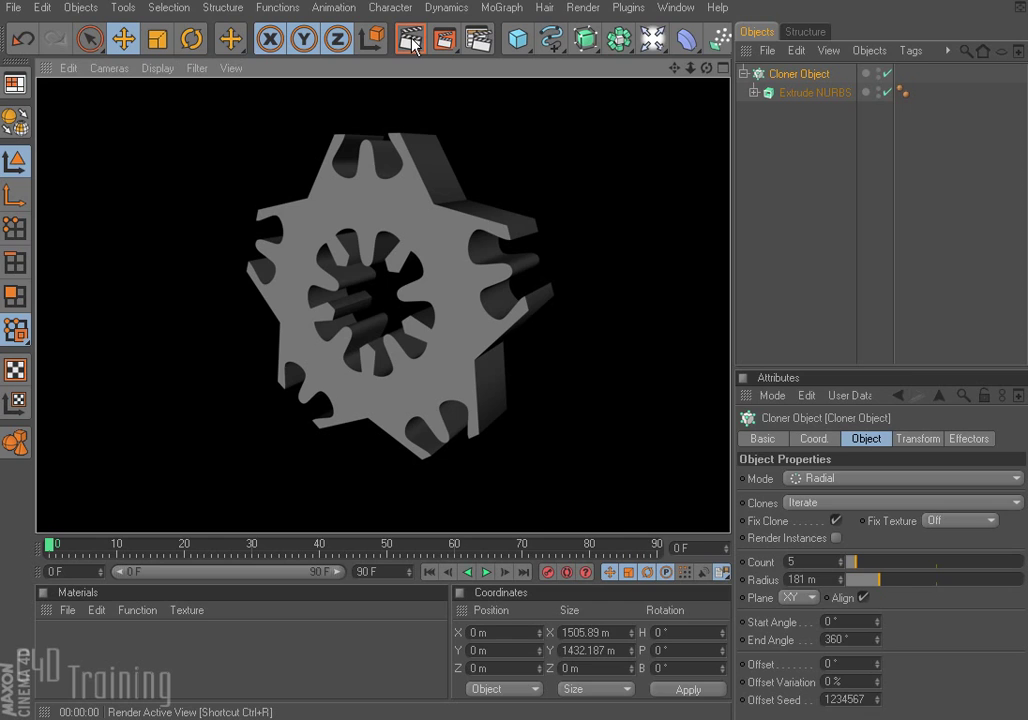
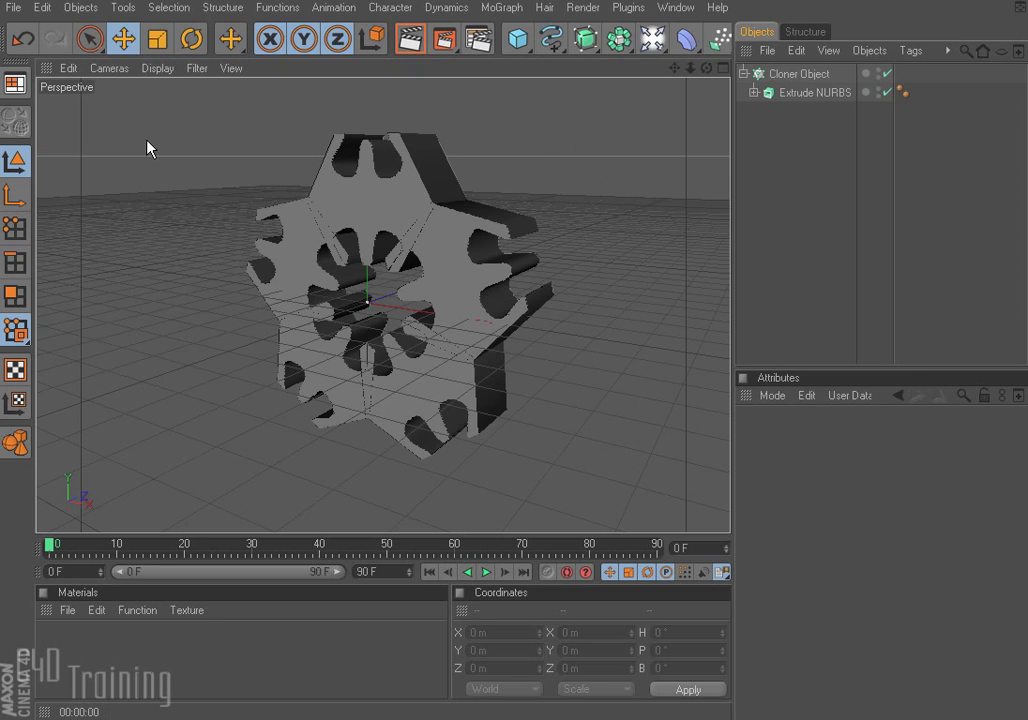
Step: Start a new scene and add a MoSpline object, viewed from above
click(22, 13)
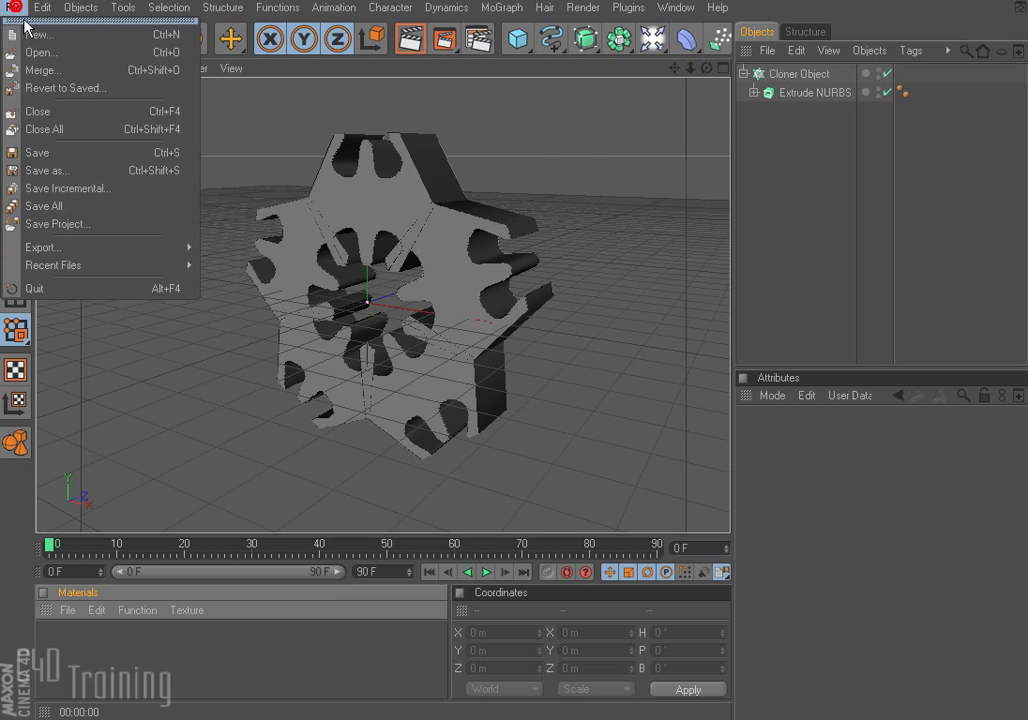
click(38, 32)
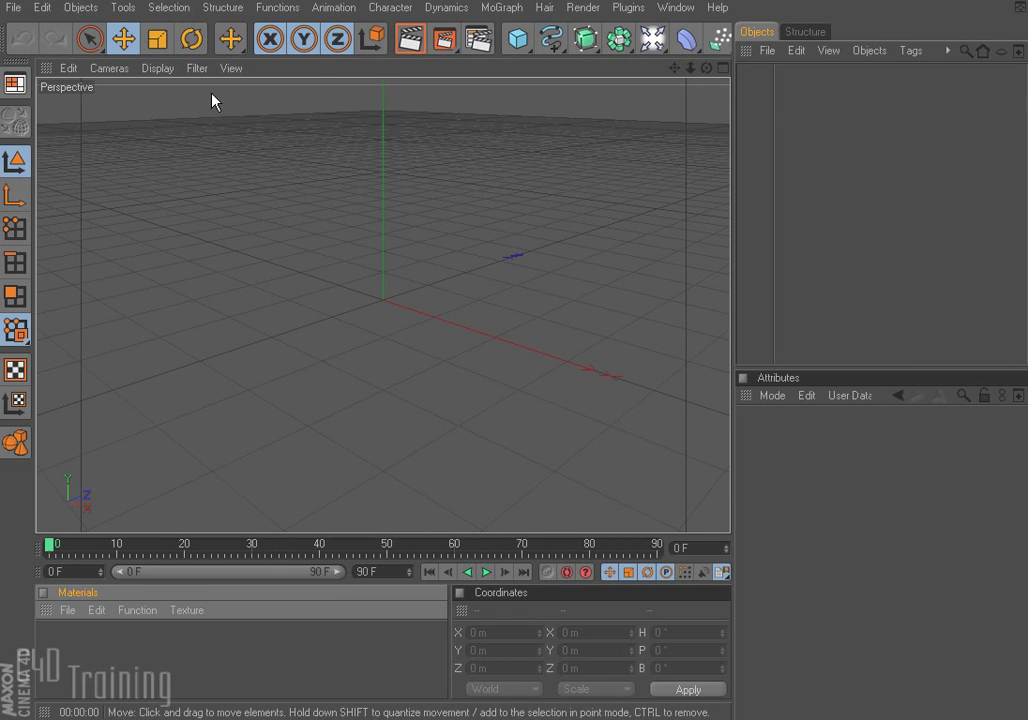
click(504, 9)
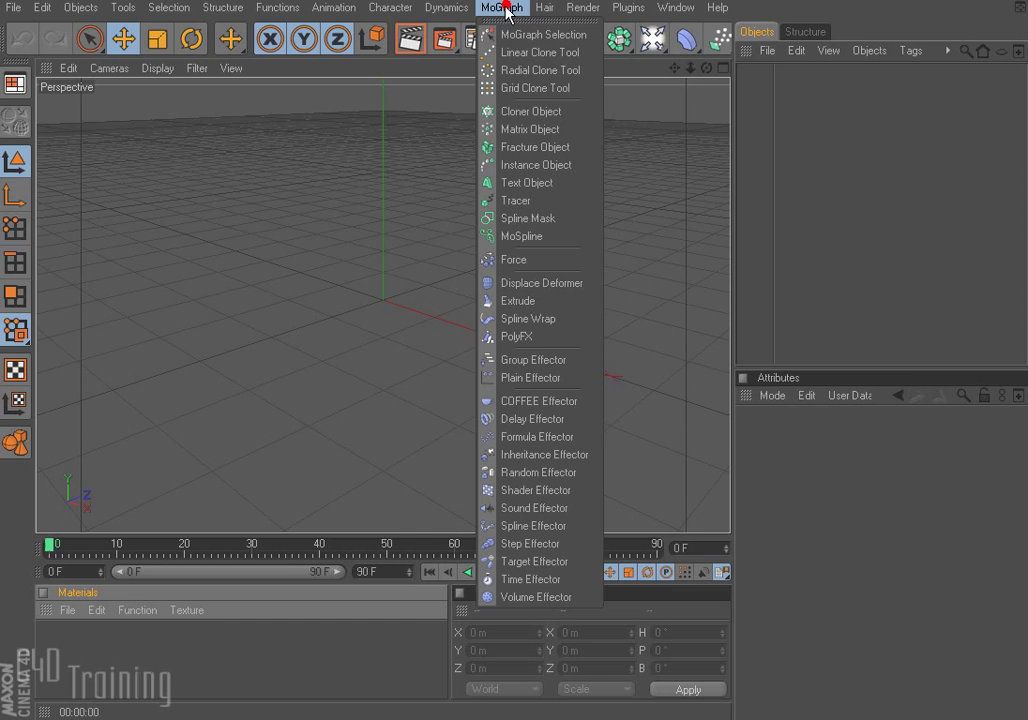
click(531, 237)
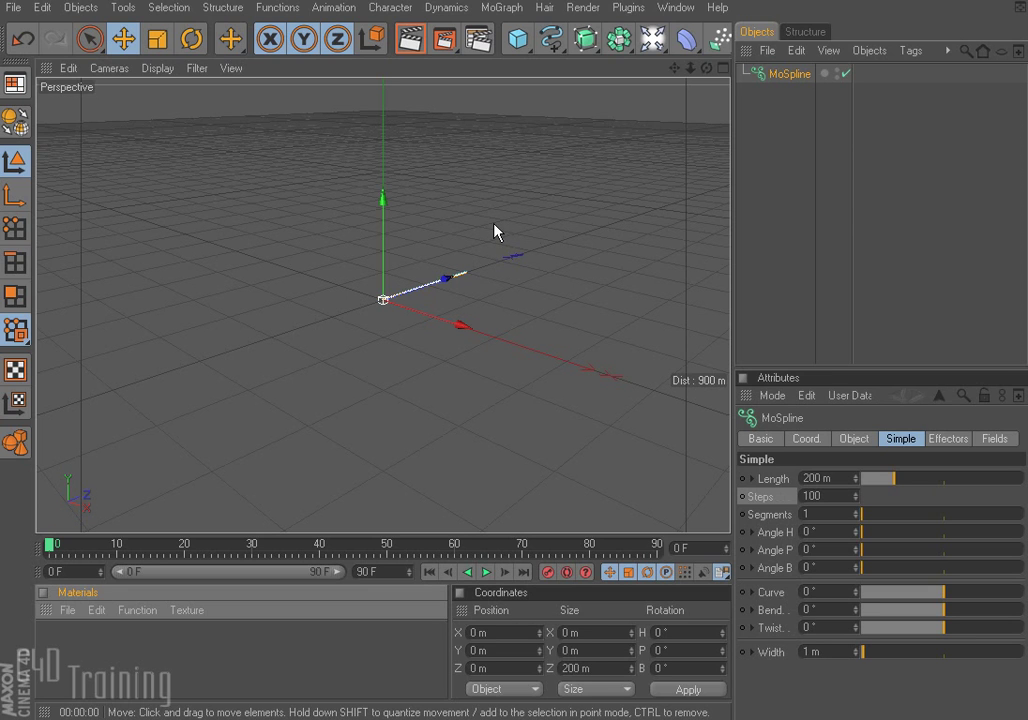
mouse_move(483, 410)
alt+mouse_down()
mouse_move(405, 434)
mouse_move(548, 322)
alt+mouse_up()
alt+middle_drag(472, 320, 461, 373)
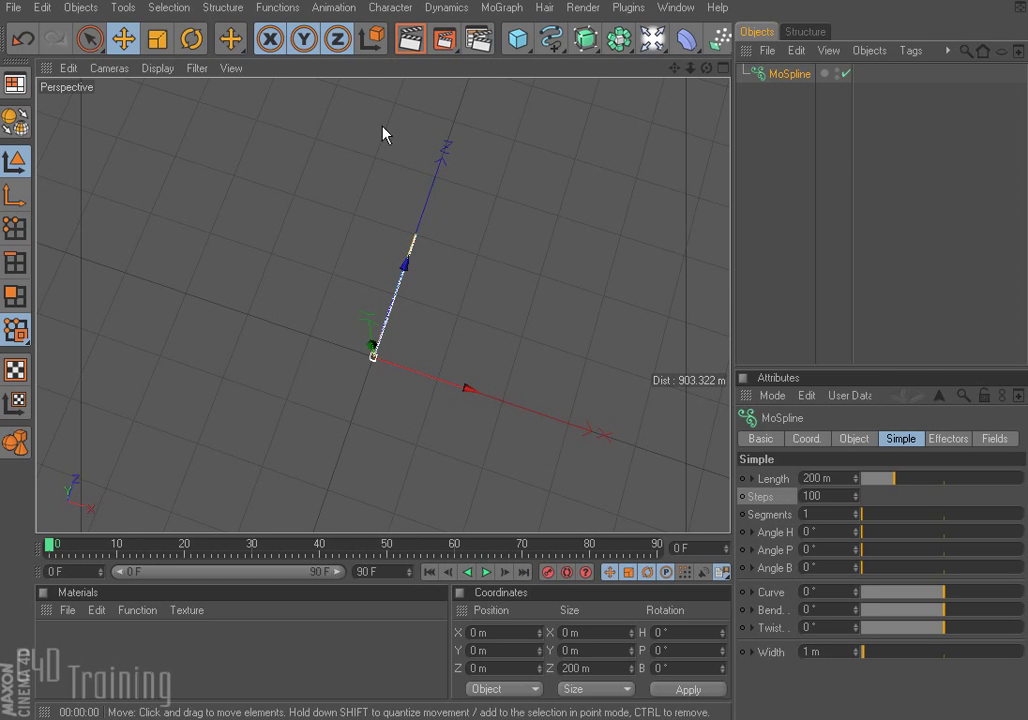
Step: Render the active view to check the MoSpline without a material, and reselect the MoSpline
click(410, 39)
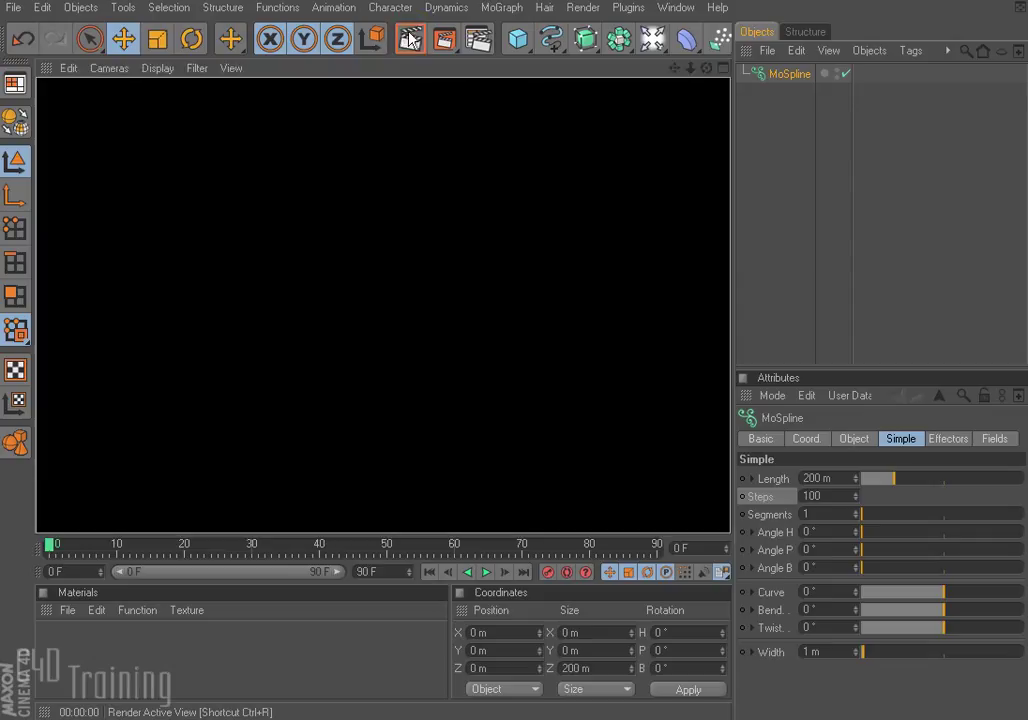
click(551, 239)
click(790, 75)
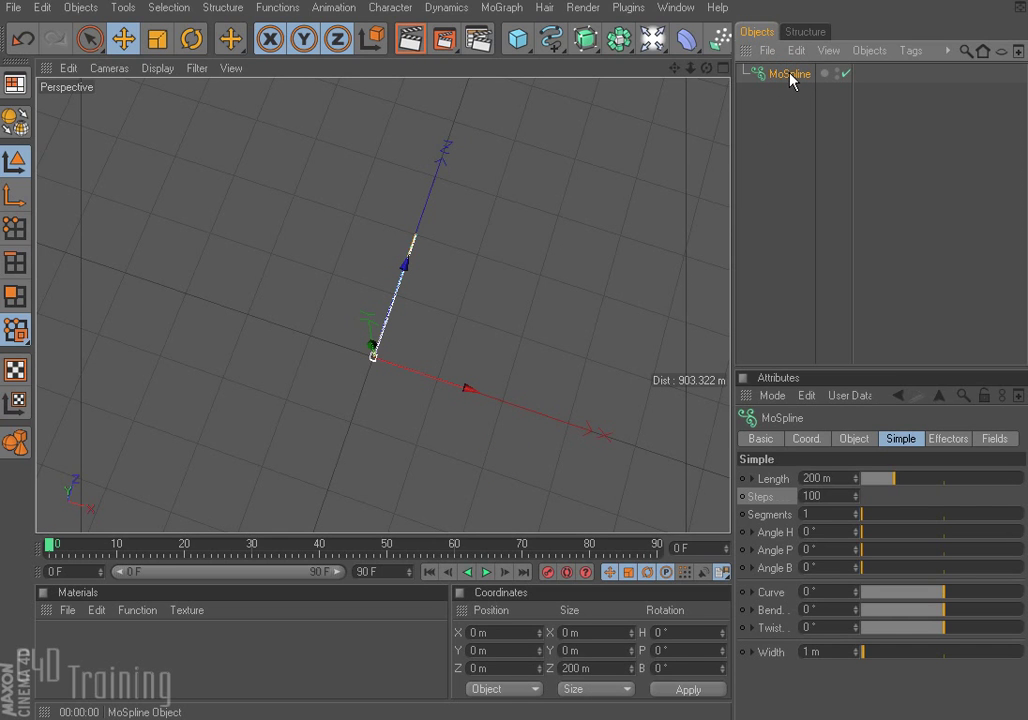
Step: Assign a new Hair Material to the MoSpline and test-render the active view
click(66, 610)
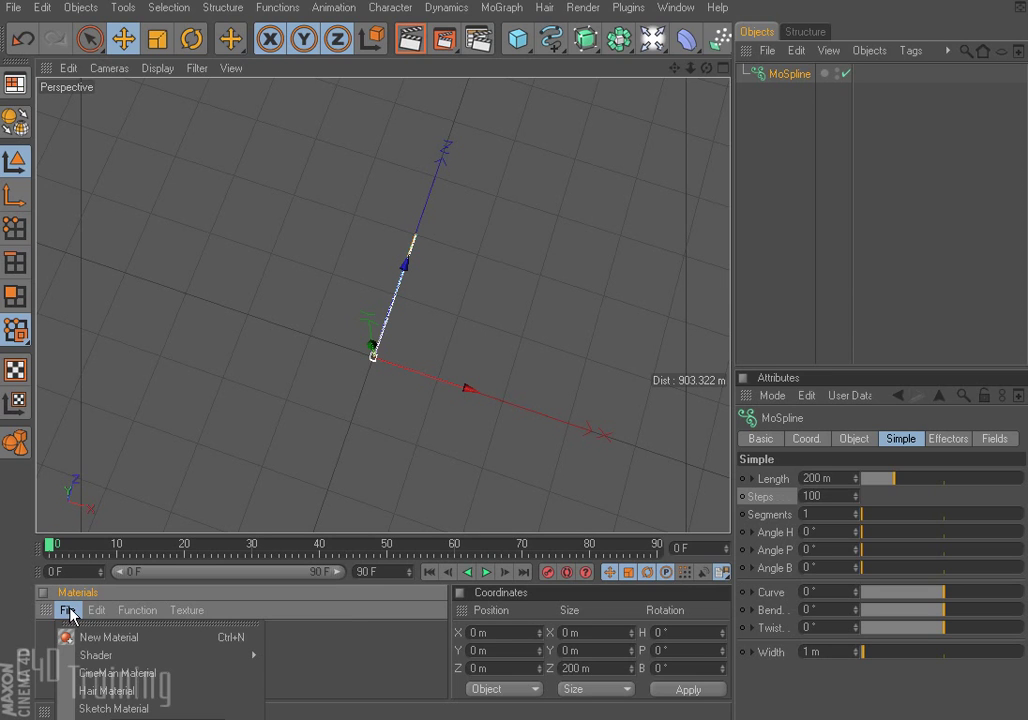
click(104, 690)
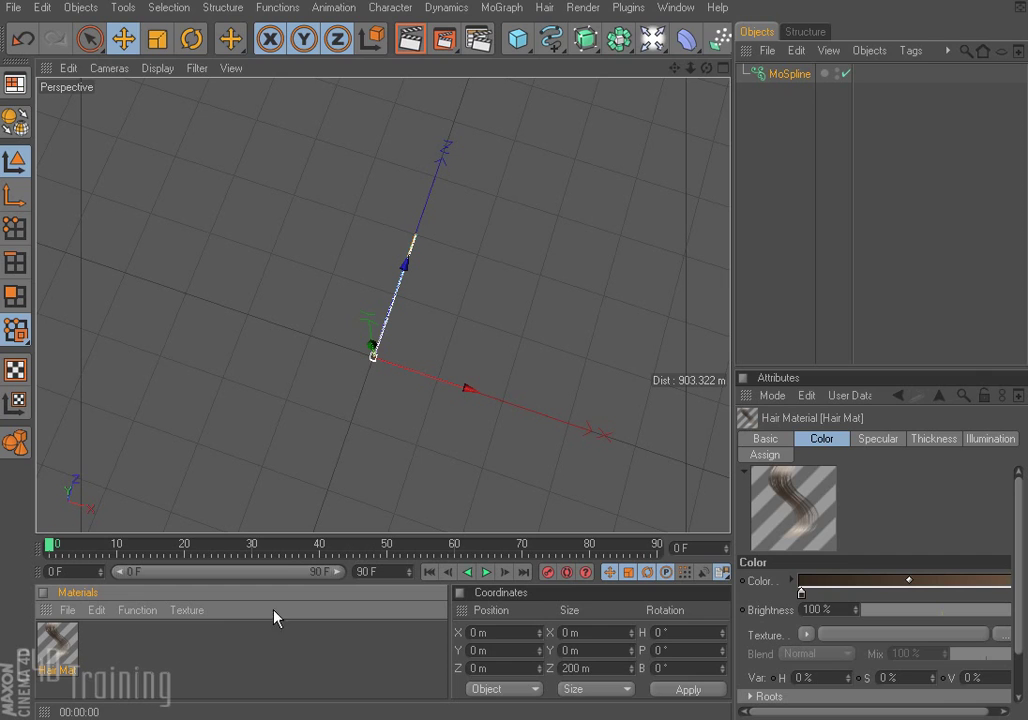
drag(57, 645, 793, 82)
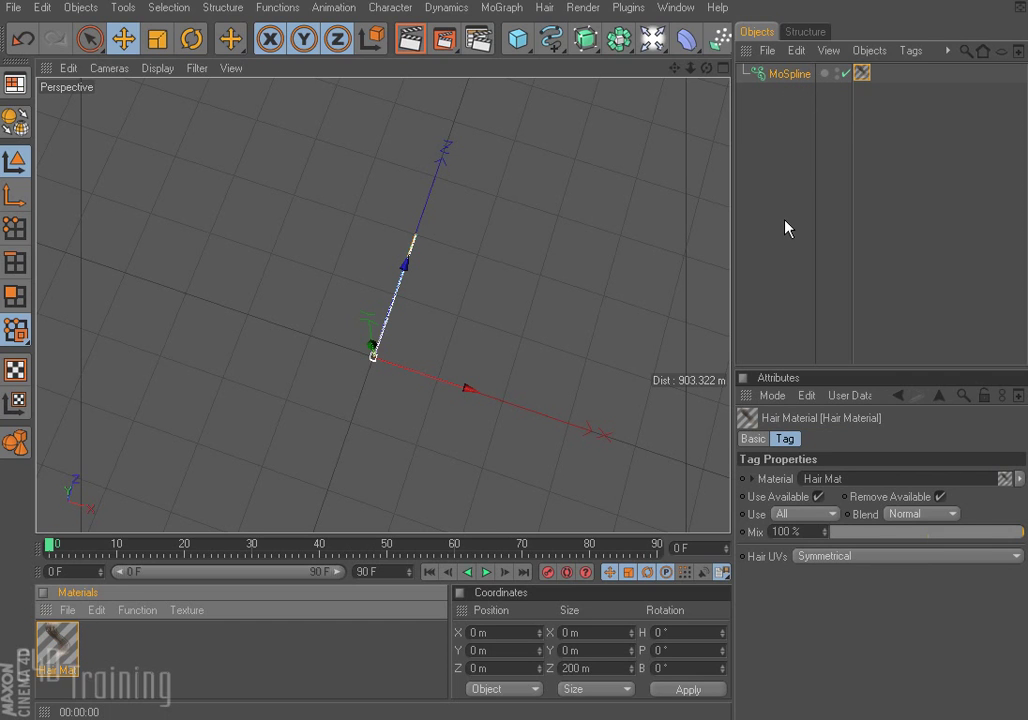
click(410, 39)
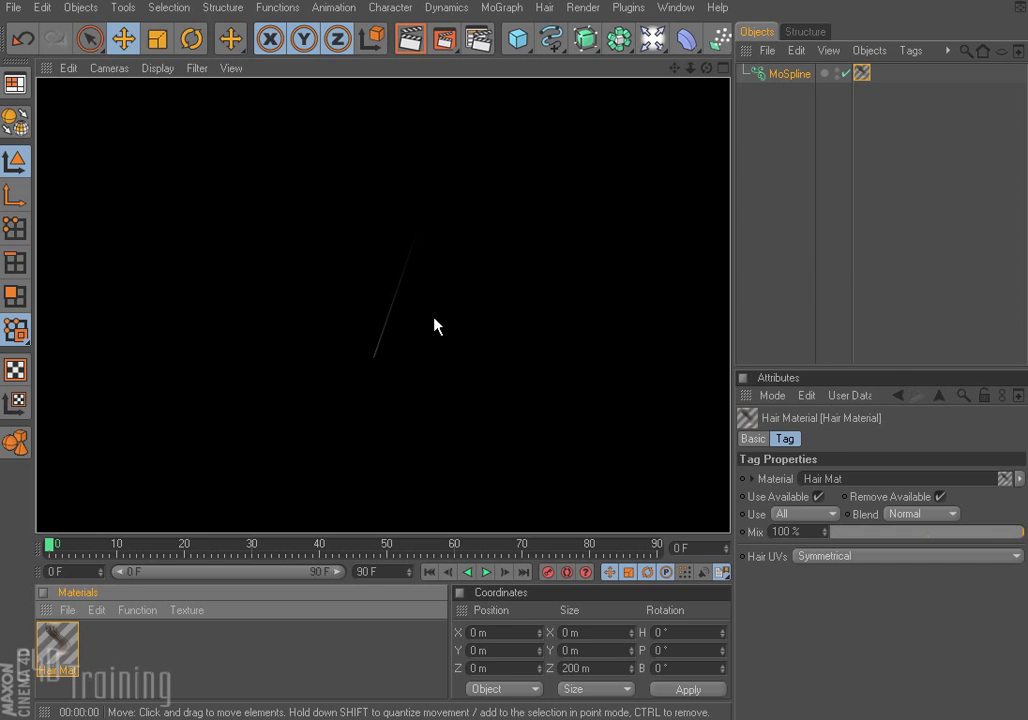
click(497, 186)
Step: Set the MoSpline's Segments to 10 and its Angle H to 252°
click(785, 75)
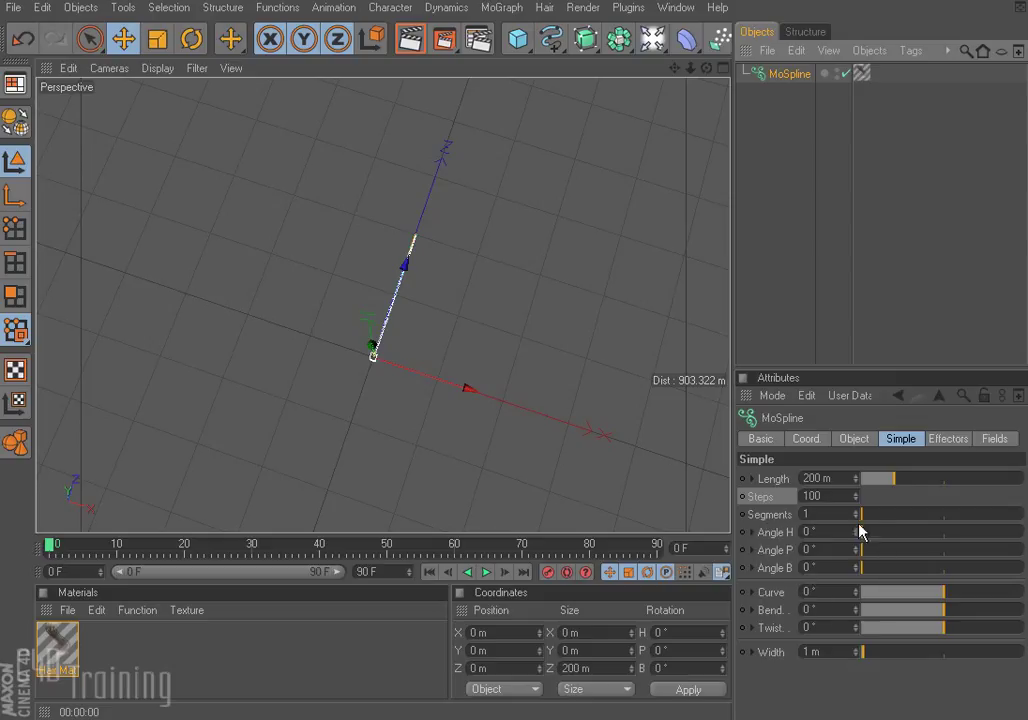
drag(862, 514, 879, 517)
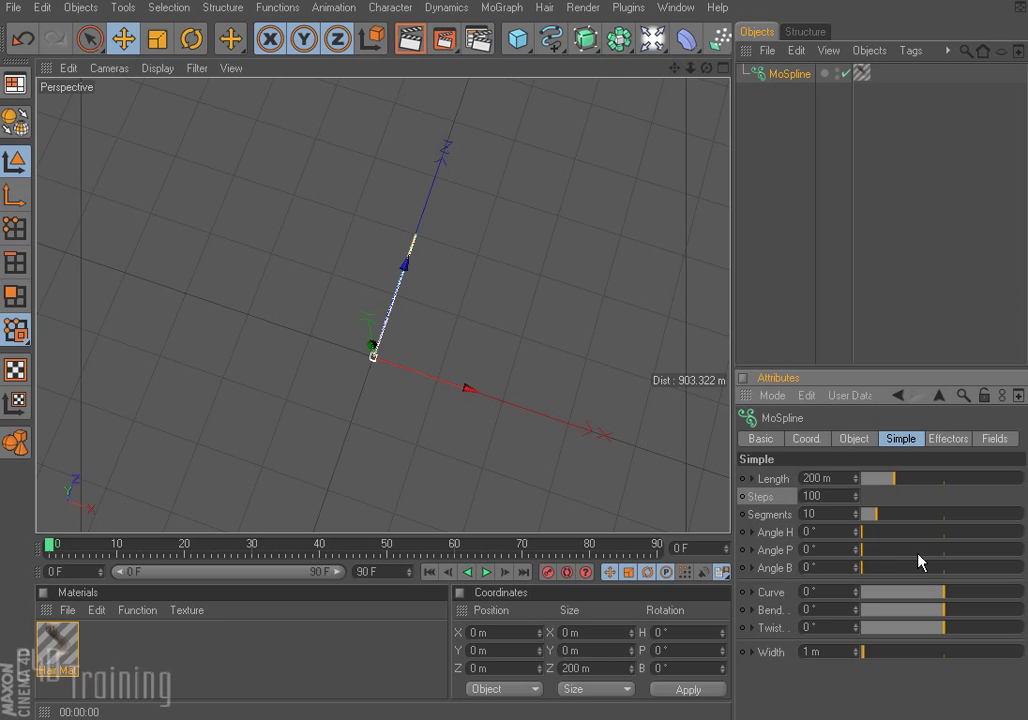
drag(862, 531, 977, 525)
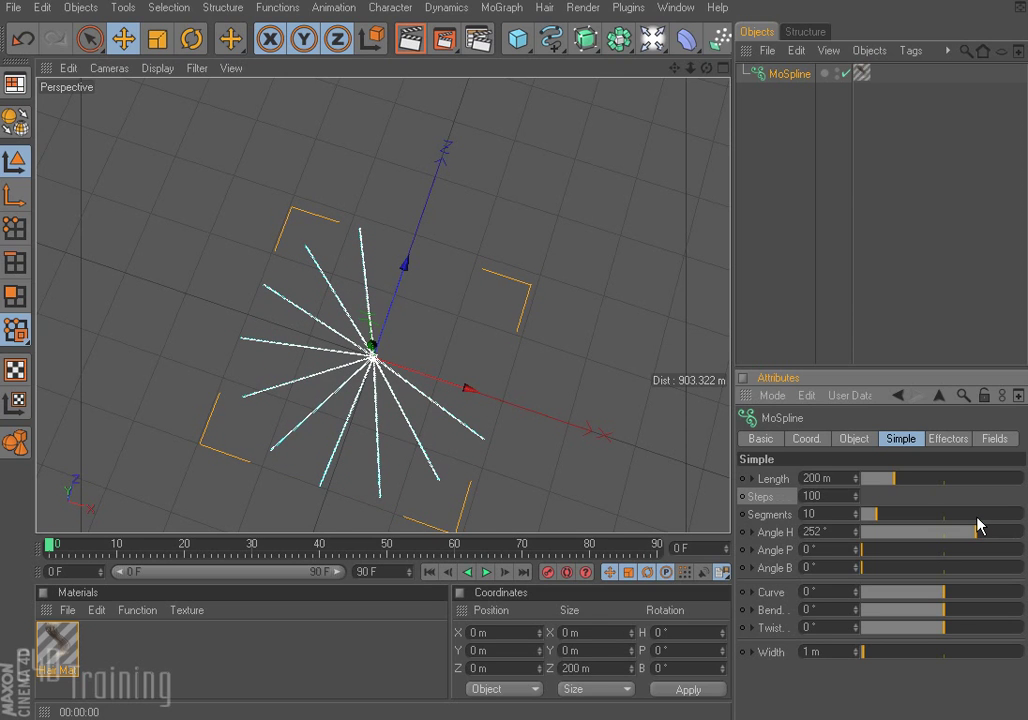
Step: Render the active view to check the fanned MoSpline with its Hair Material, and reselect the MoSpline
click(409, 41)
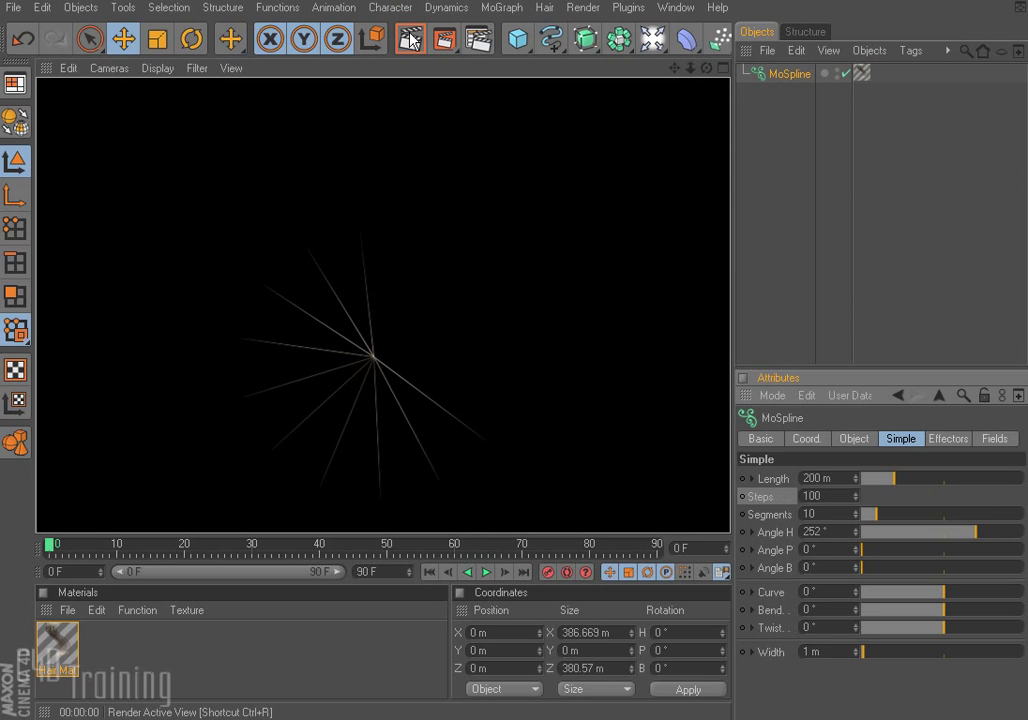
click(521, 344)
click(505, 467)
click(789, 73)
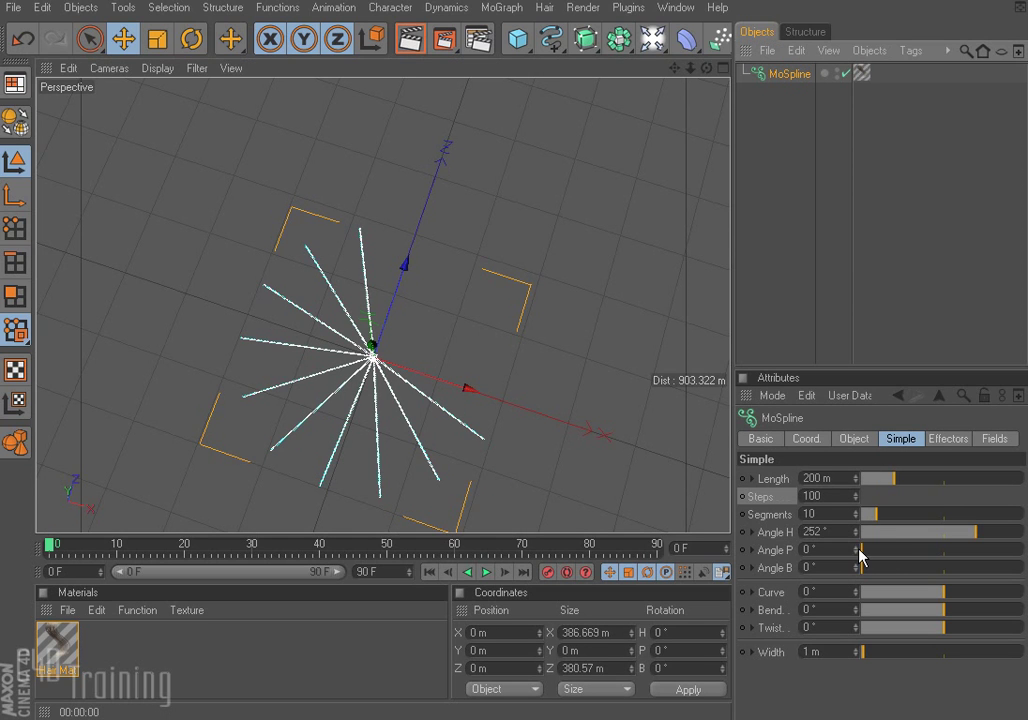
Step: Try a 32° Angle P on the MoSpline and return it to 0°
drag(863, 557, 879, 516)
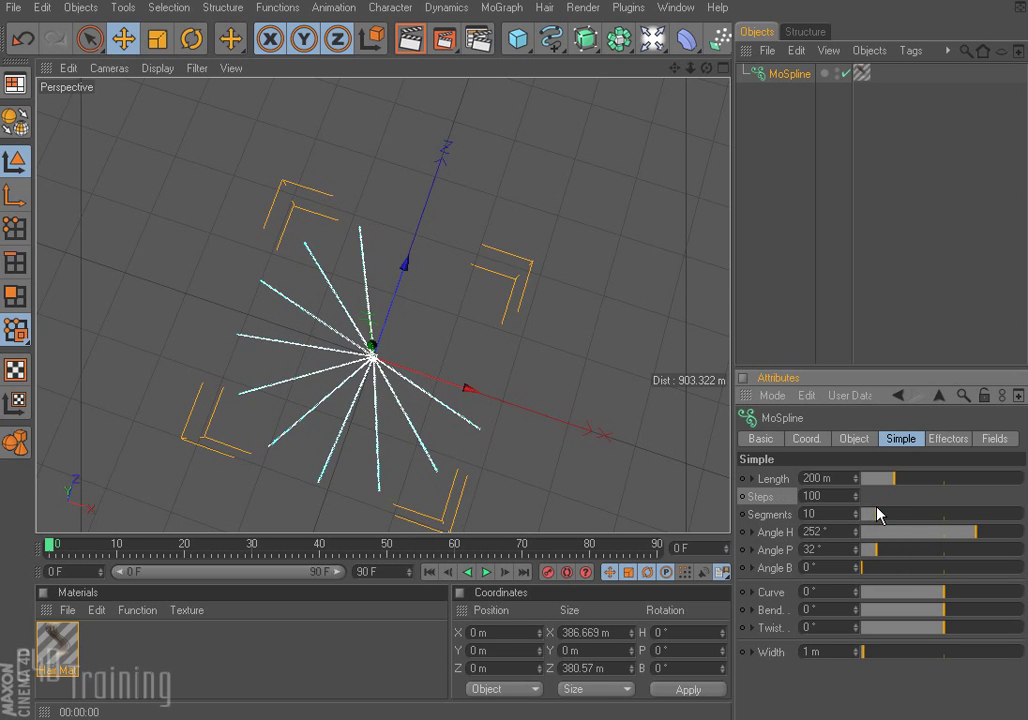
drag(909, 570, 855, 677)
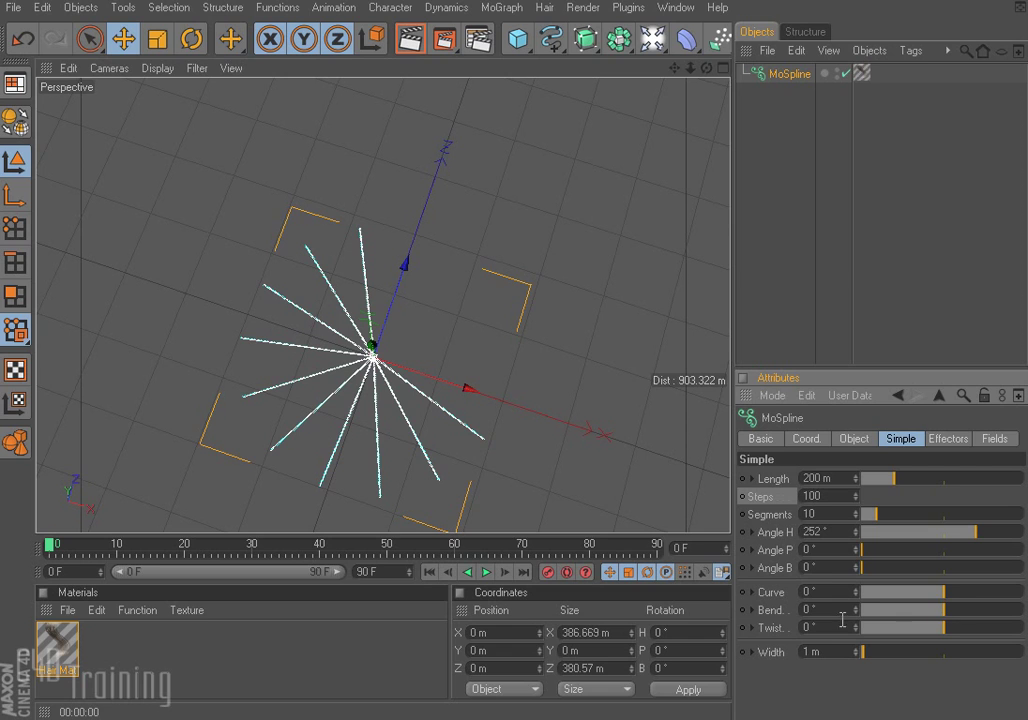
click(771, 627)
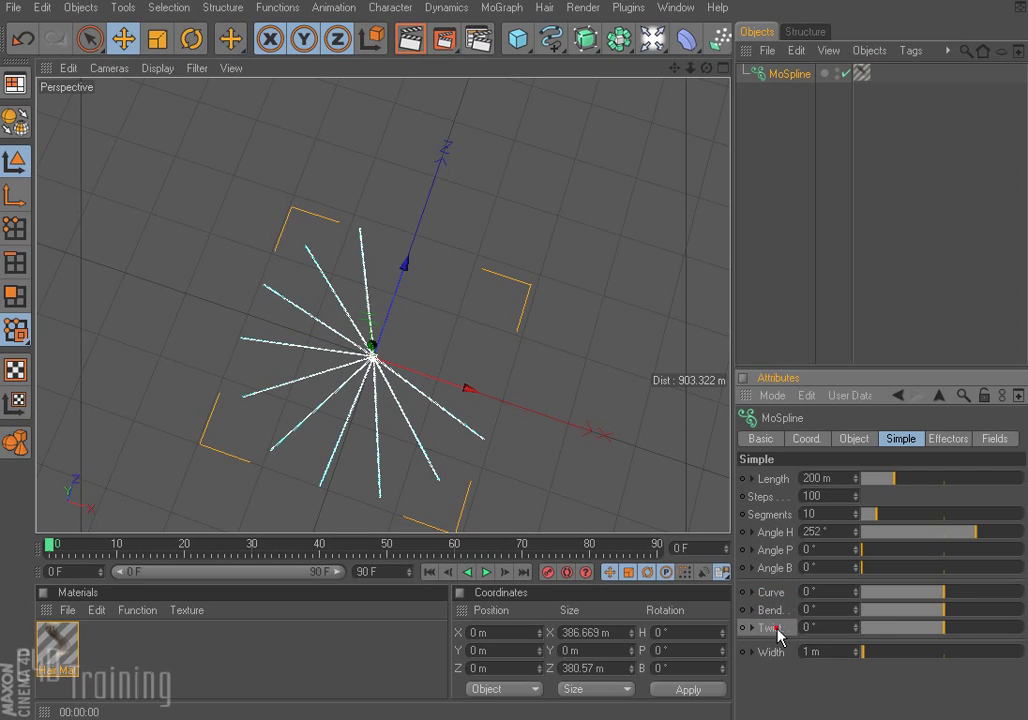
Step: Set the MoSpline's Curve to -66°, Bend to 70° and Twist to -136°
drag(940, 592, 966, 607)
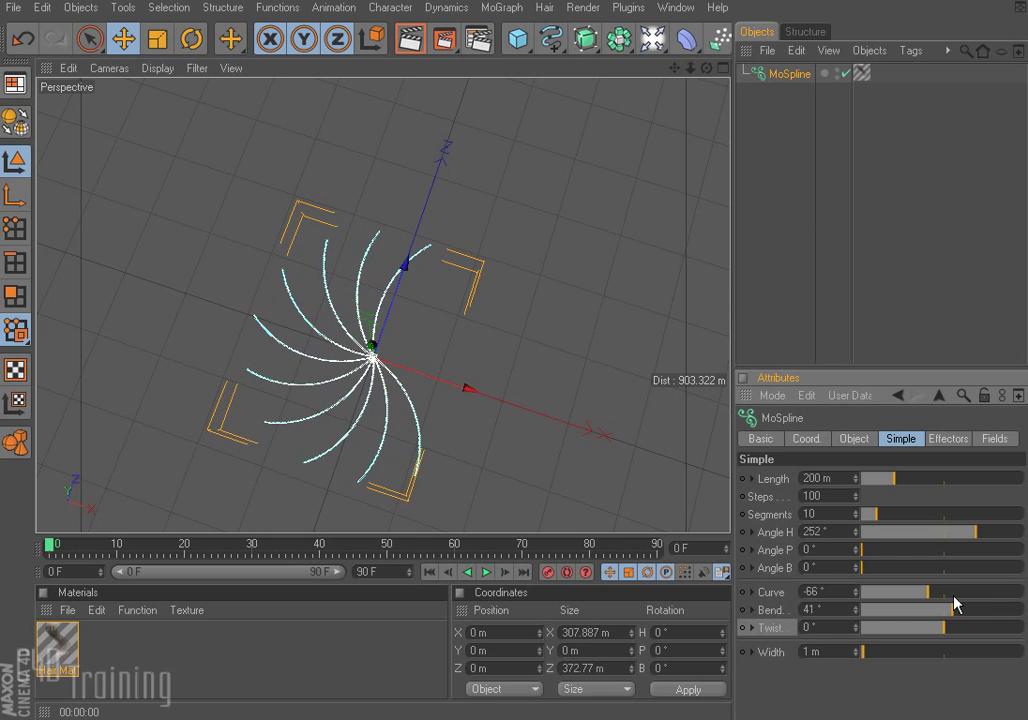
alt+drag(649, 307, 555, 352)
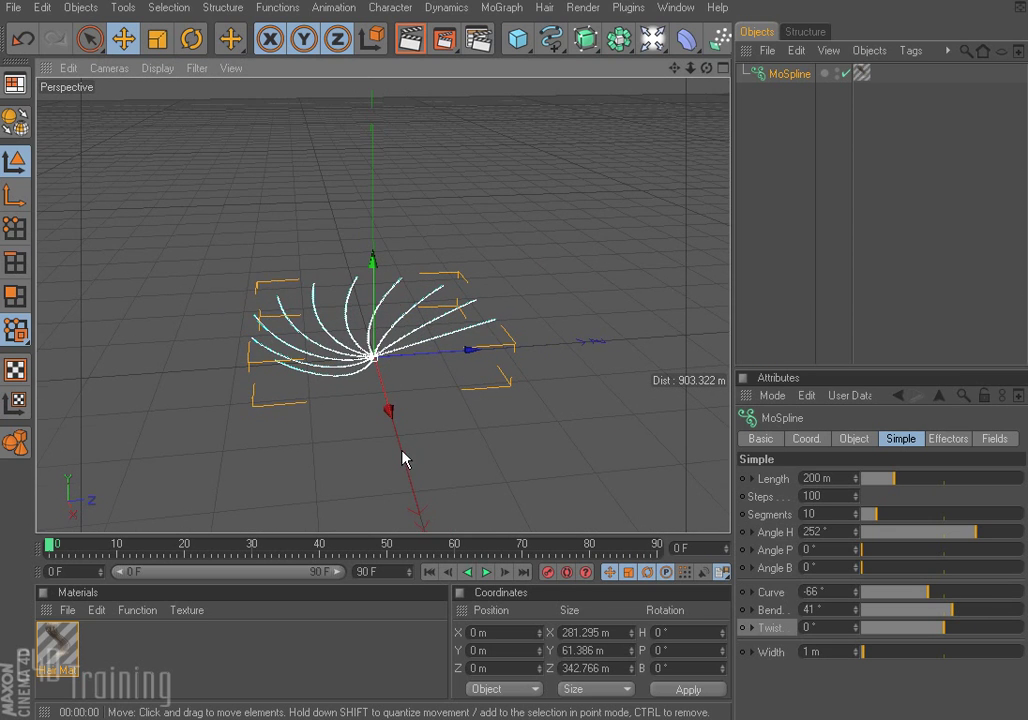
scroll(403, 459, up, 5)
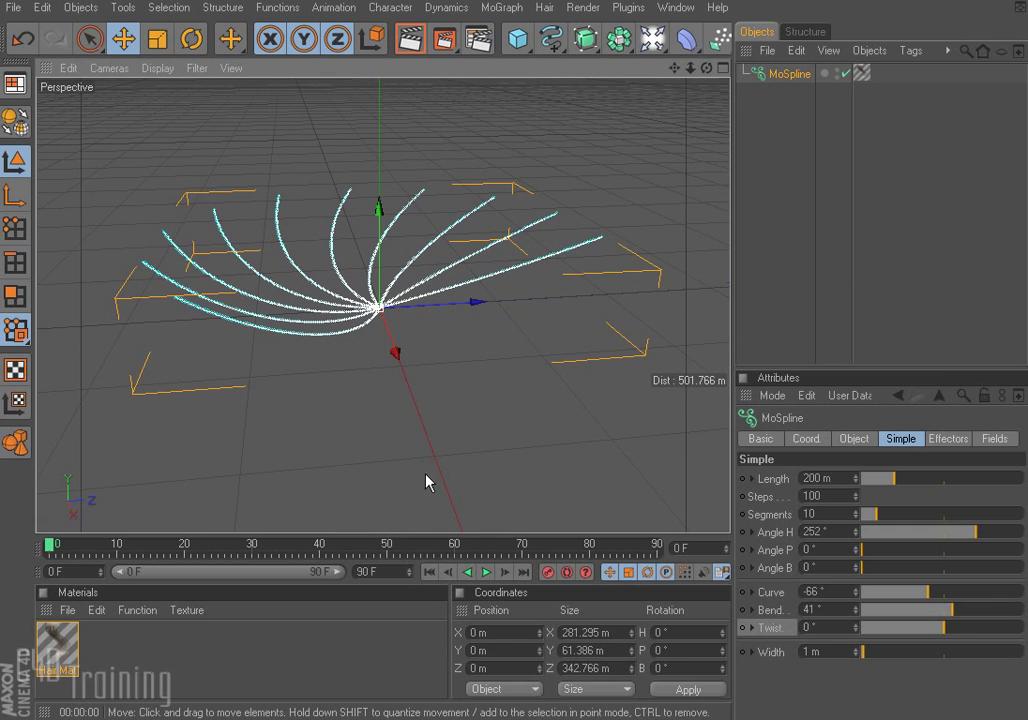
drag(940, 609, 912, 618)
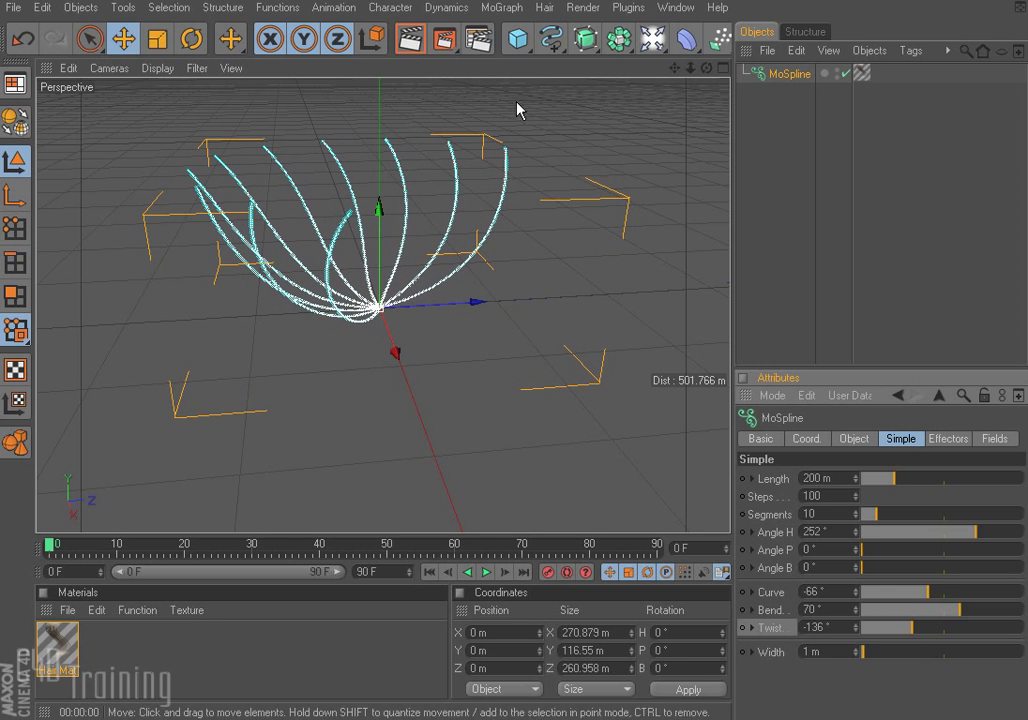
Step: Render the active view to check the curled strands, and undo the Hair Material's creation and assignment
click(414, 41)
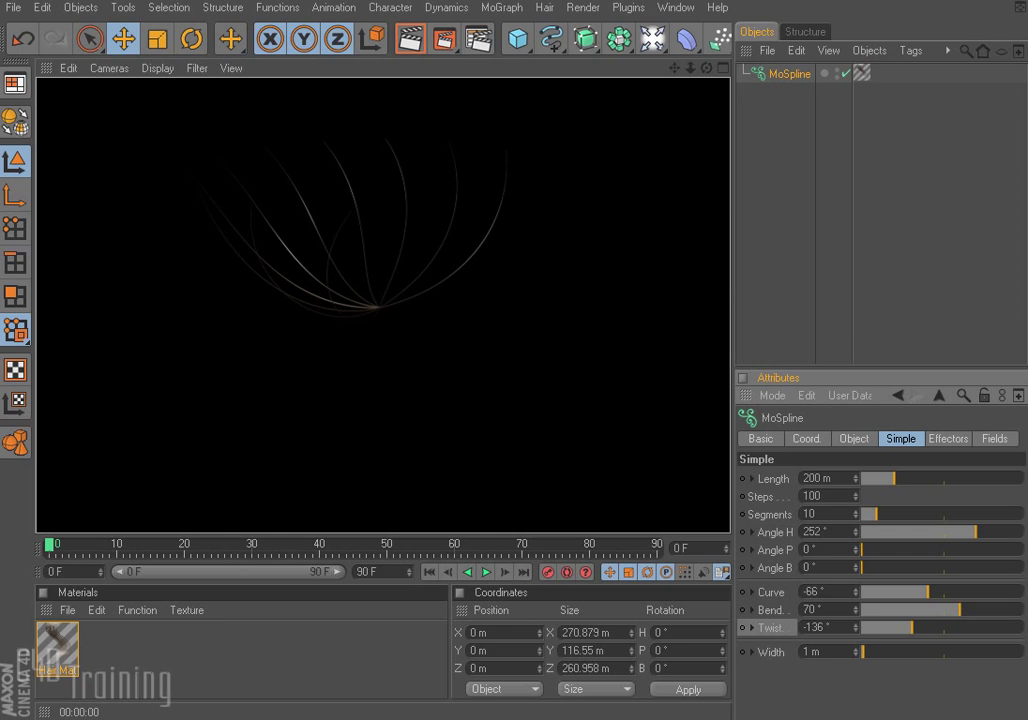
key(ctrl+z)
key(ctrl+z)
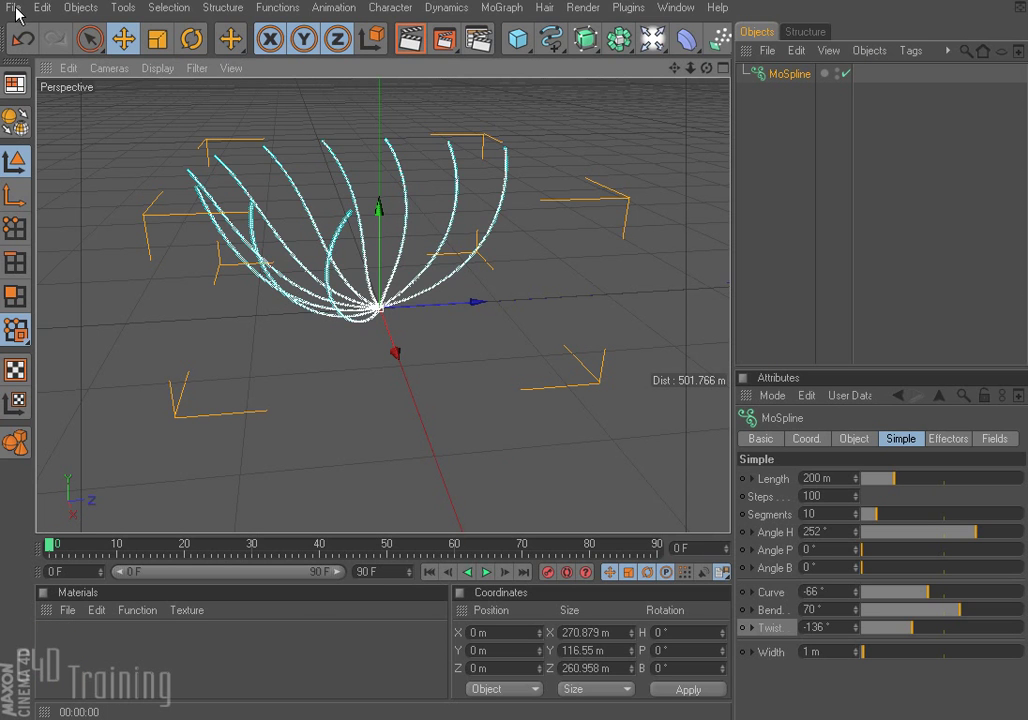
Step: Start a new scene and add a MoSpline object
click(16, 14)
click(46, 33)
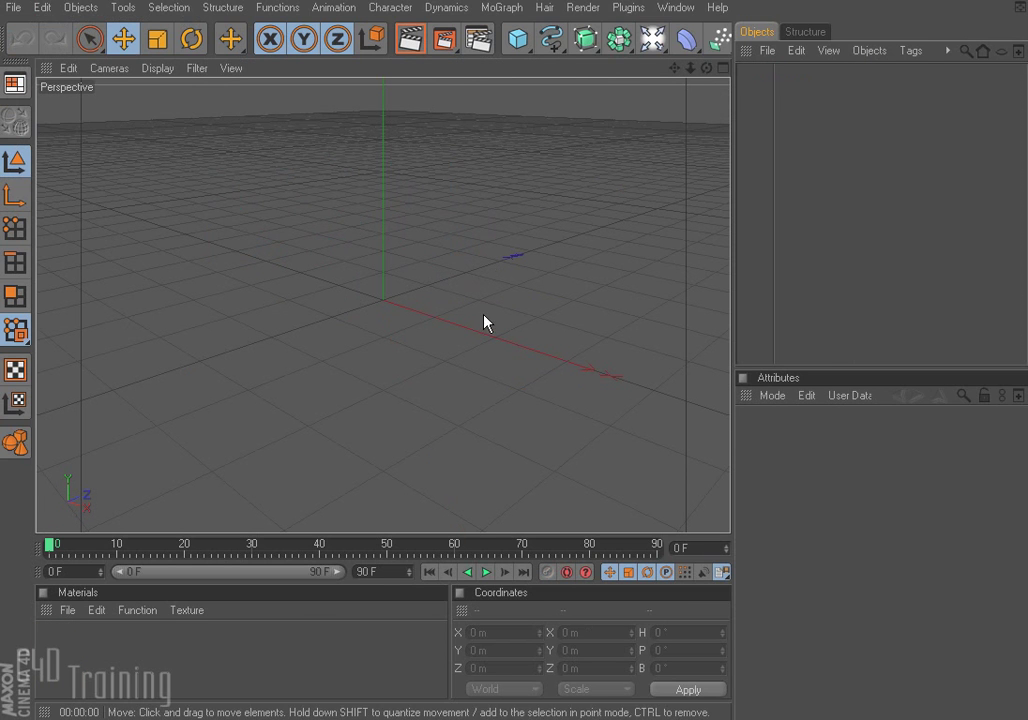
click(503, 8)
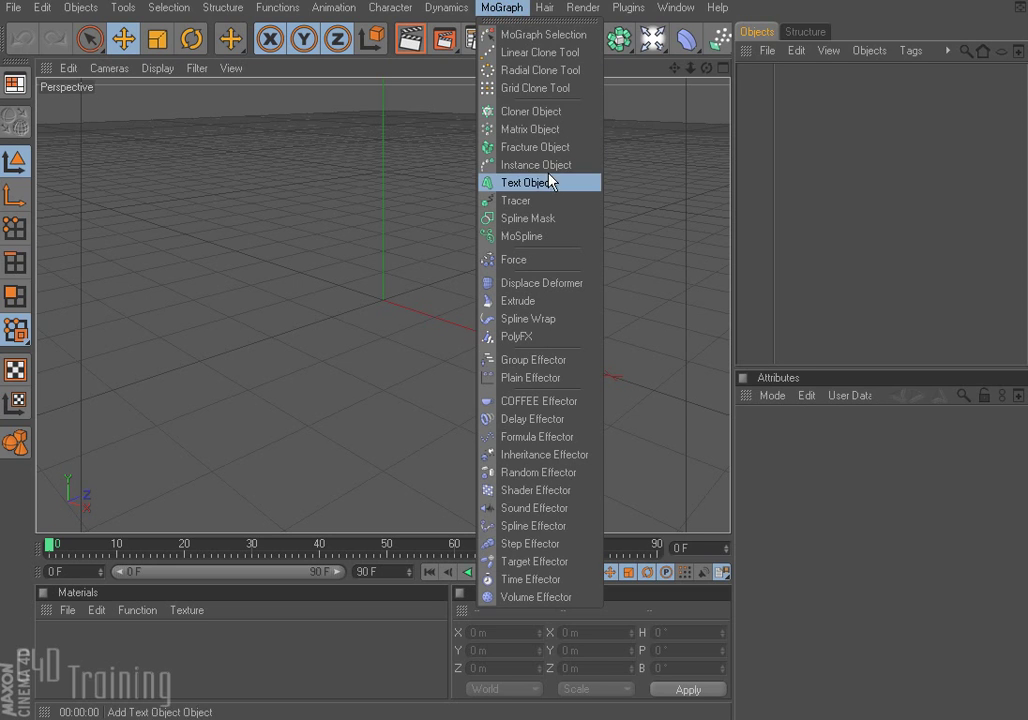
click(552, 236)
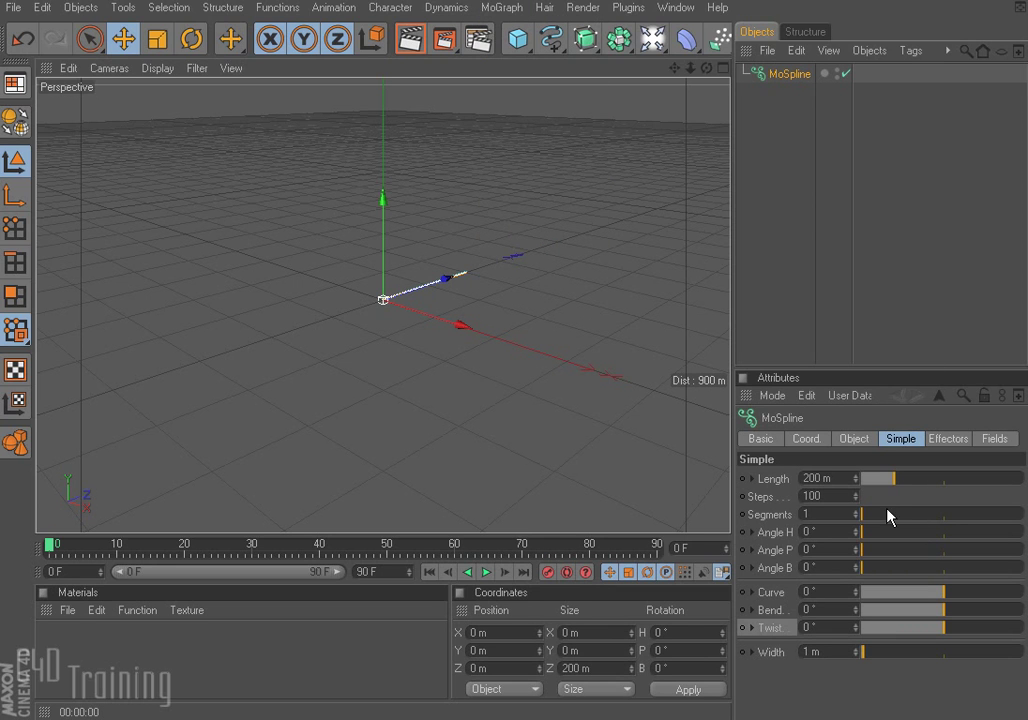
Step: Set the MoSpline's Segments to 12 and Angle H to 250°, and test-render it without a material
drag(860, 521, 876, 521)
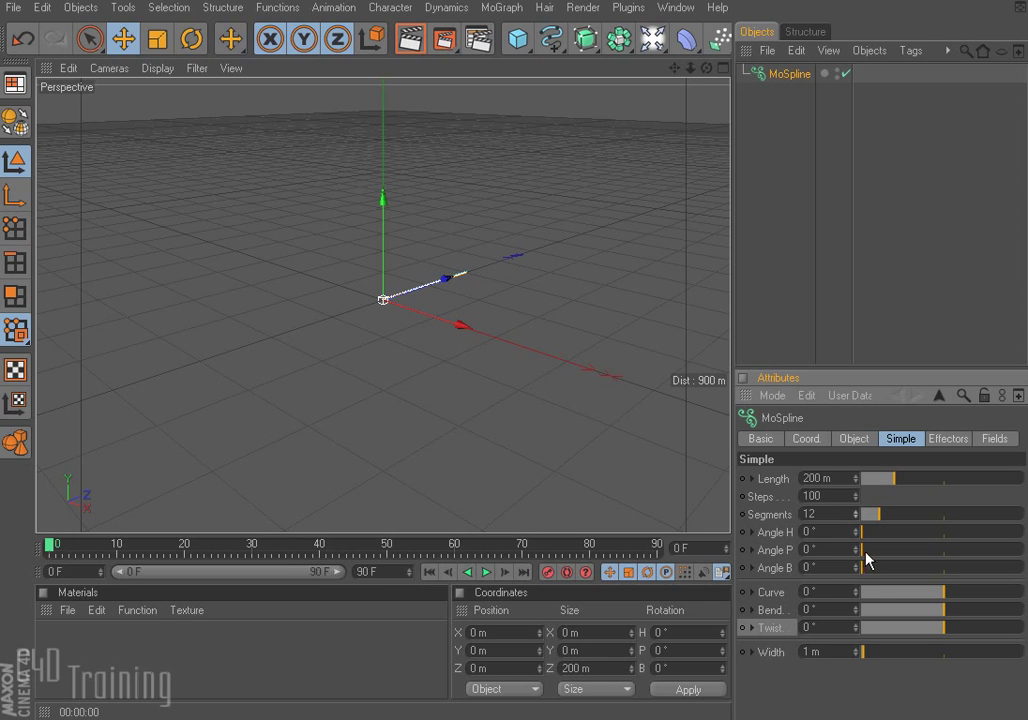
drag(858, 535, 973, 530)
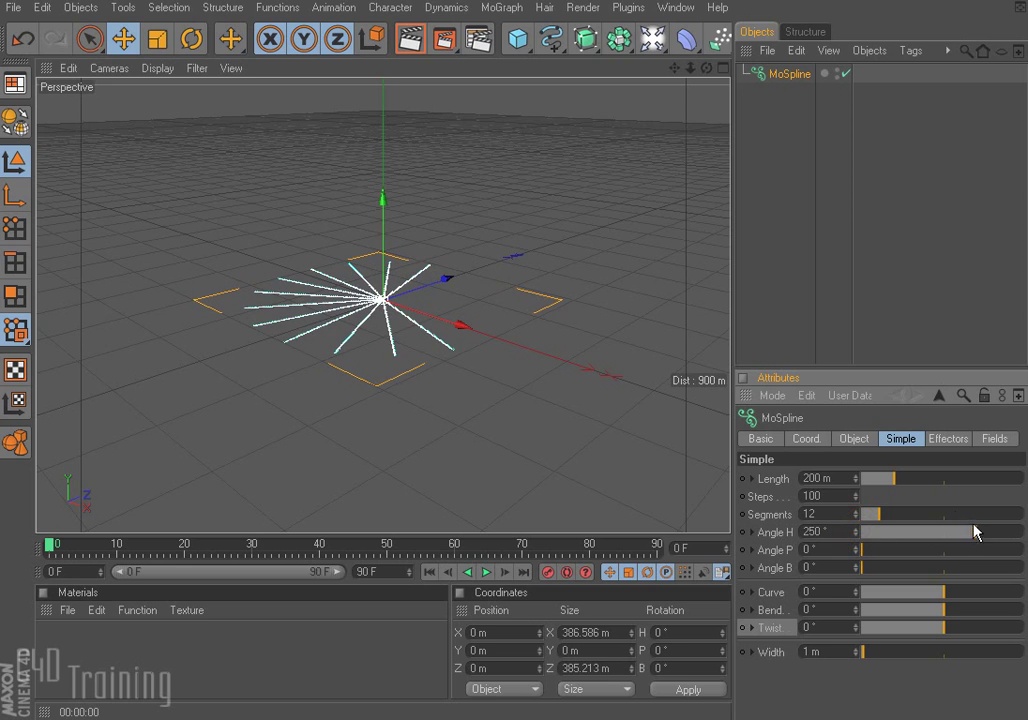
click(409, 39)
click(782, 103)
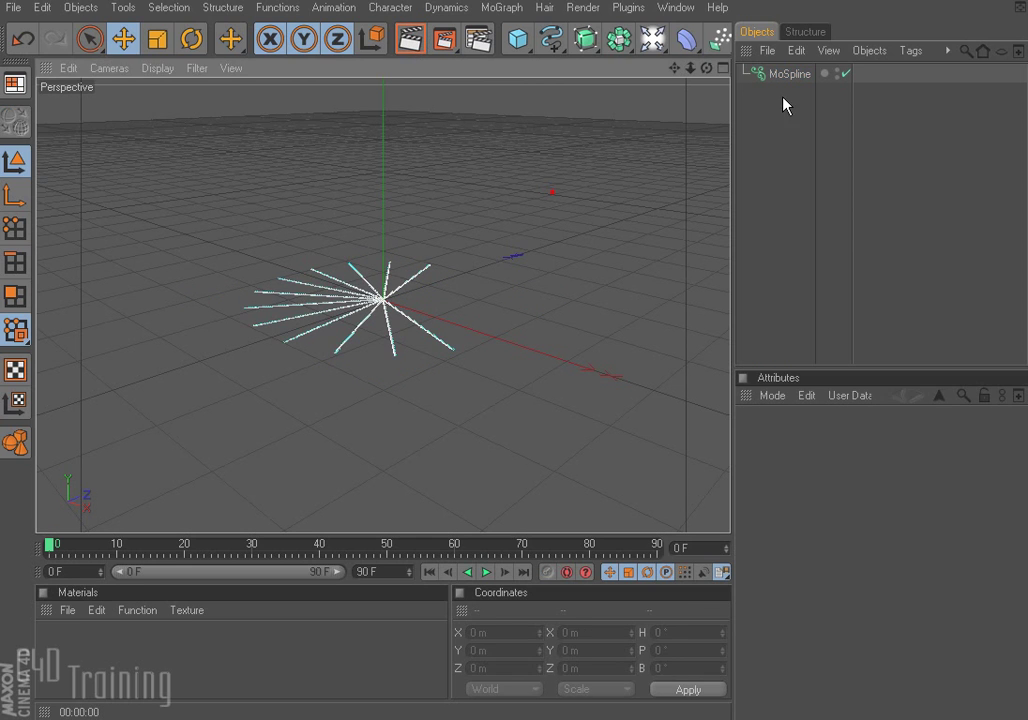
click(790, 74)
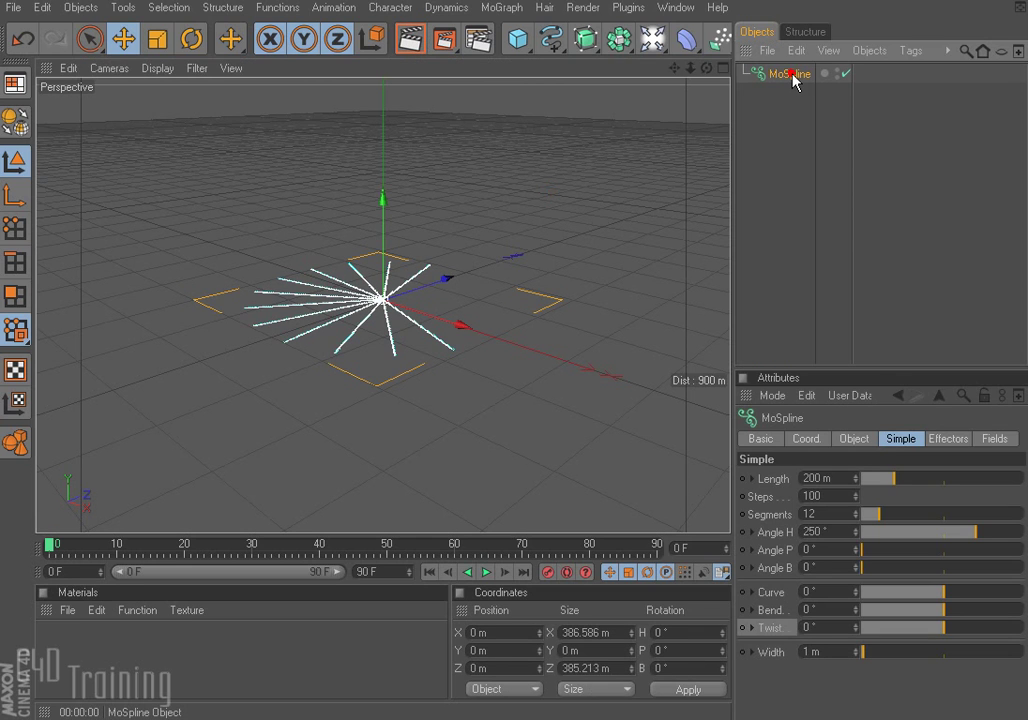
Step: Add a Circle spline and scale it down to about 42 m across
click(551, 39)
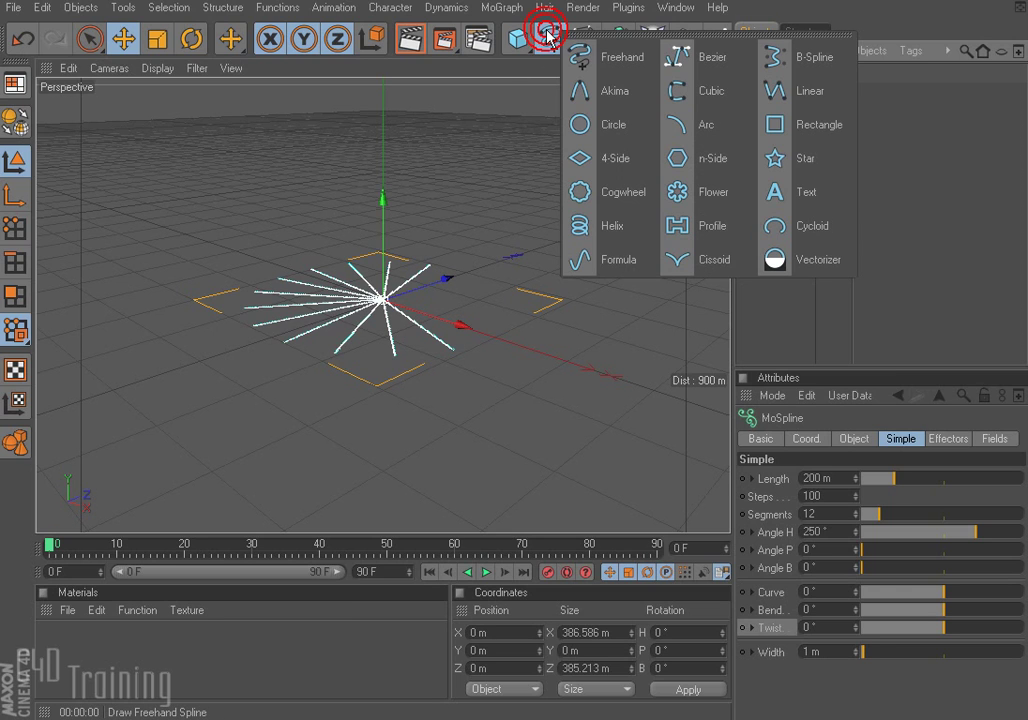
click(611, 124)
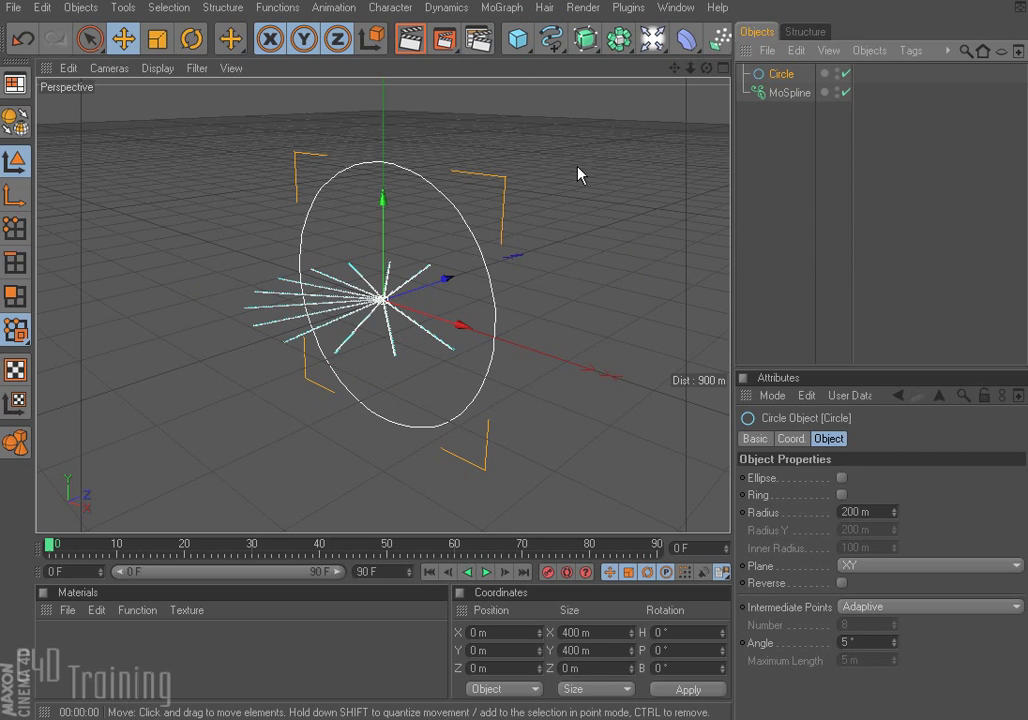
key(t)
drag(504, 467, 456, 506)
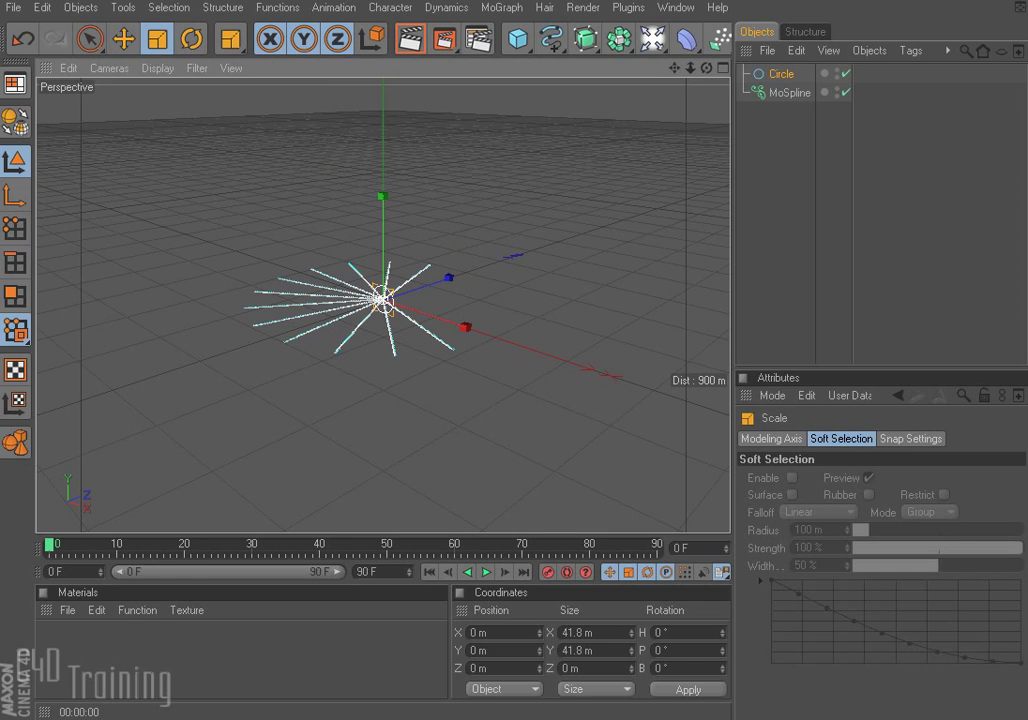
Step: Add a Sweep NURBS, nest the Circle and MoSpline under it, and render the active view
click(586, 42)
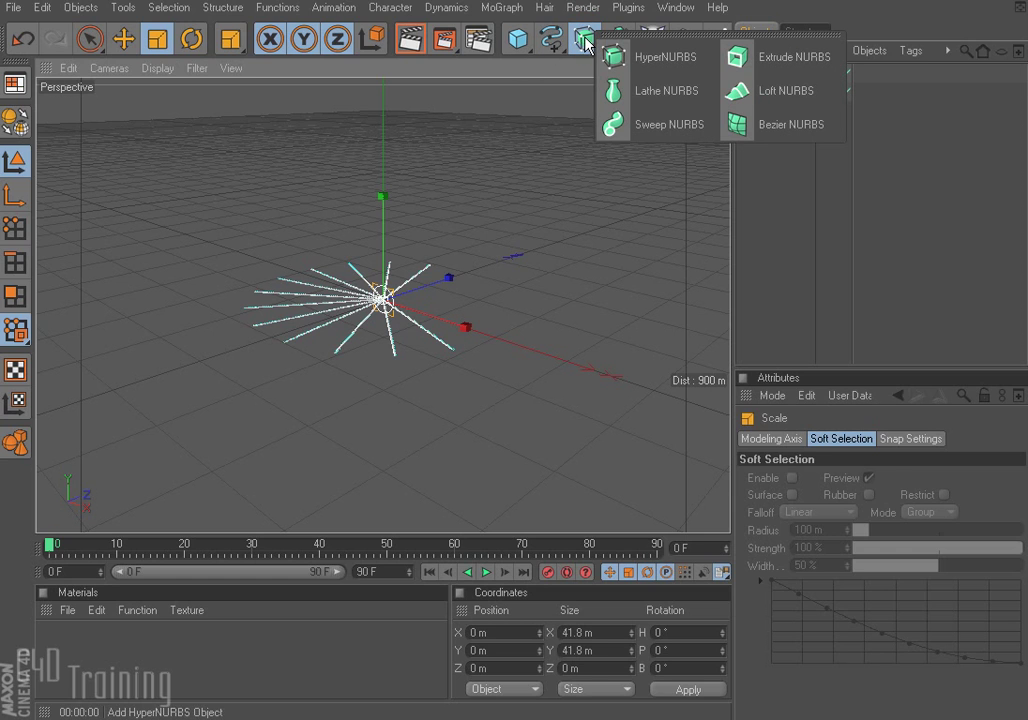
click(665, 125)
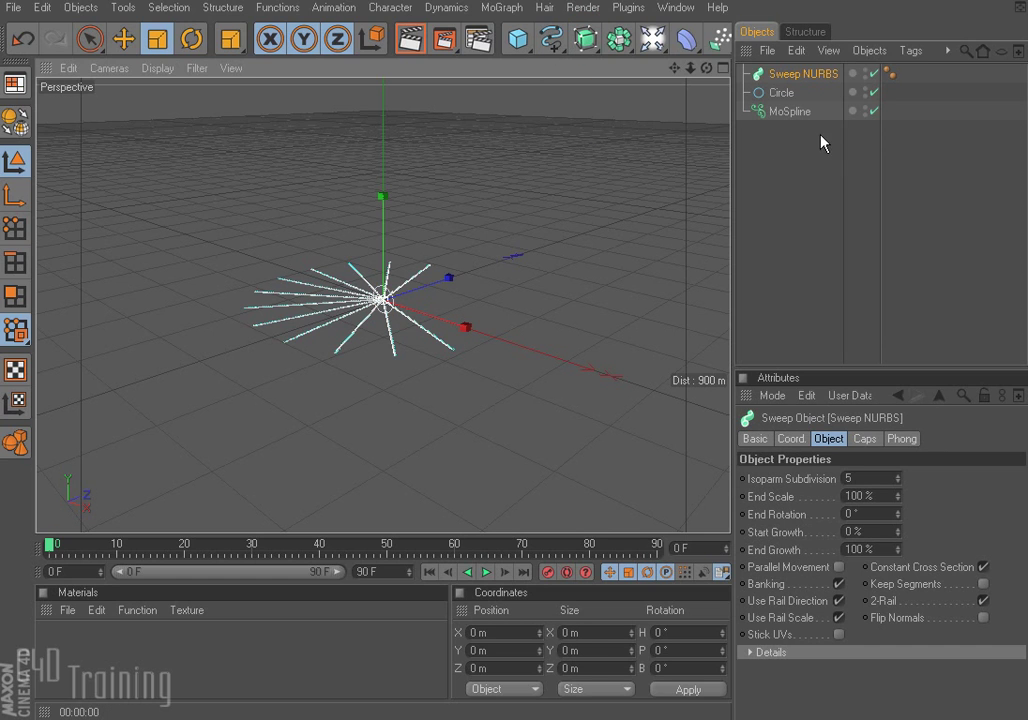
drag(823, 143, 801, 74)
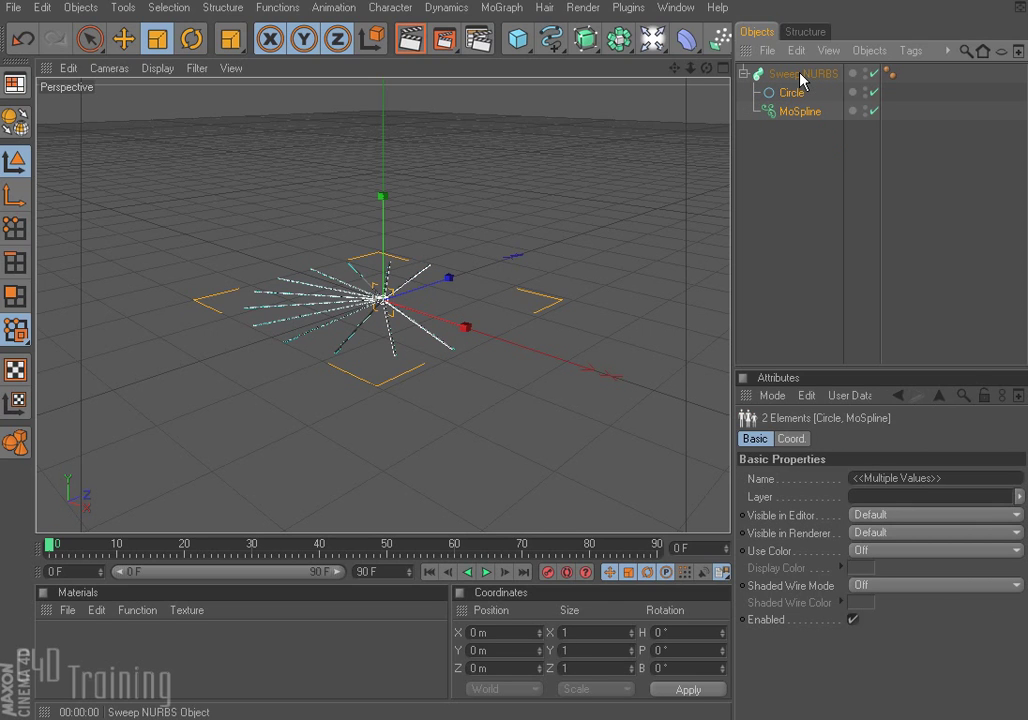
click(410, 39)
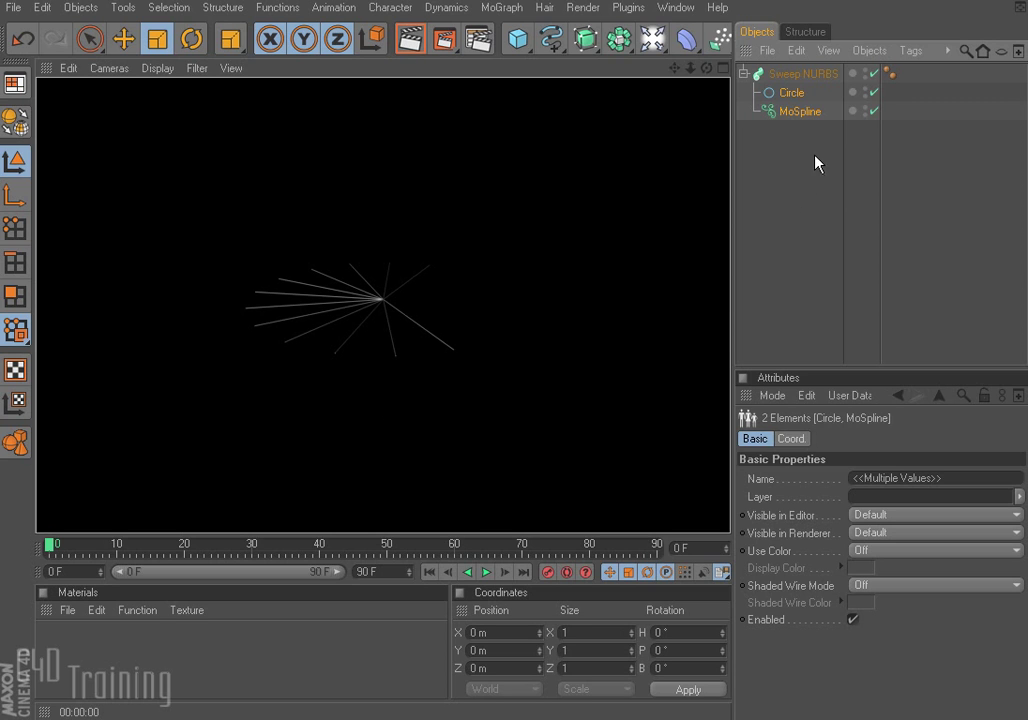
Step: Set the swept MoSpline's Length to 460 m, Steps to 105, Segments to 39 and Angle P to 37°
click(798, 111)
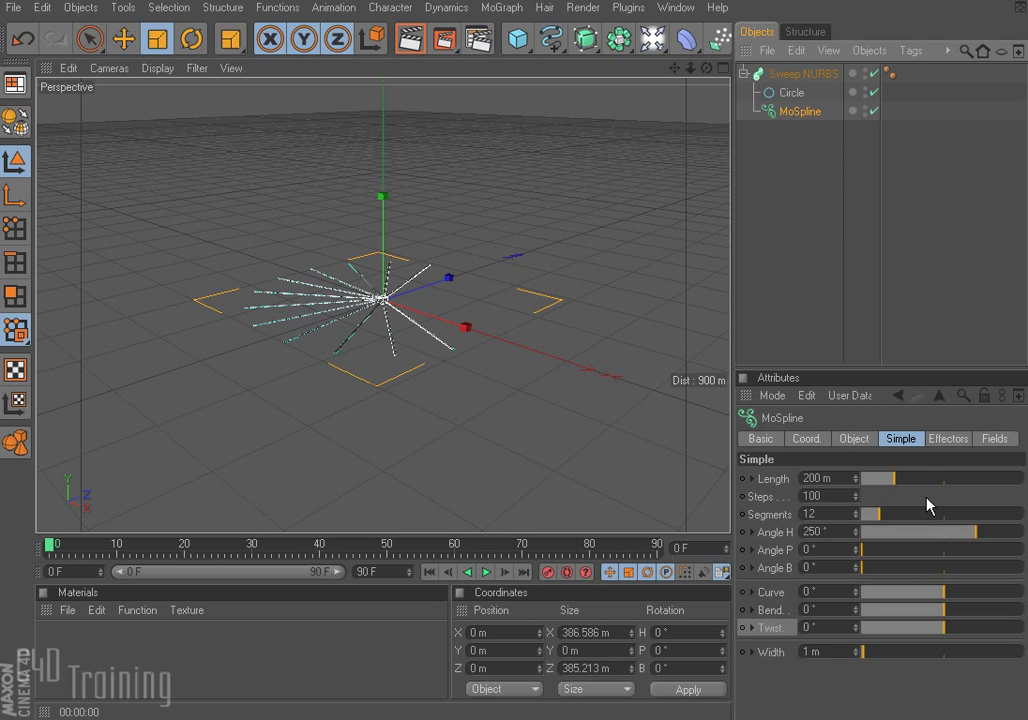
drag(895, 478, 937, 478)
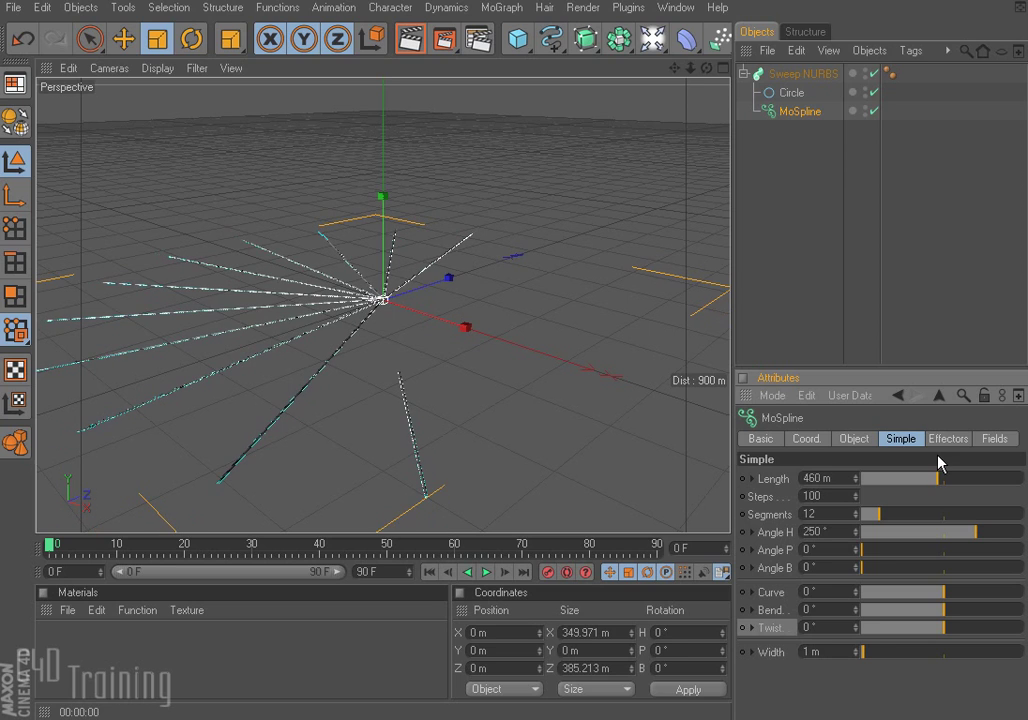
drag(855, 497, 922, 514)
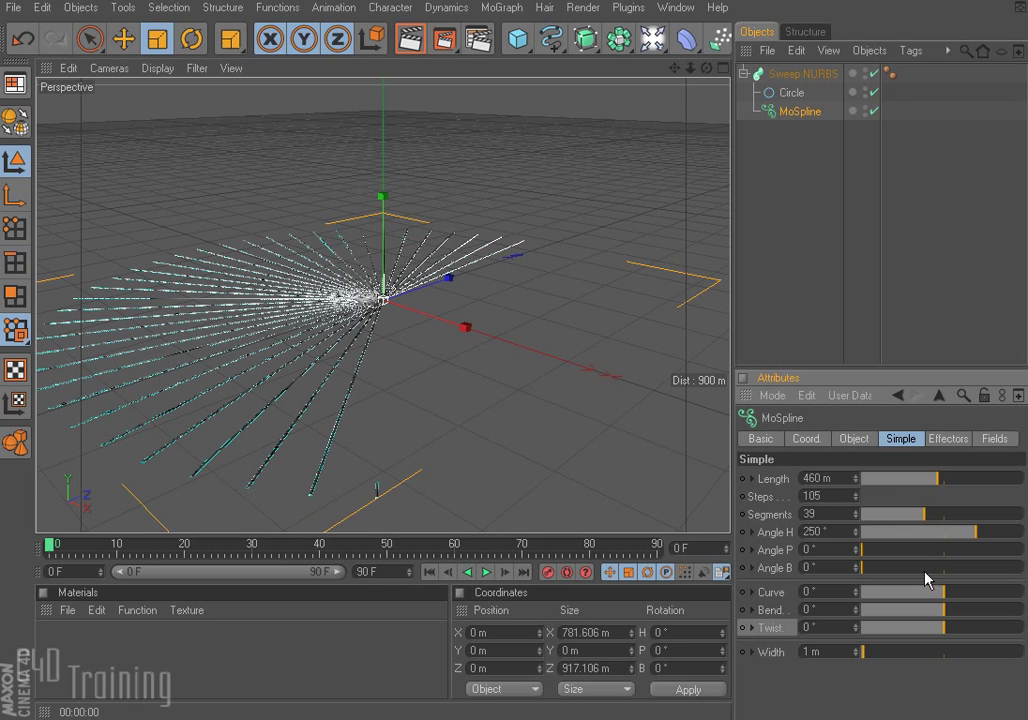
drag(861, 553, 877, 551)
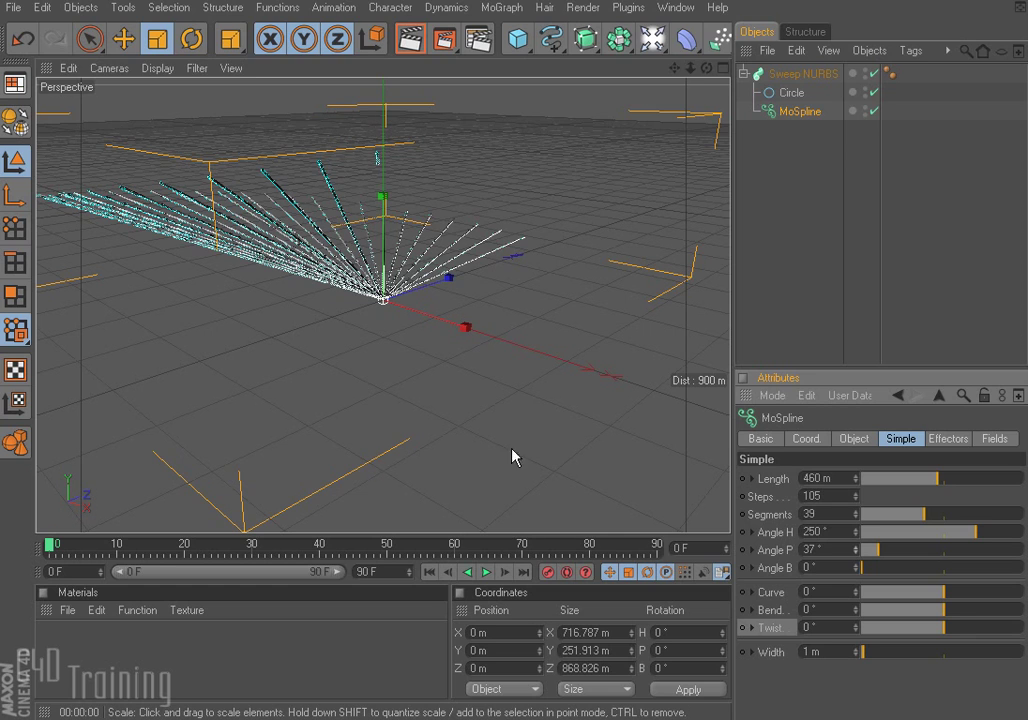
Step: Try Twist values of -360° and 280° on the MoSpline and reset Twist to 0°
mouse_move(329, 465)
alt+mouse_down()
mouse_move(333, 447)
mouse_move(220, 410)
mouse_move(528, 438)
alt+mouse_up()
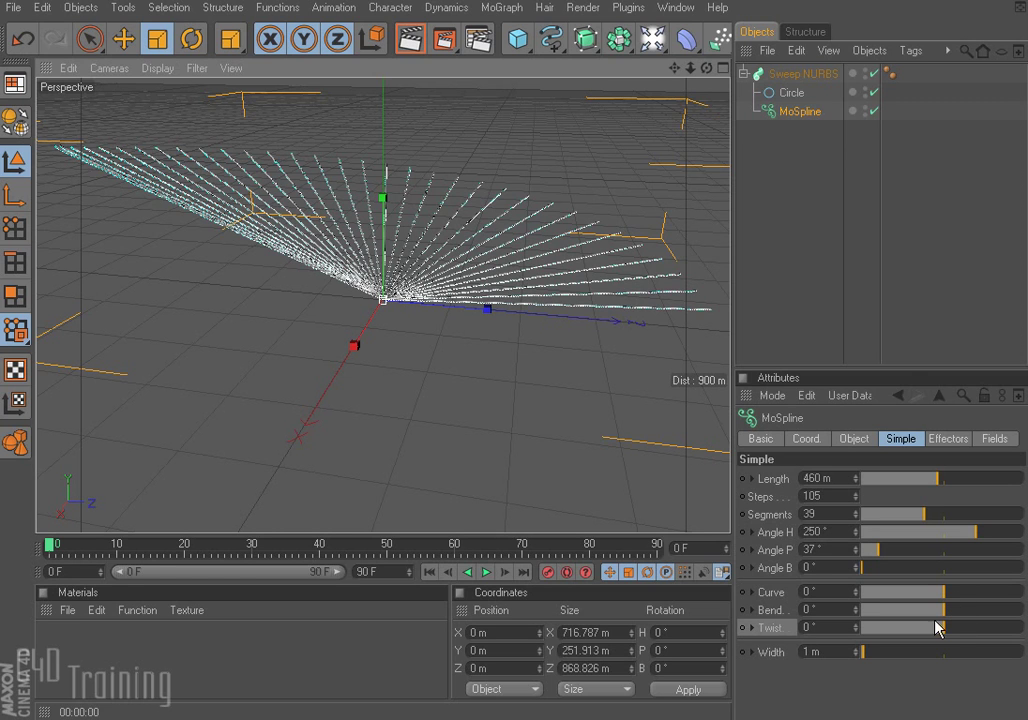
drag(941, 628, 872, 632)
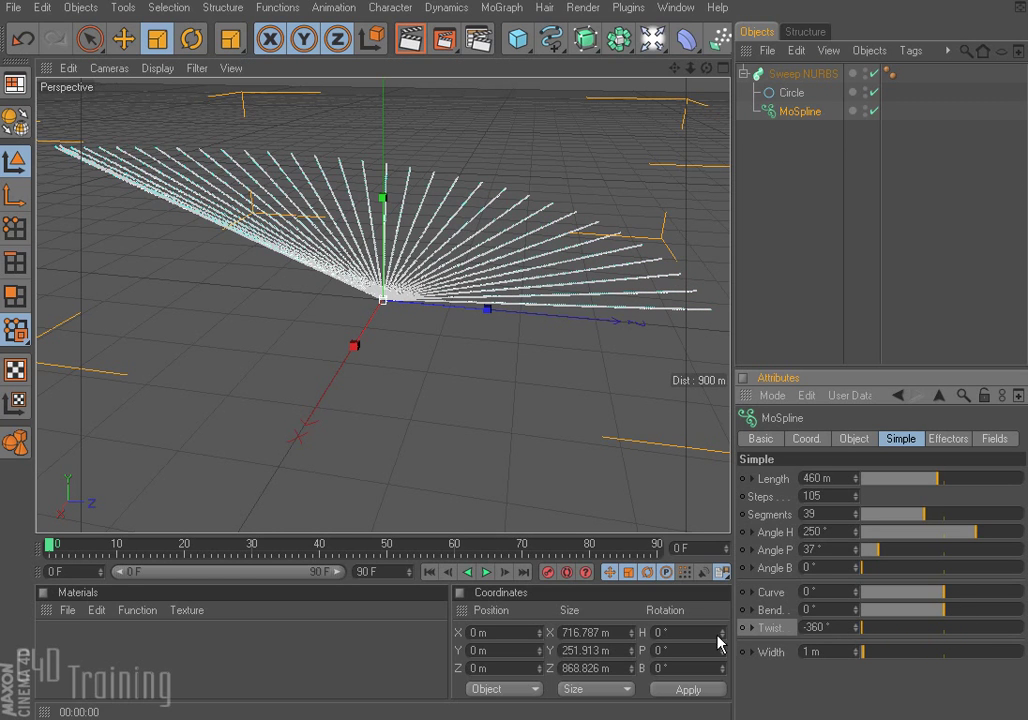
drag(949, 637, 1012, 624)
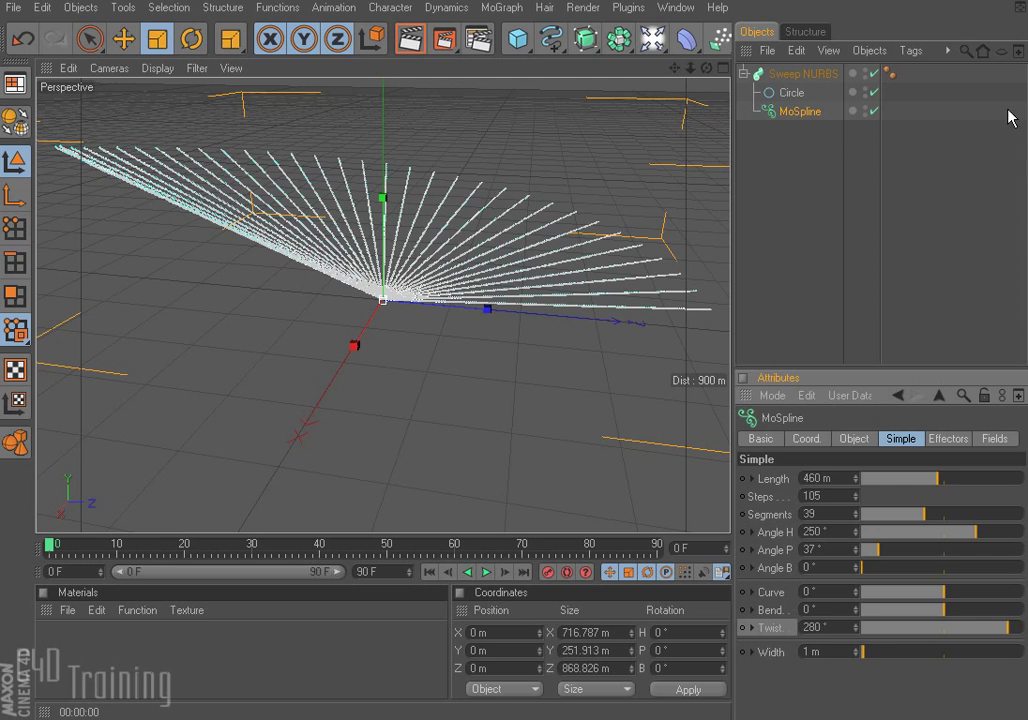
drag(851, 652, 941, 624)
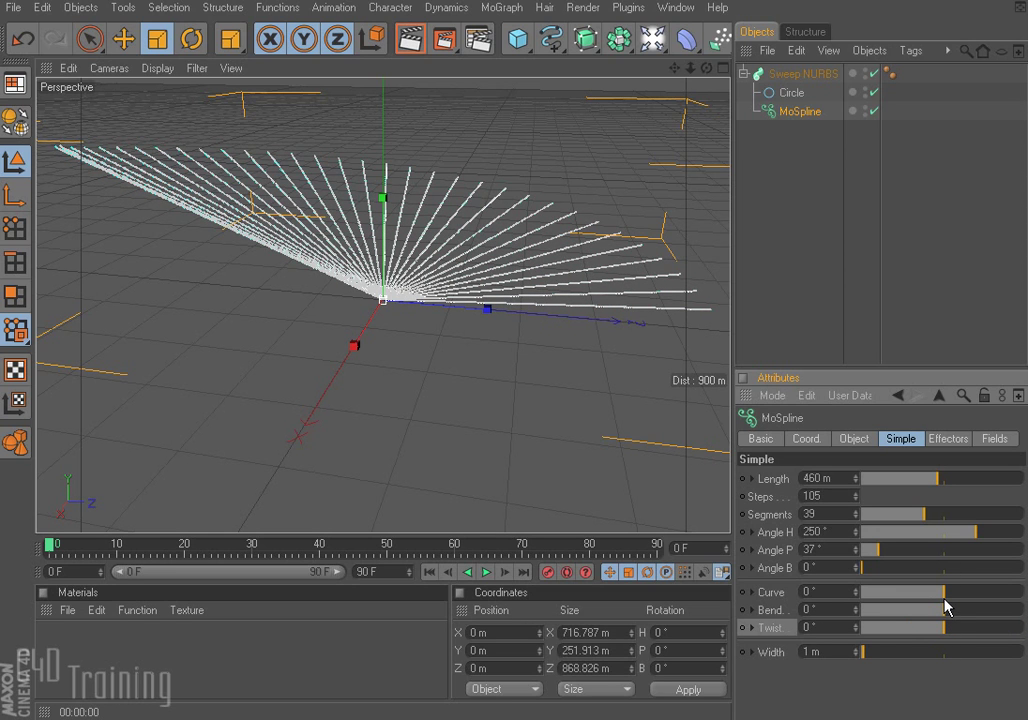
Step: Set the MoSpline's Bend to -103° and Twist to -8°, and render the active view
drag(948, 606, 920, 507)
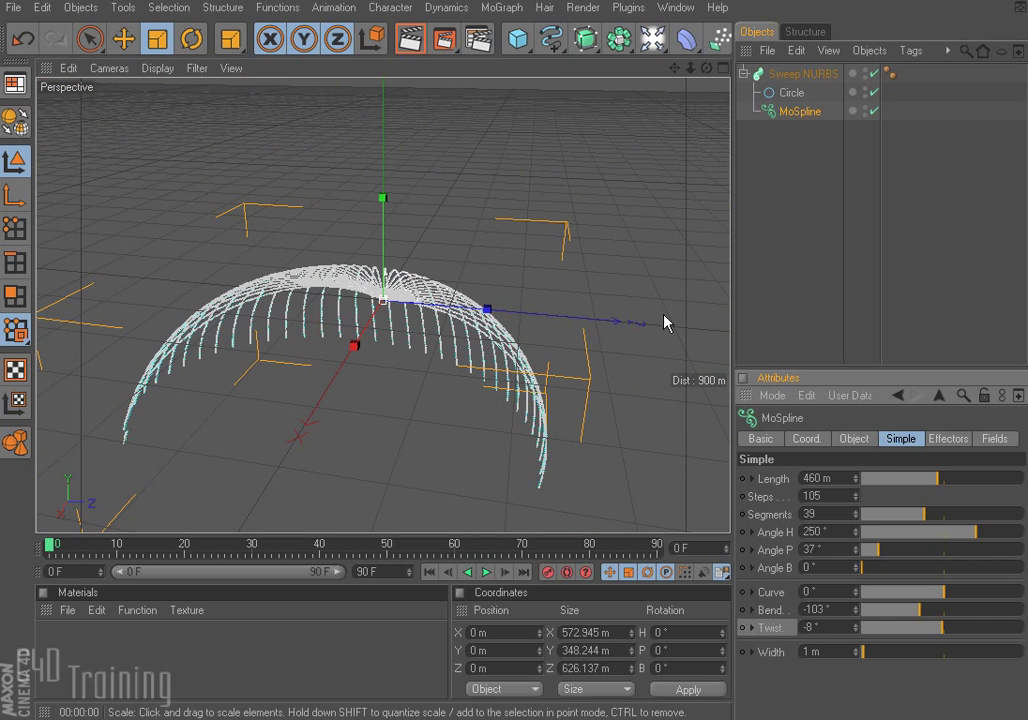
click(410, 41)
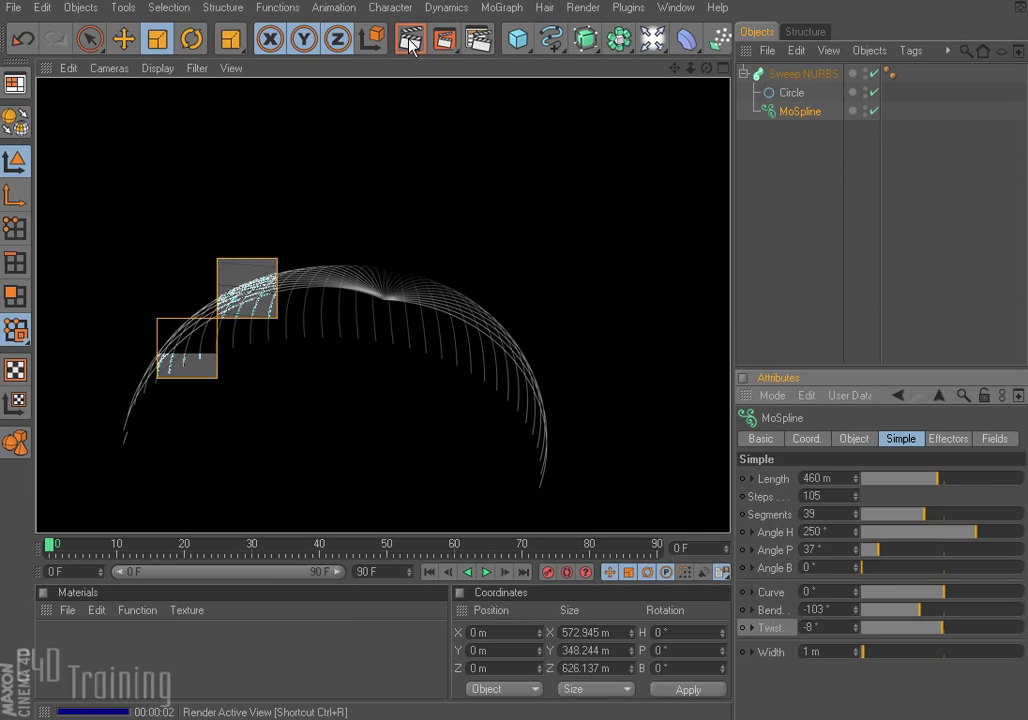
Step: Add a Turbulence object, include it in the MoSpline's Fields, and play the animation briefly
click(950, 440)
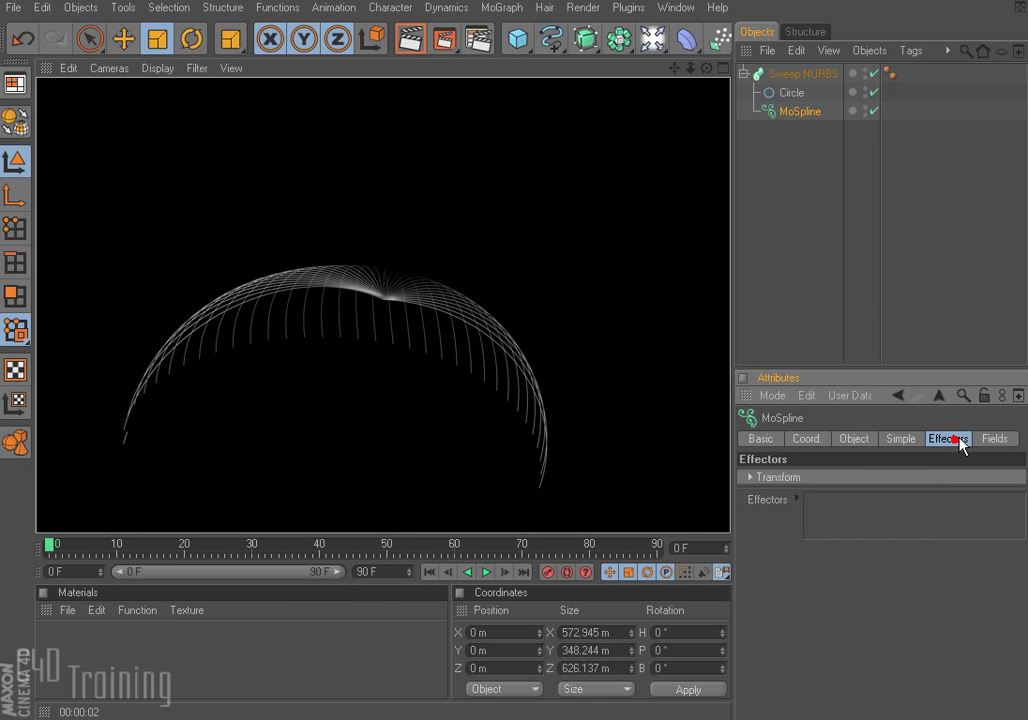
click(800, 112)
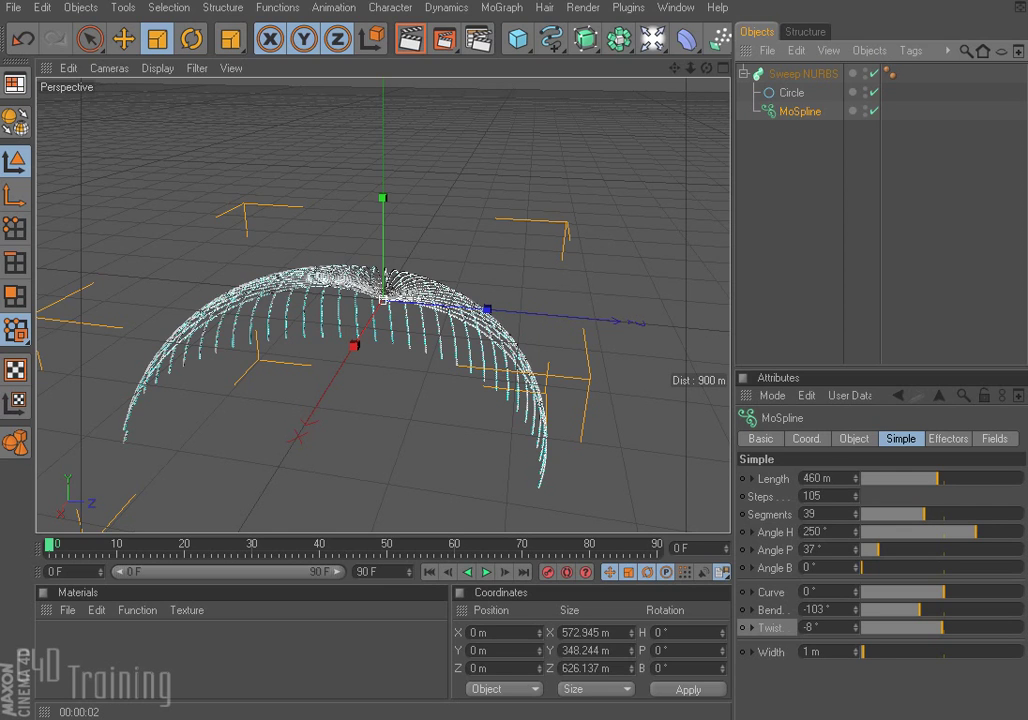
click(998, 439)
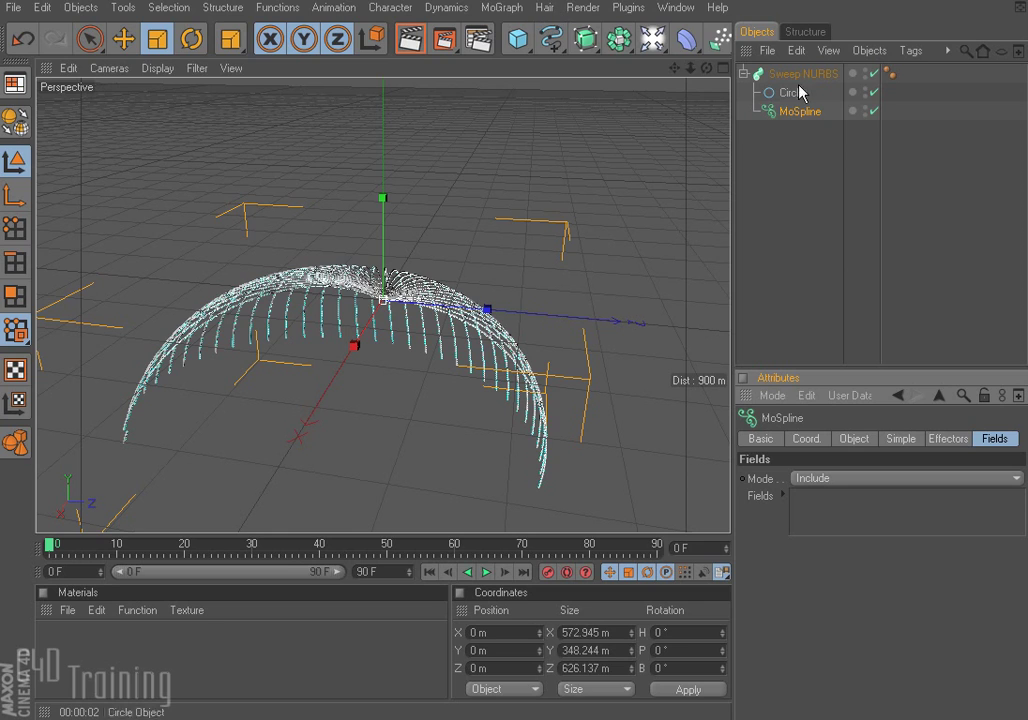
click(719, 45)
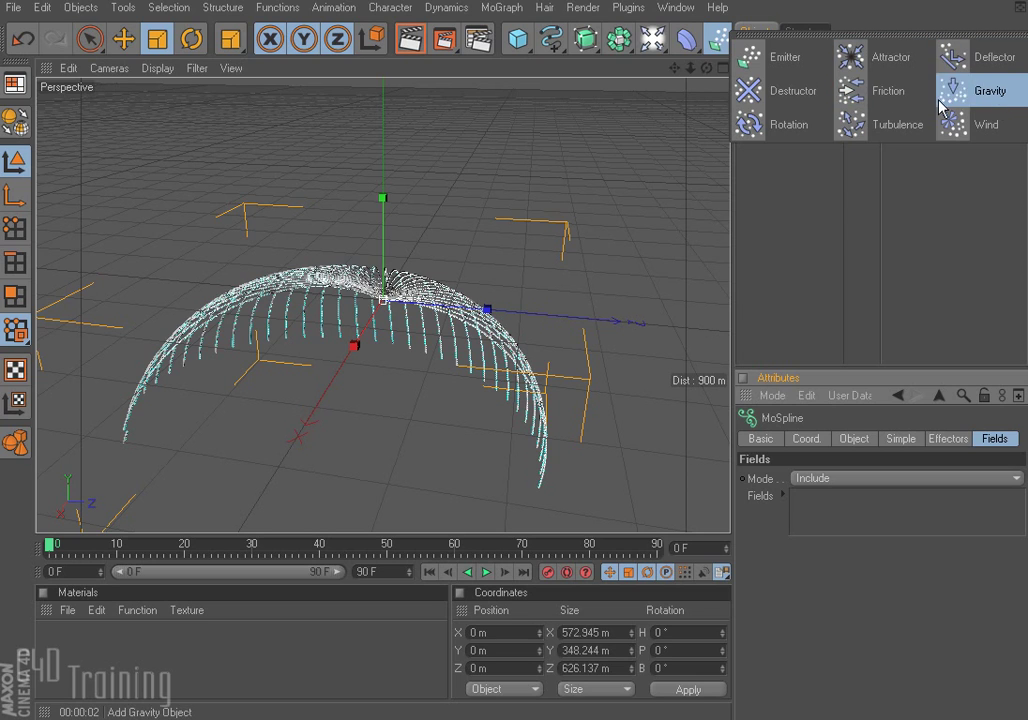
click(899, 127)
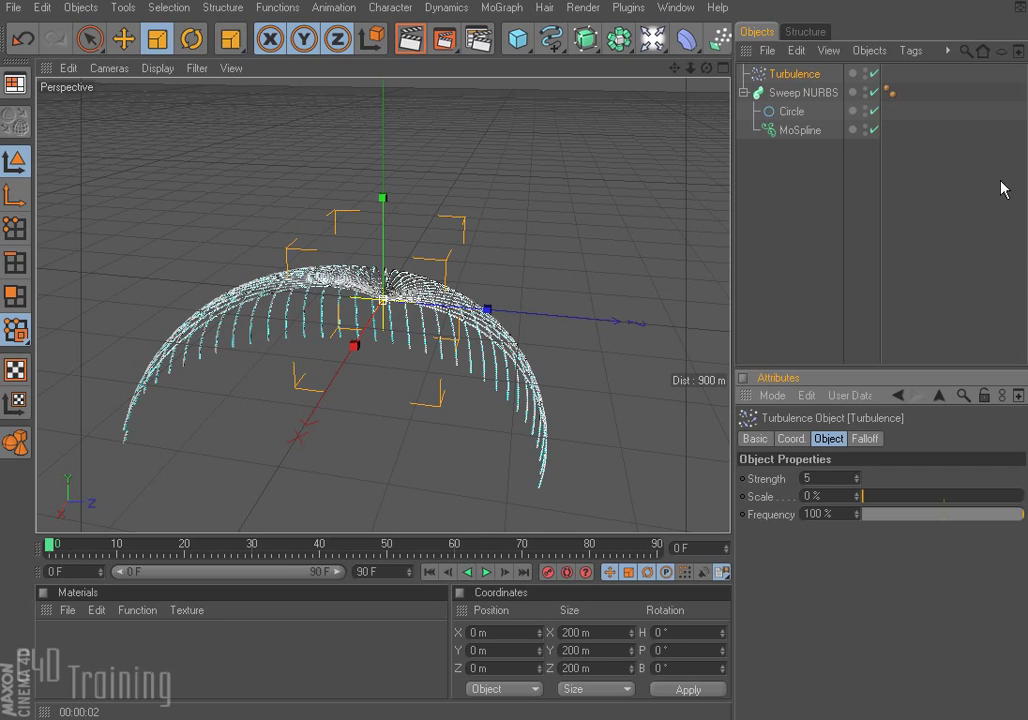
click(801, 131)
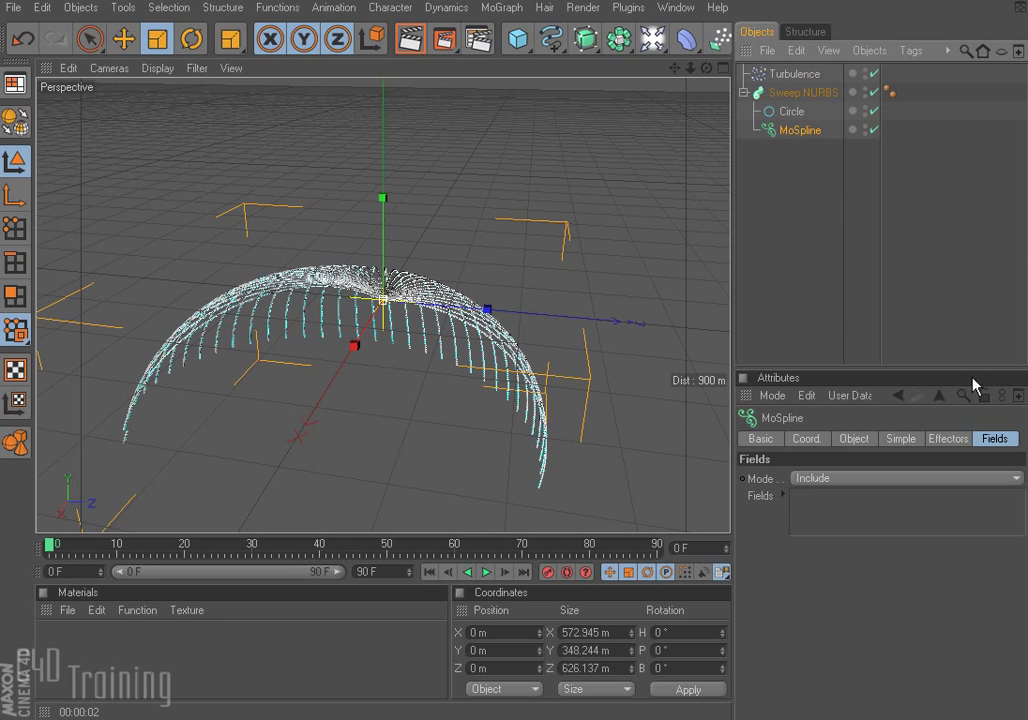
drag(795, 74, 835, 514)
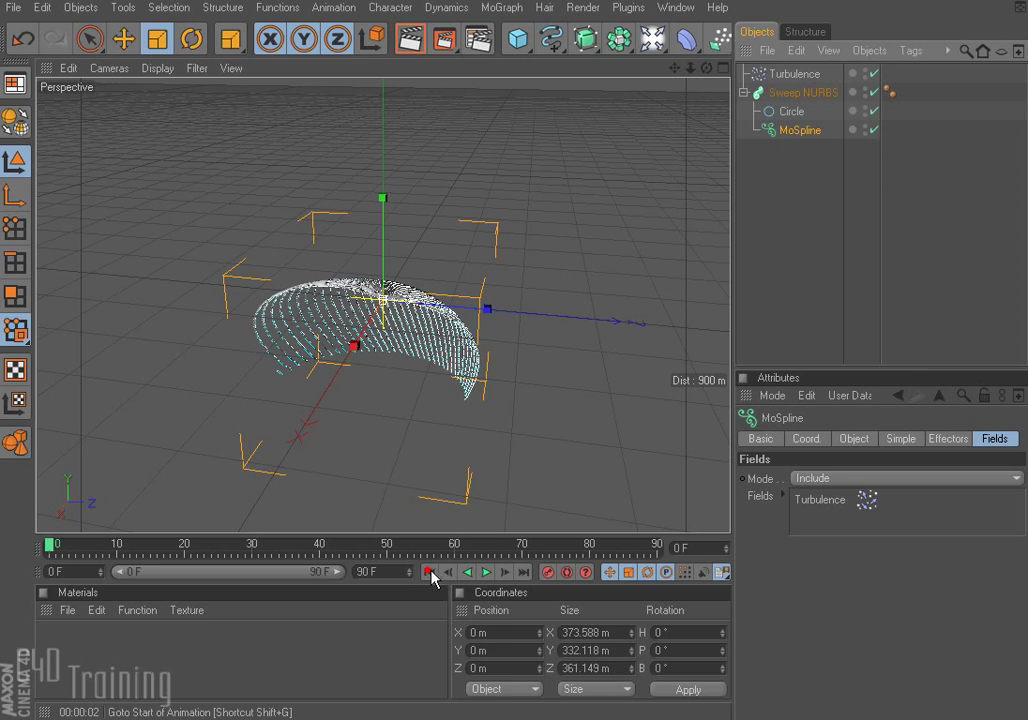
click(487, 573)
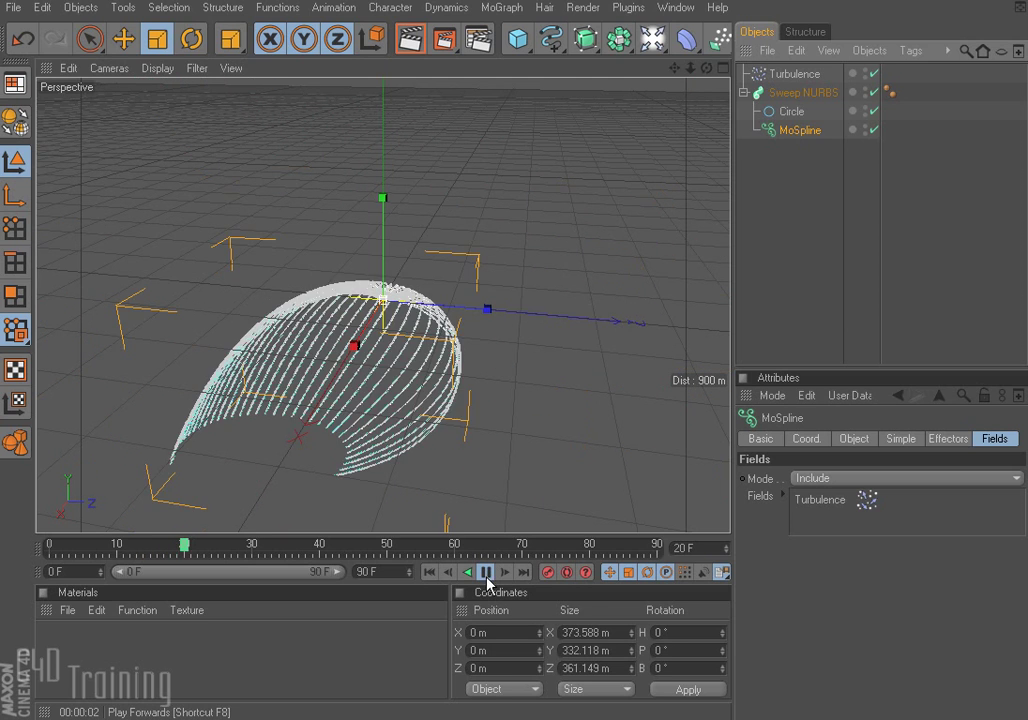
click(487, 573)
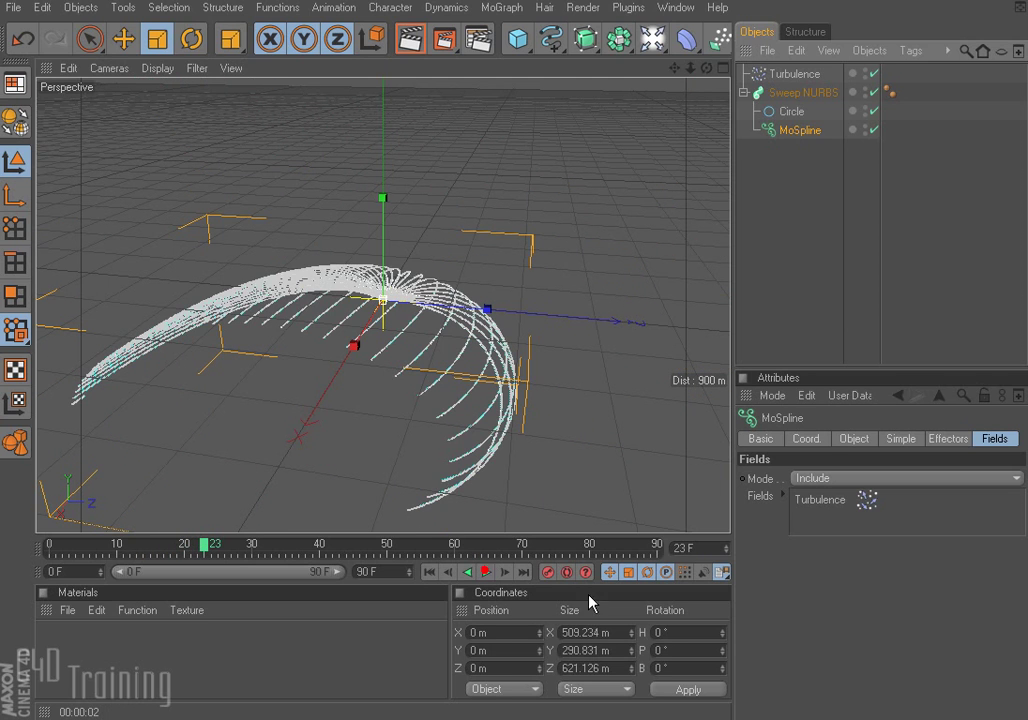
Step: Set the Turbulence object's Strength to 2 and replay the animation from the start
click(798, 74)
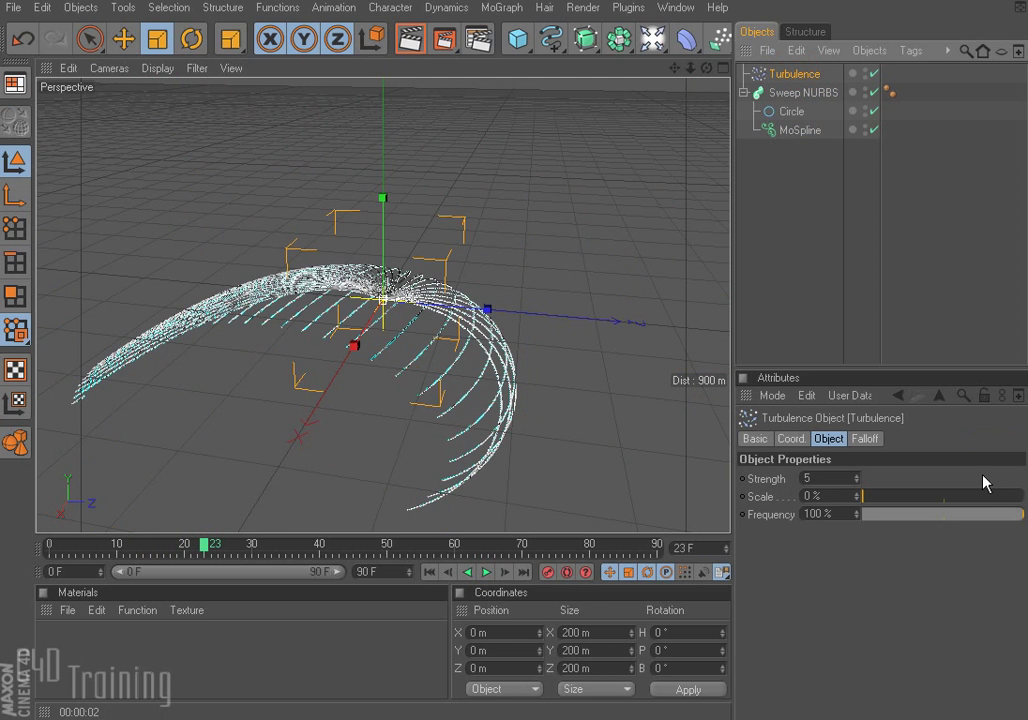
click(857, 483)
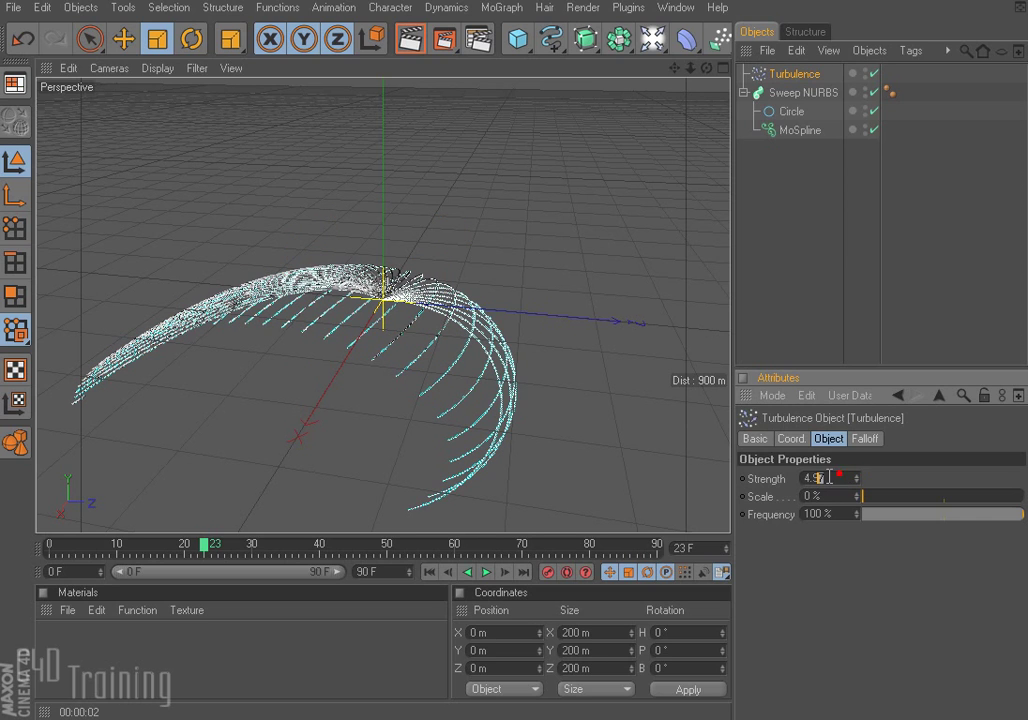
text(4)
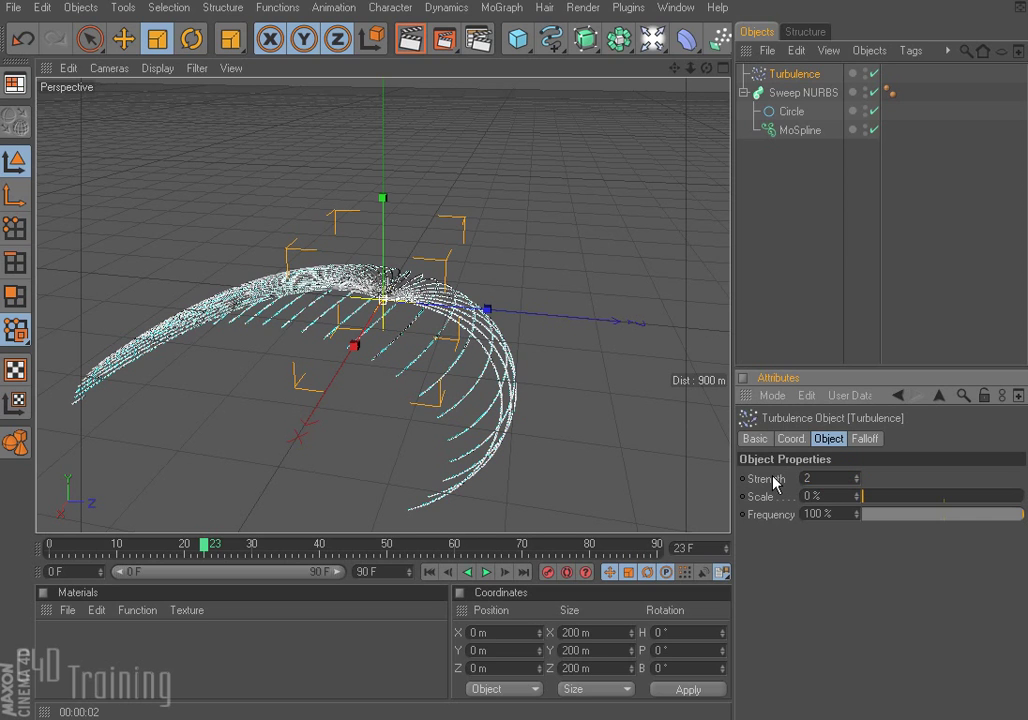
click(432, 572)
click(485, 574)
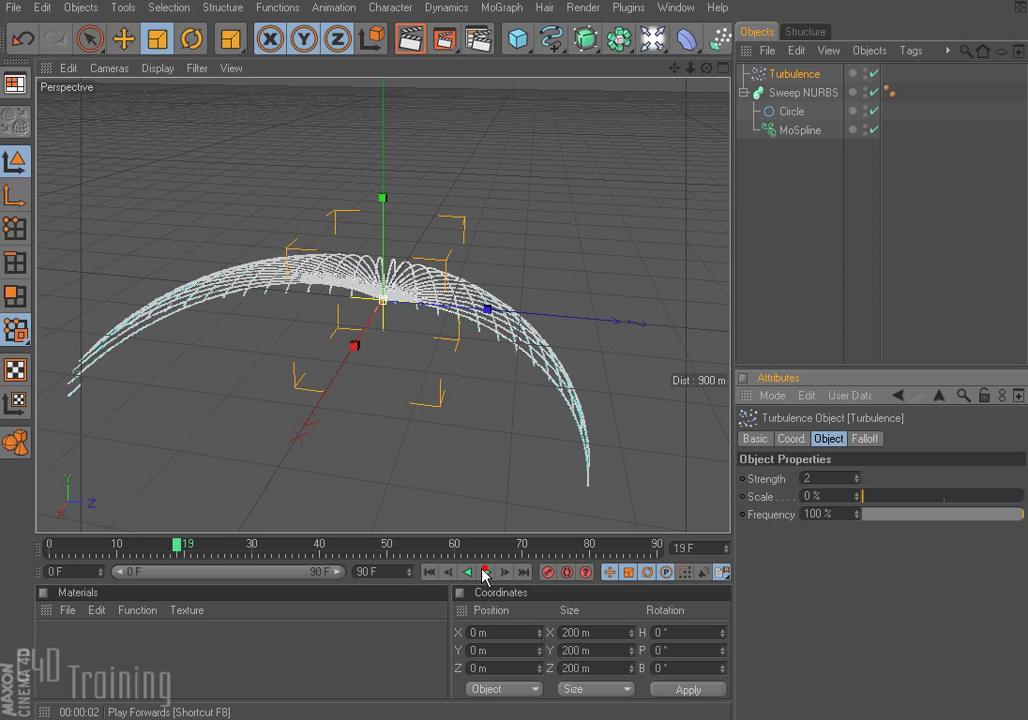
click(487, 574)
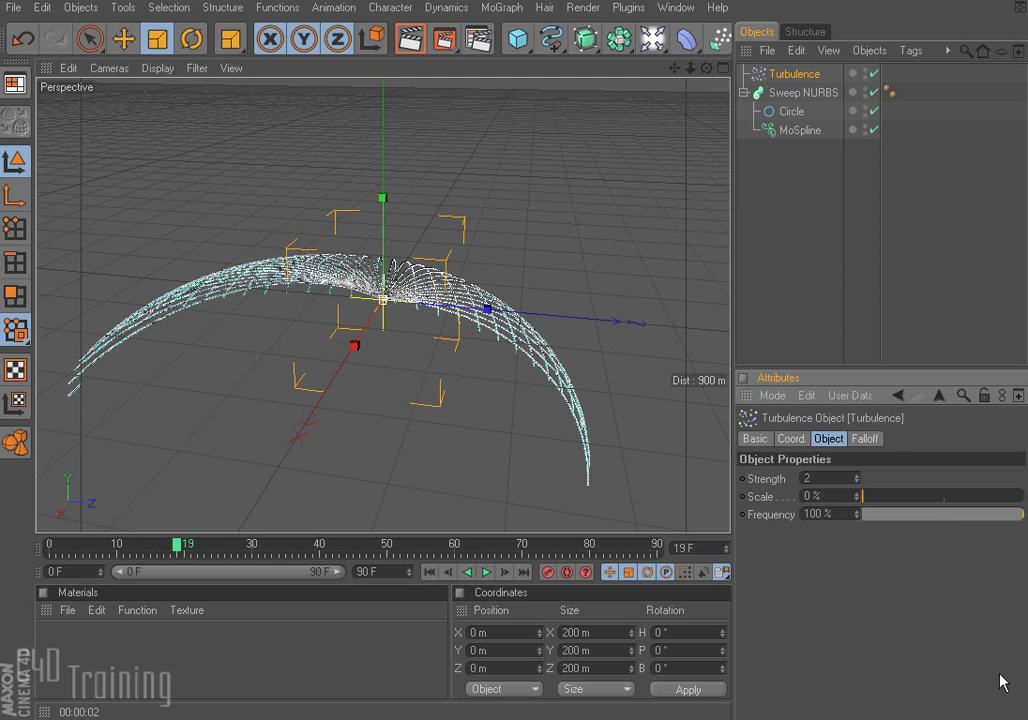
Step: Give the Turbulence object a Box falloff shape and set its Falloff to 41 % while playing the animation from the start
click(864, 440)
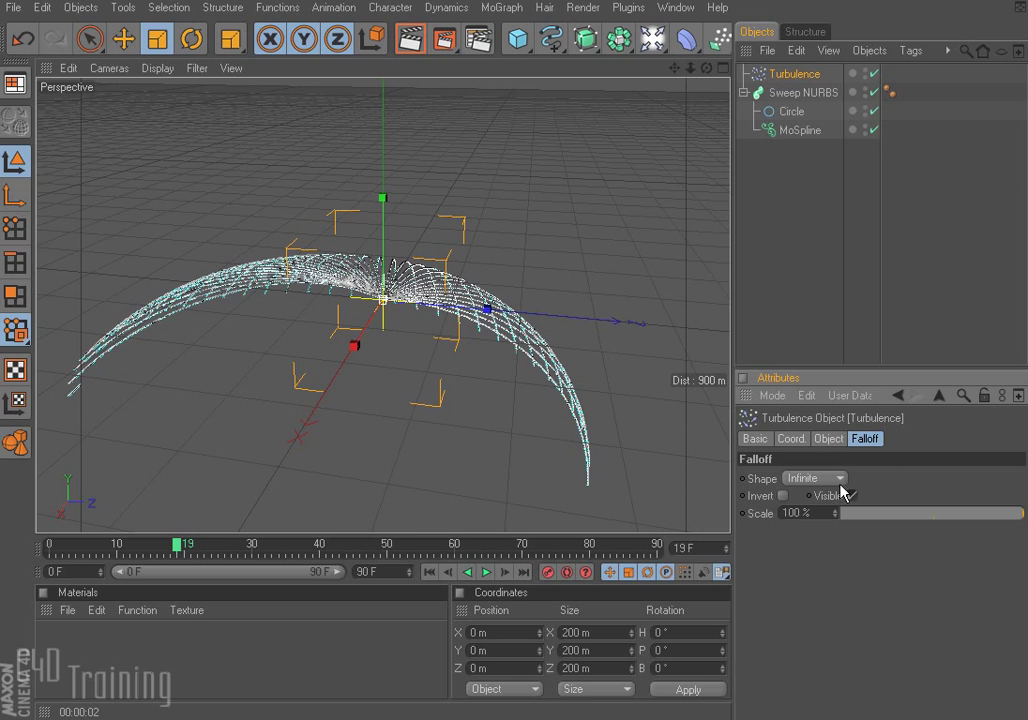
click(840, 479)
click(805, 514)
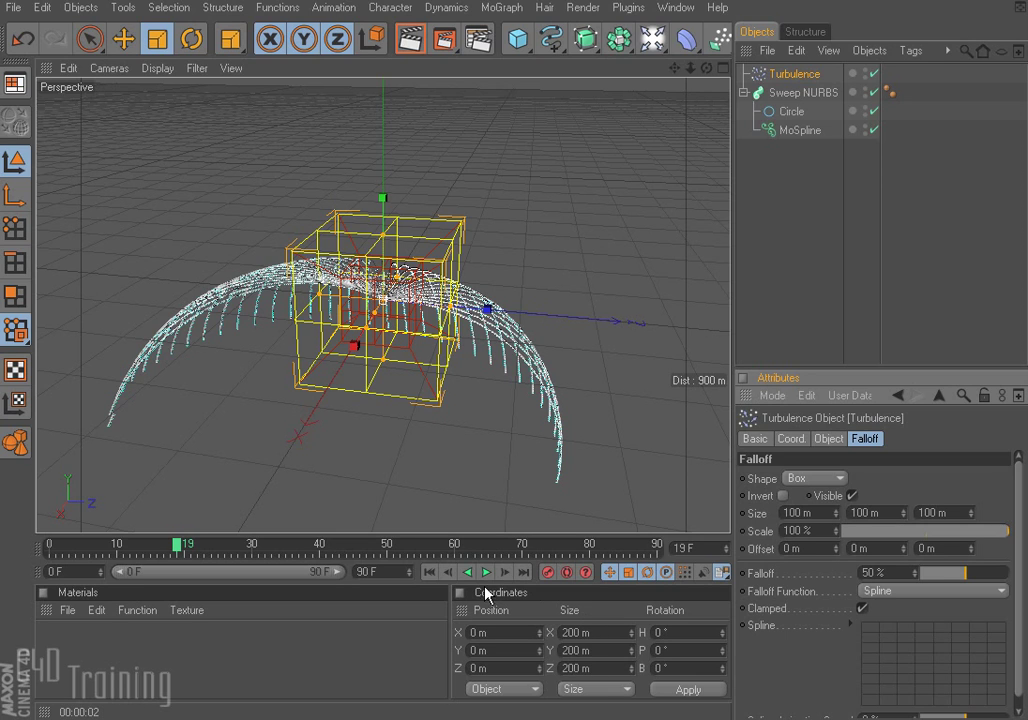
click(430, 572)
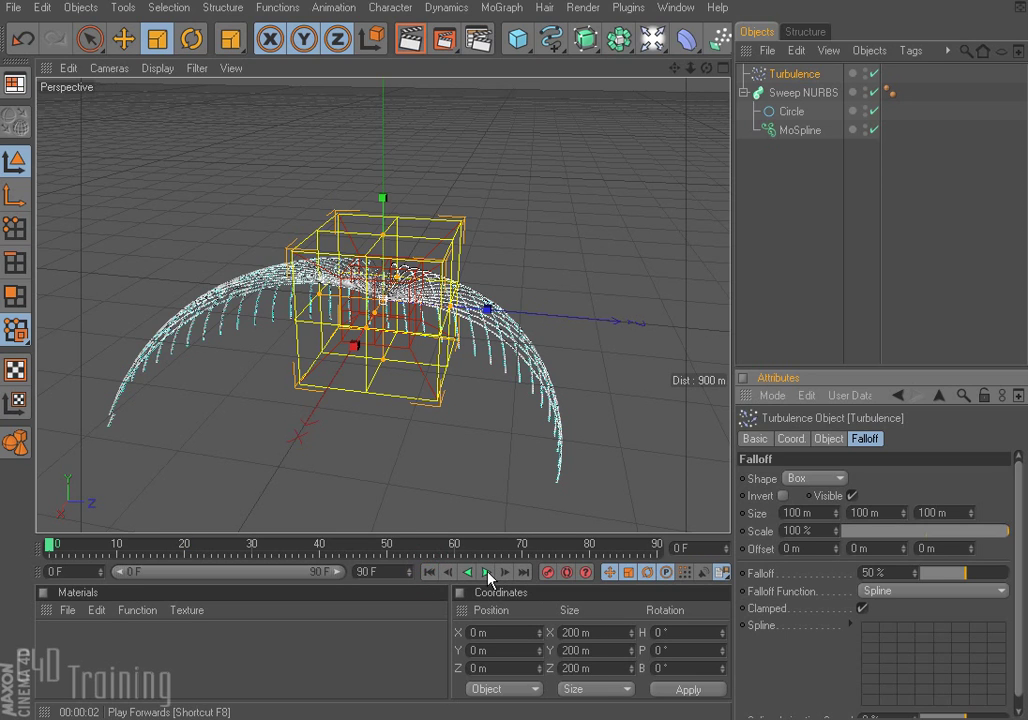
click(488, 573)
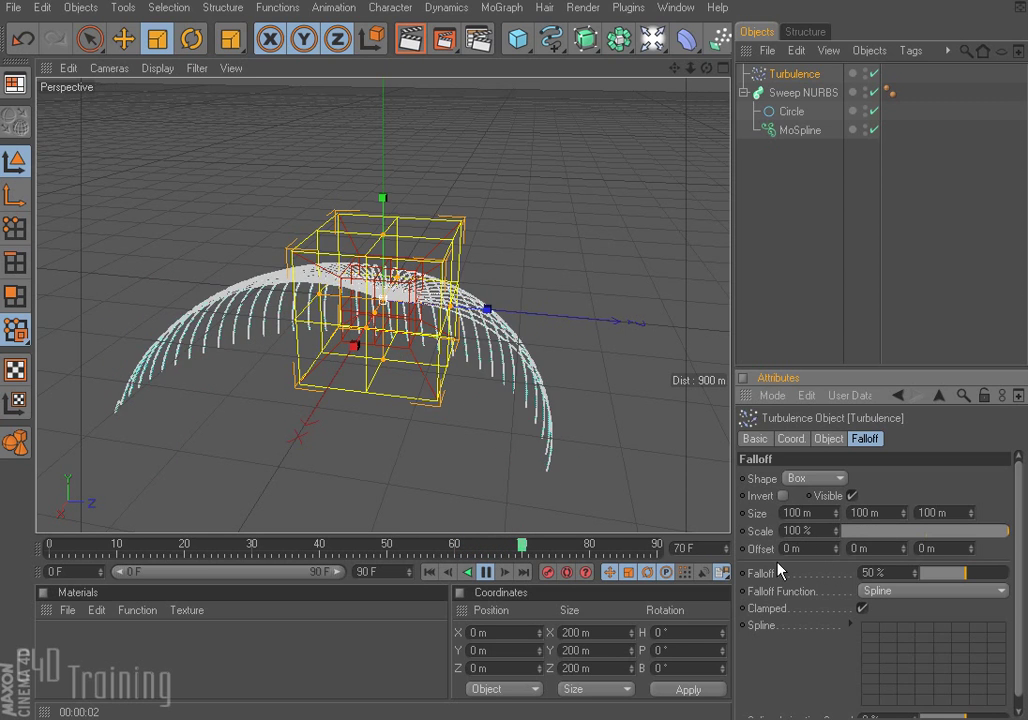
mouse_move(966, 580)
mouse_down()
mouse_move(994, 578)
mouse_move(937, 576)
mouse_move(960, 568)
mouse_up()
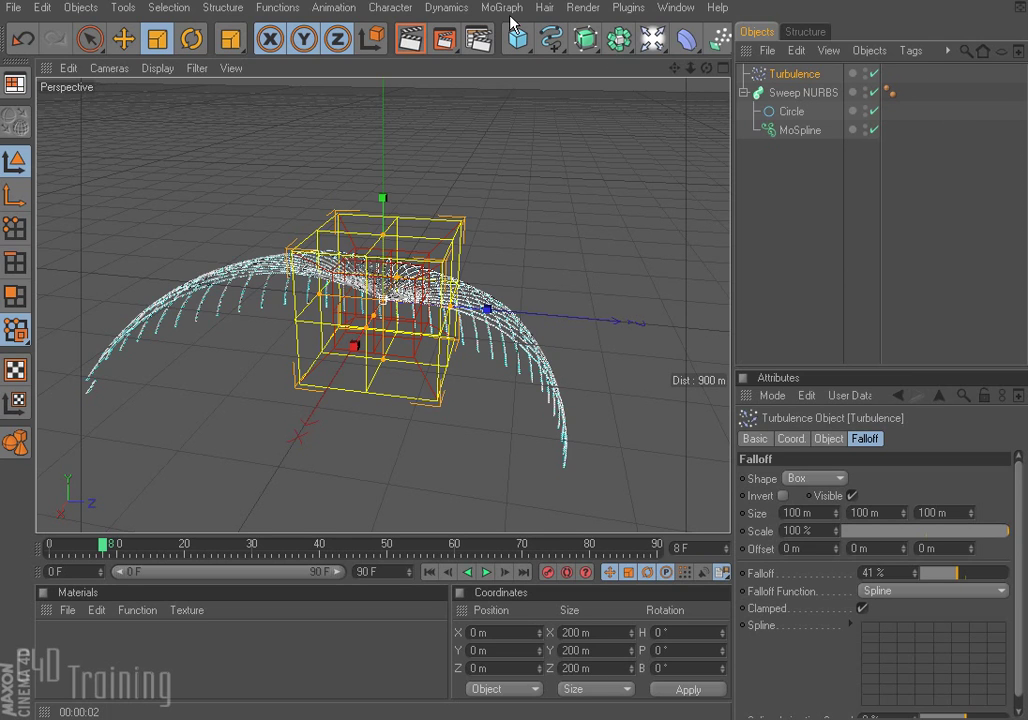
Step: Add a Wind object and set its Wind Speed to 2
click(718, 38)
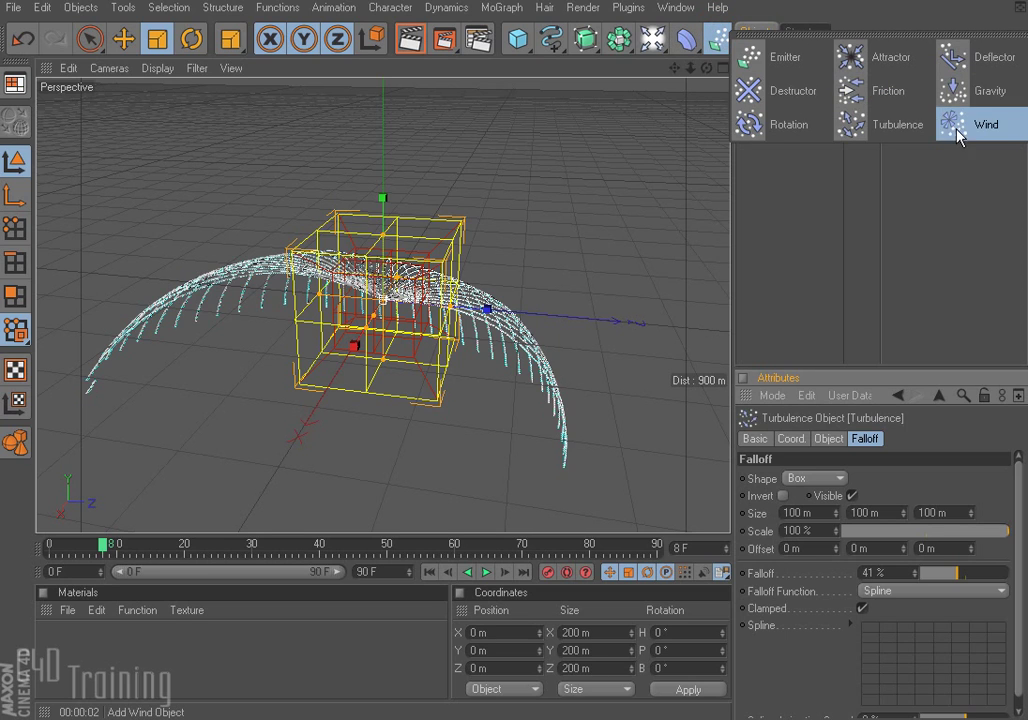
click(1000, 125)
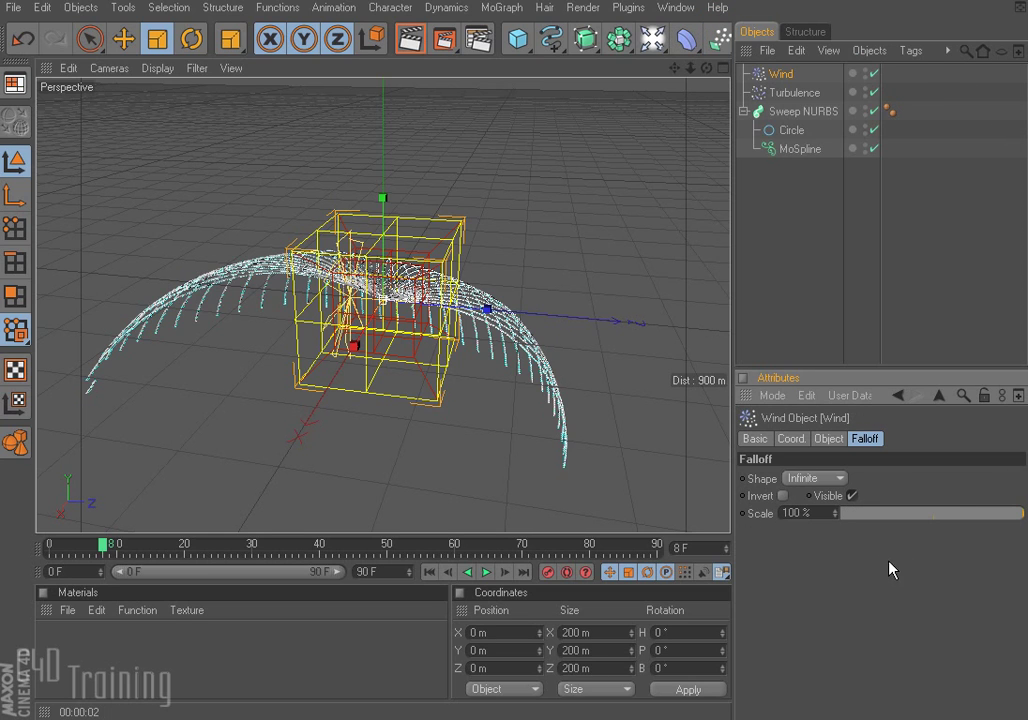
click(829, 439)
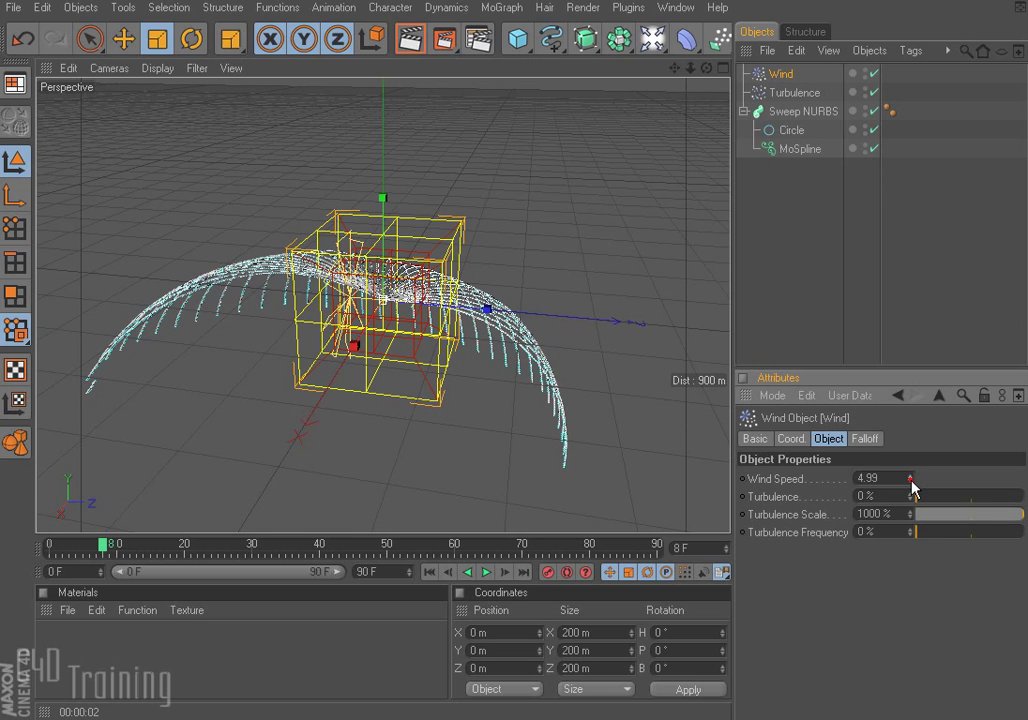
drag(911, 485, 907, 484)
text(2)
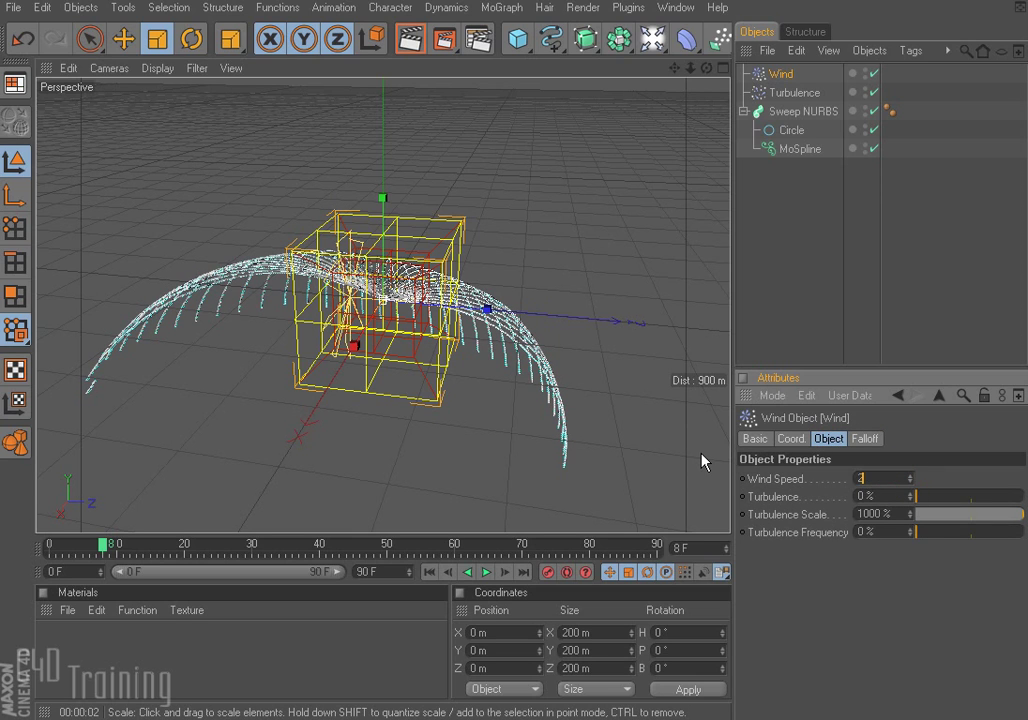
Step: Include the Wind object in the MoSpline's Fields and play the animation from the start
click(800, 149)
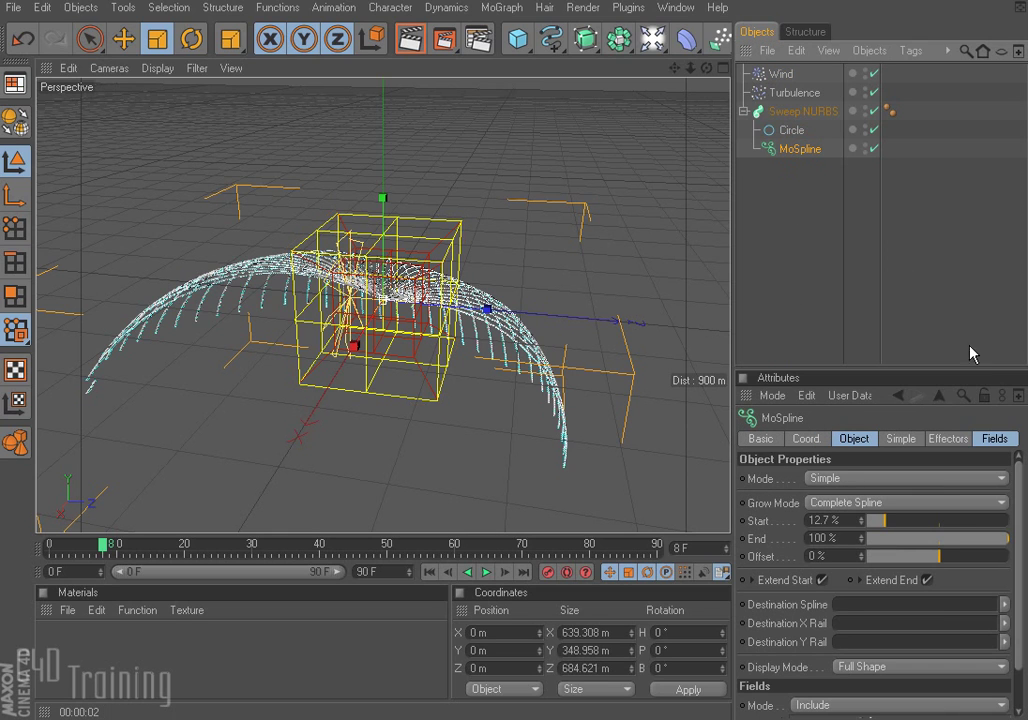
click(996, 439)
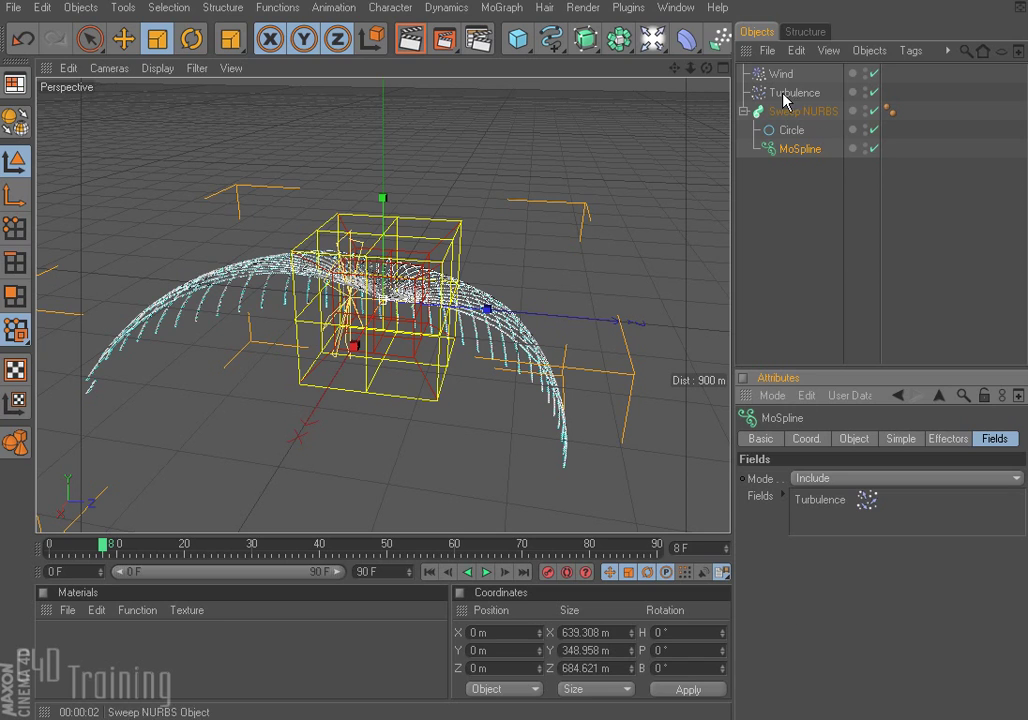
drag(786, 80, 824, 520)
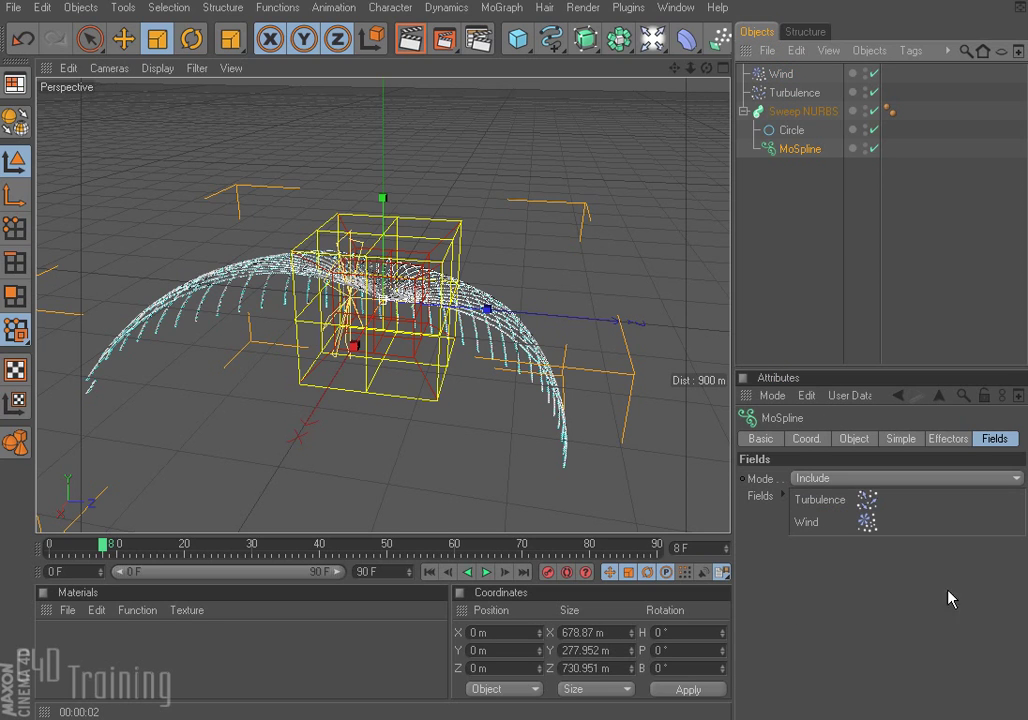
click(429, 572)
click(486, 572)
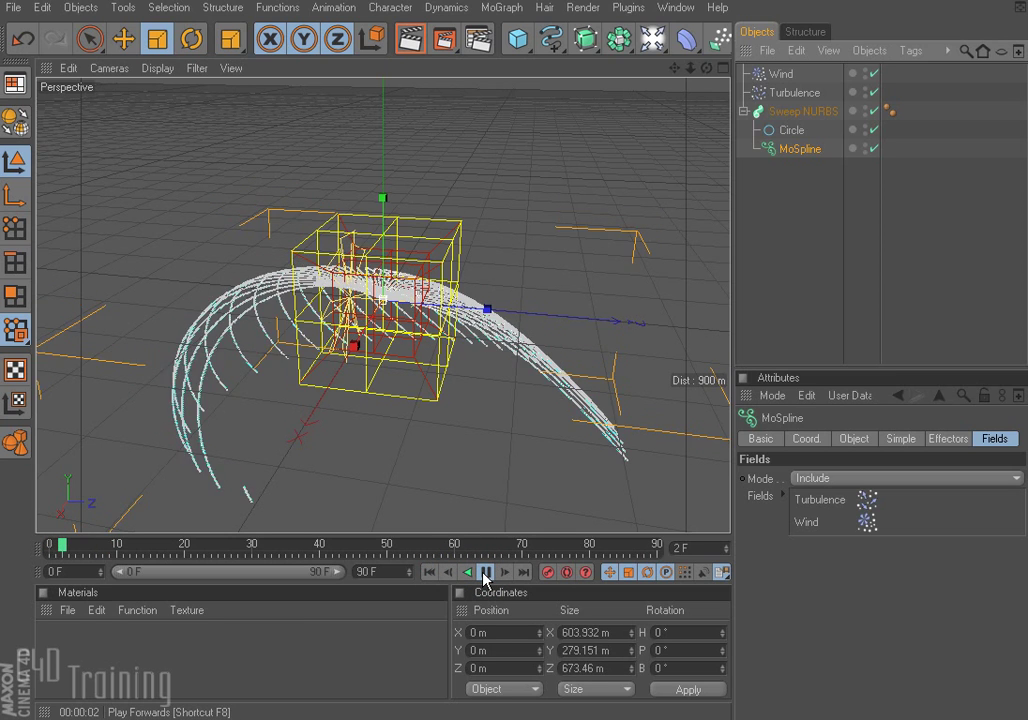
click(487, 574)
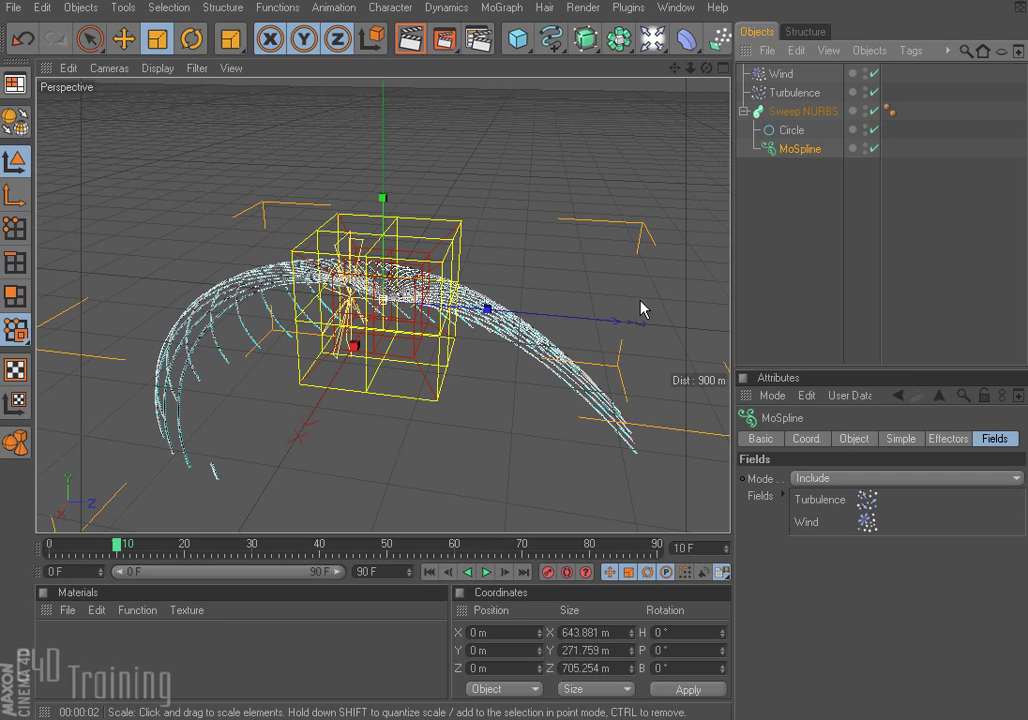
Step: Move the Wind object along Z to about -477 m and replay the animation from the start
click(783, 74)
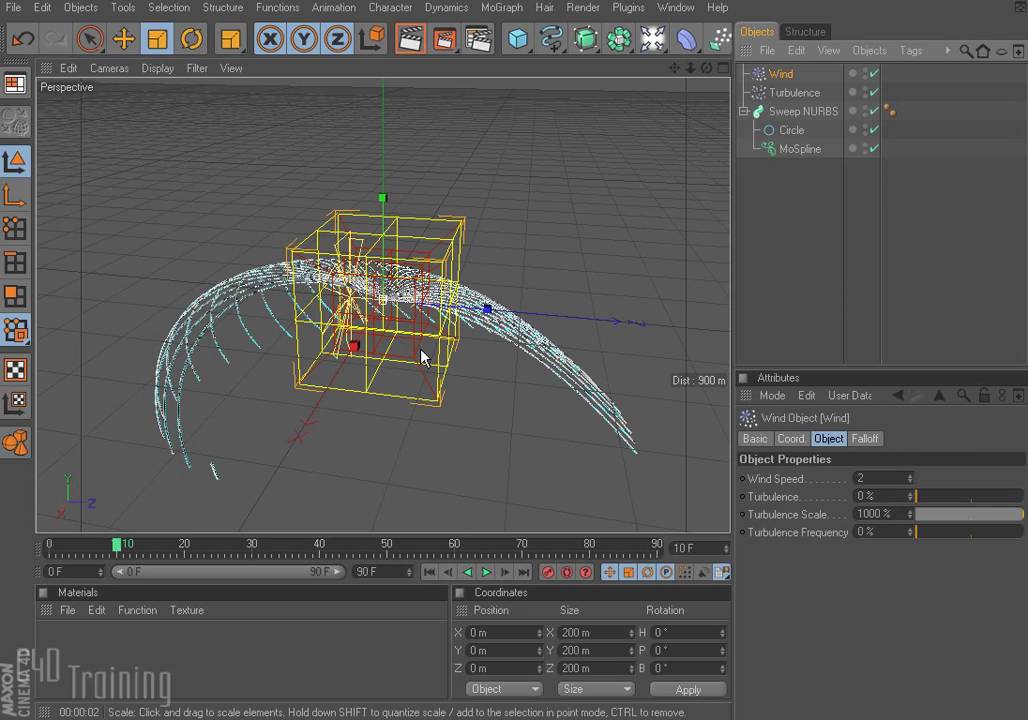
key(e)
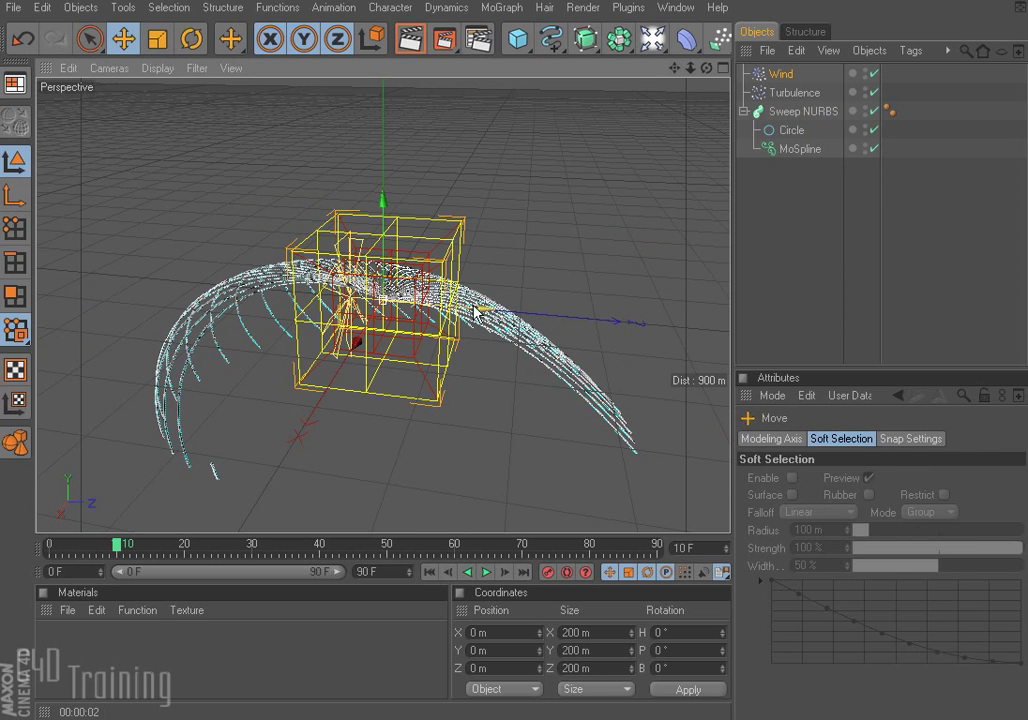
drag(479, 310, 180, 288)
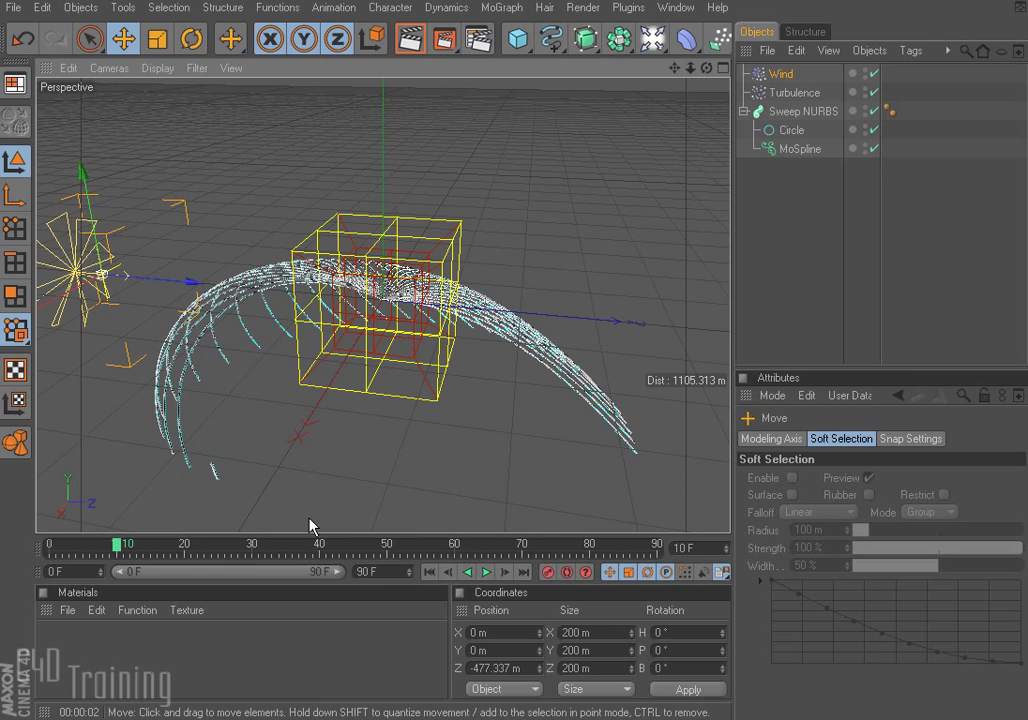
click(429, 572)
click(487, 573)
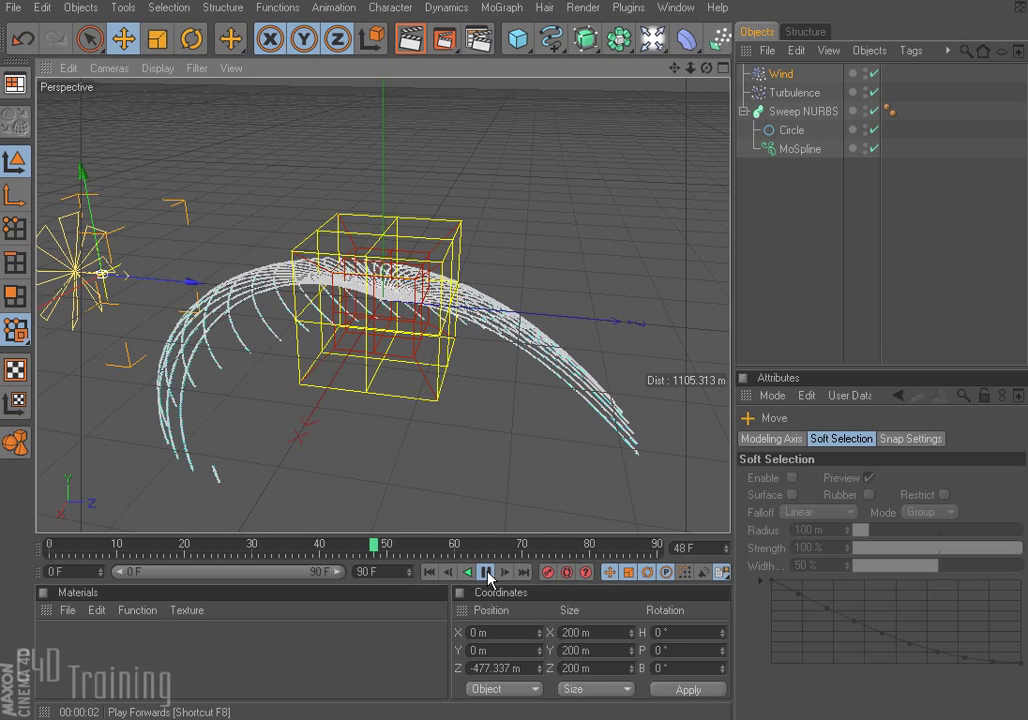
click(487, 572)
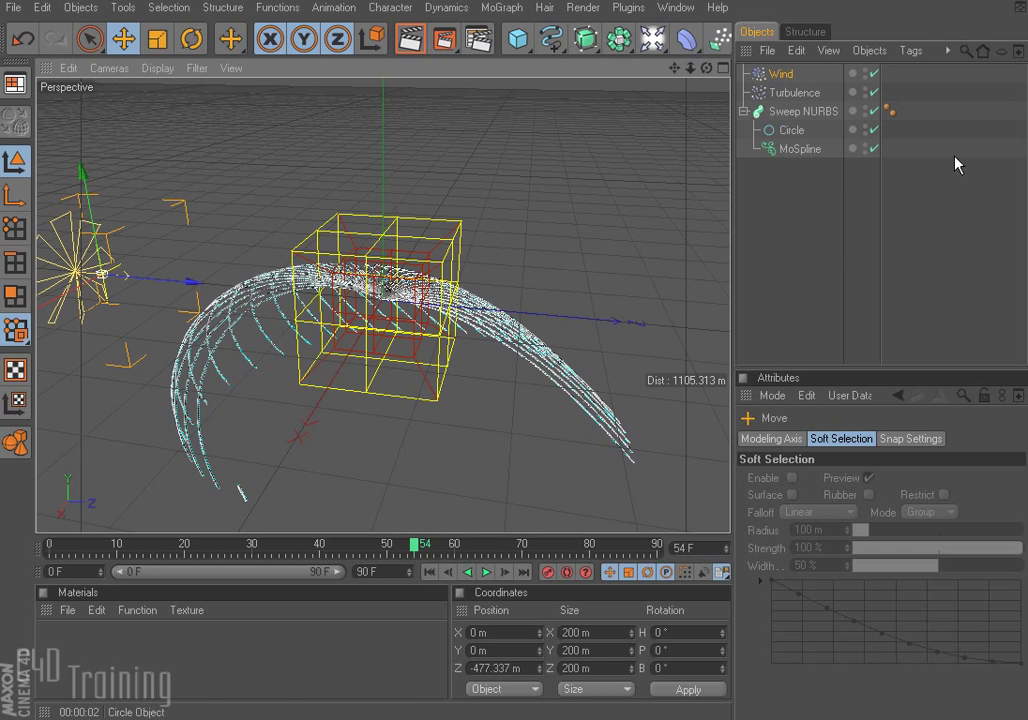
Step: Add a Gravity object to the scene and include it in the MoSpline's Fields
drag(716, 40, 975, 95)
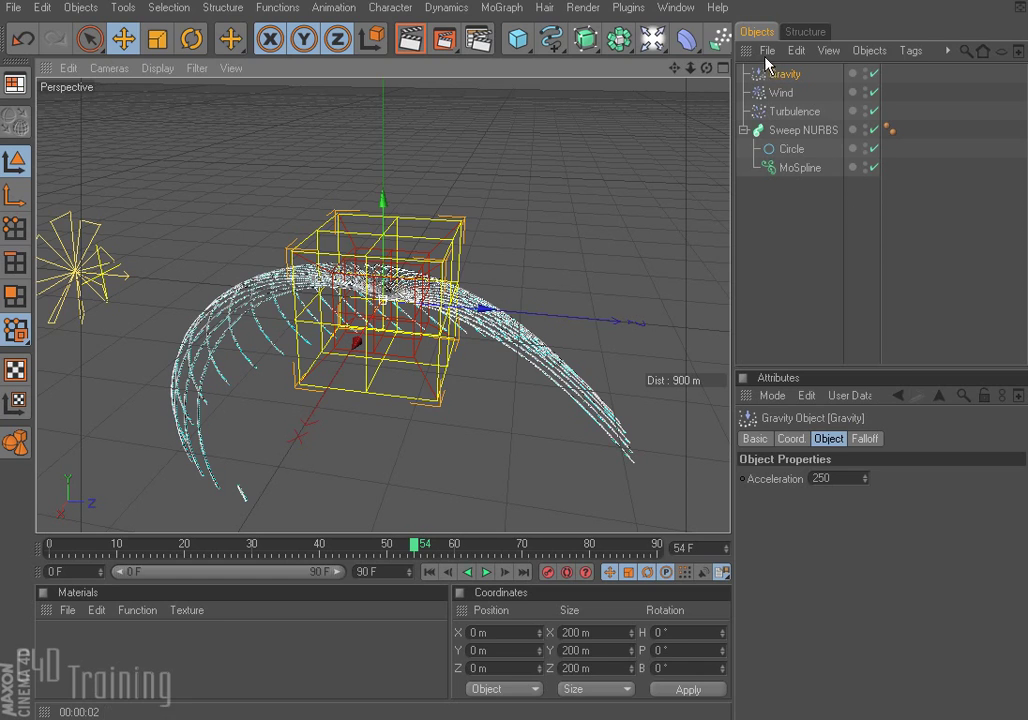
click(804, 169)
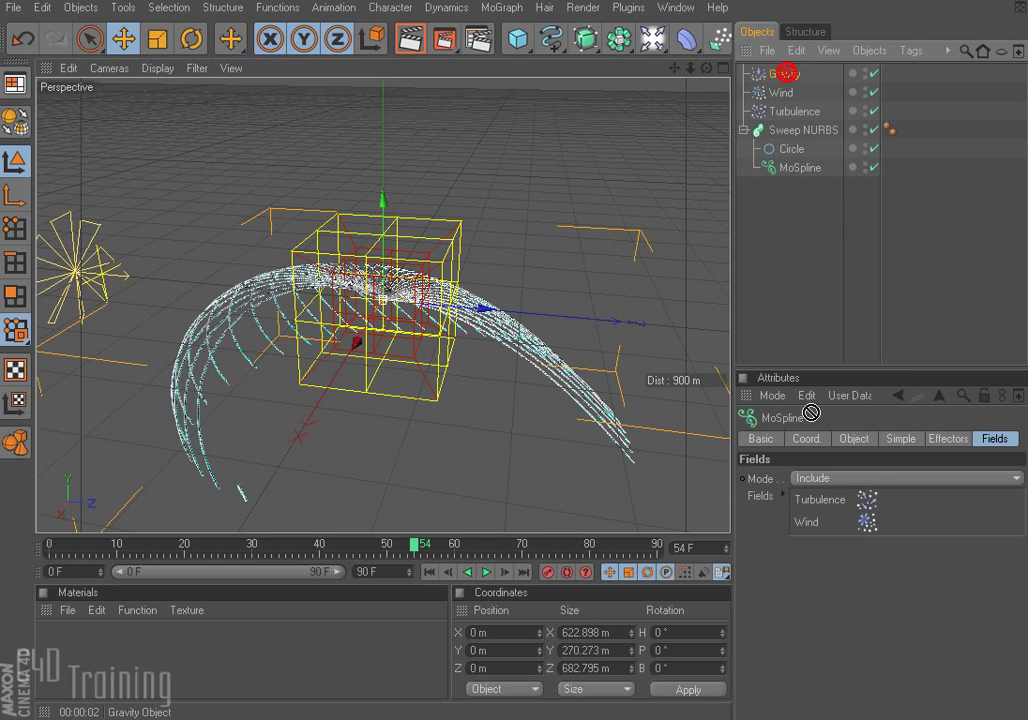
drag(829, 494, 831, 499)
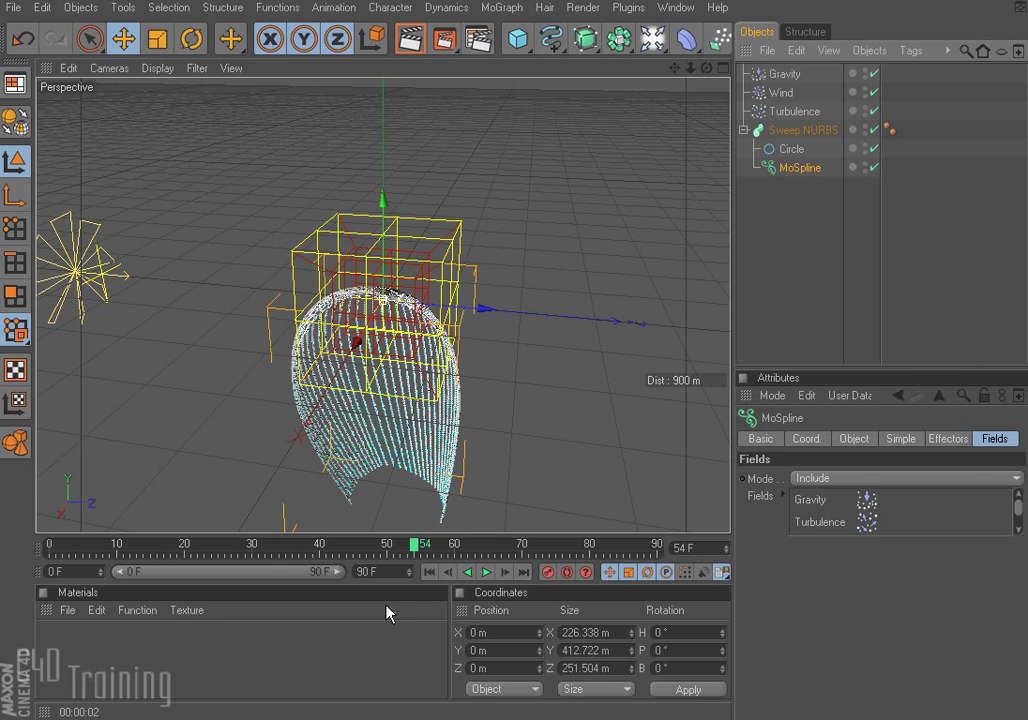
Step: Play the animation from the start to preview the gravity effect, stopping at about frame 19
click(429, 573)
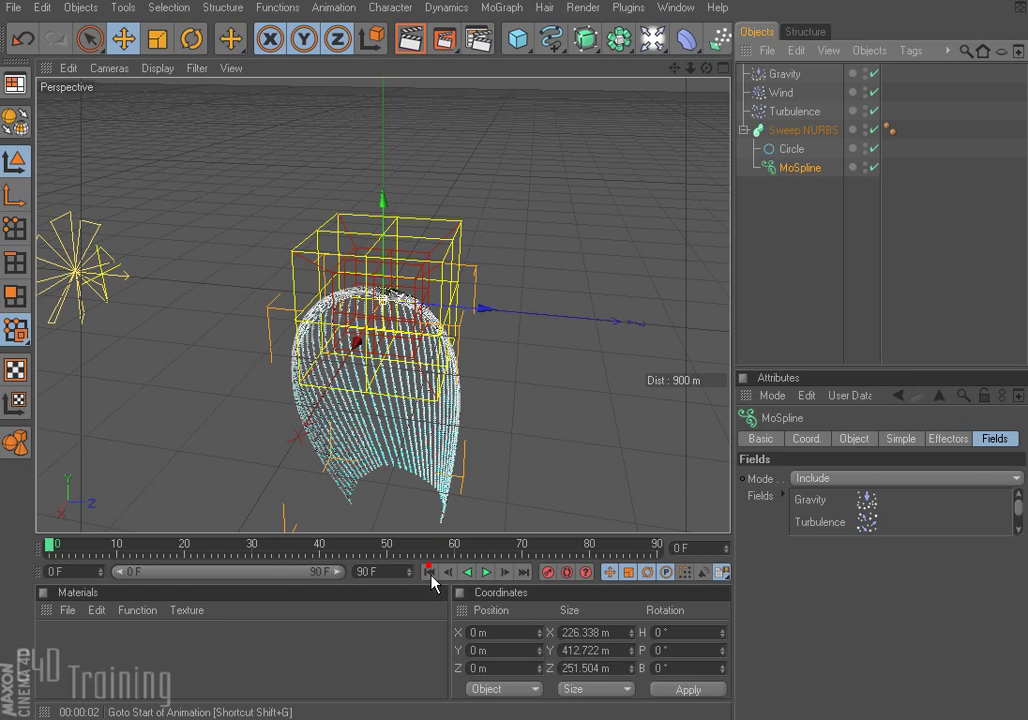
click(486, 572)
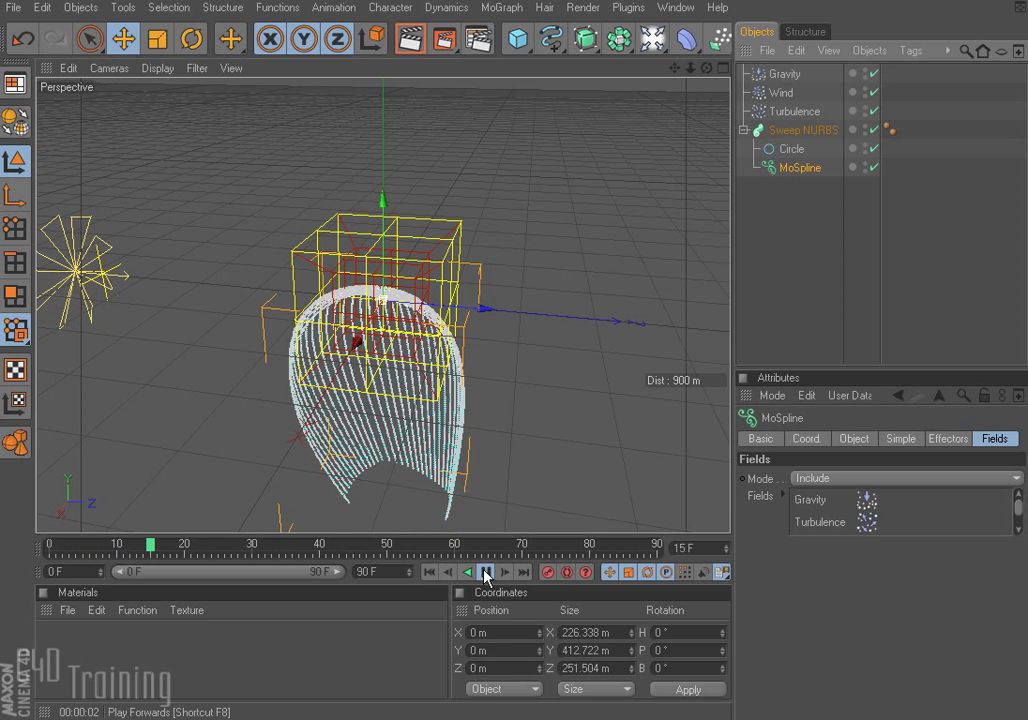
click(486, 573)
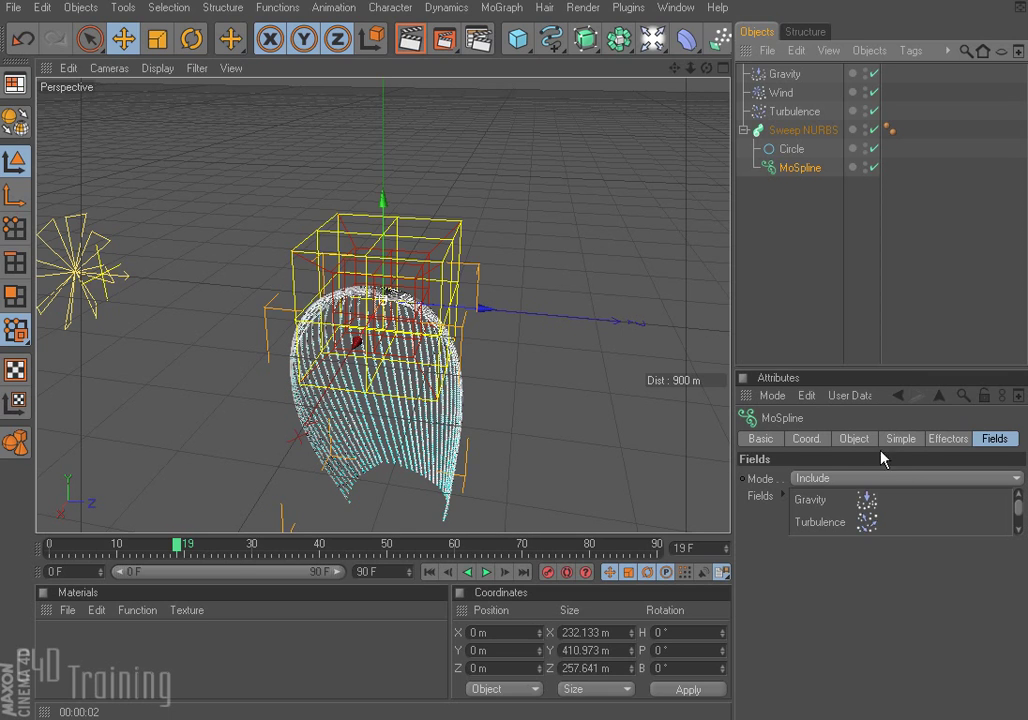
Step: Add a Random Effector to the MoSpline's Effectors and render the view
click(947, 438)
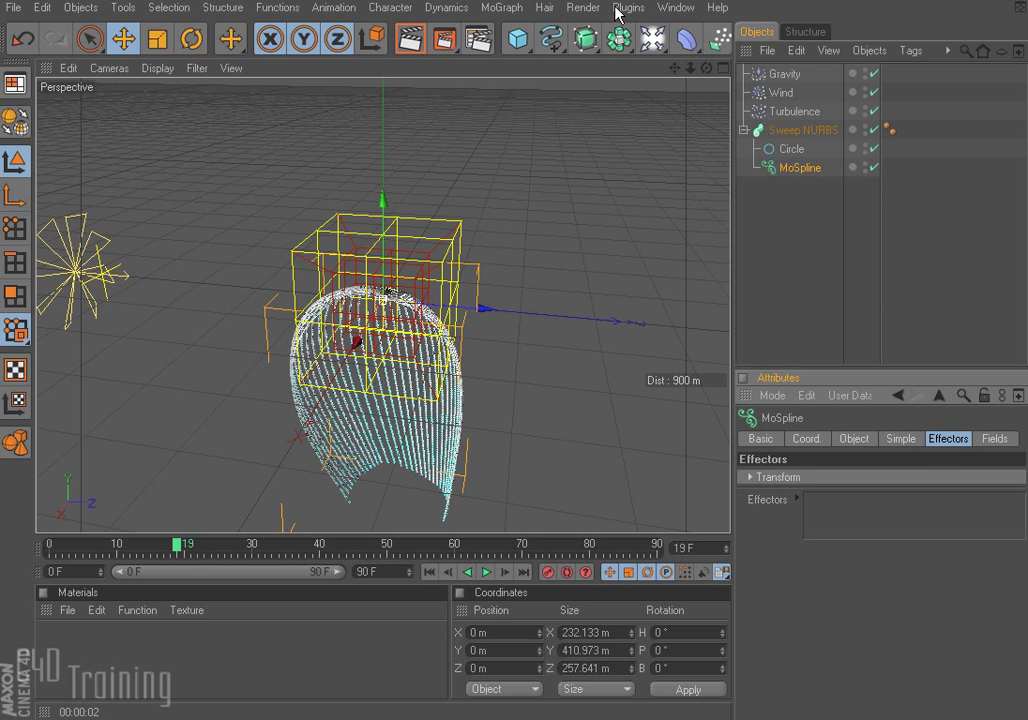
click(502, 8)
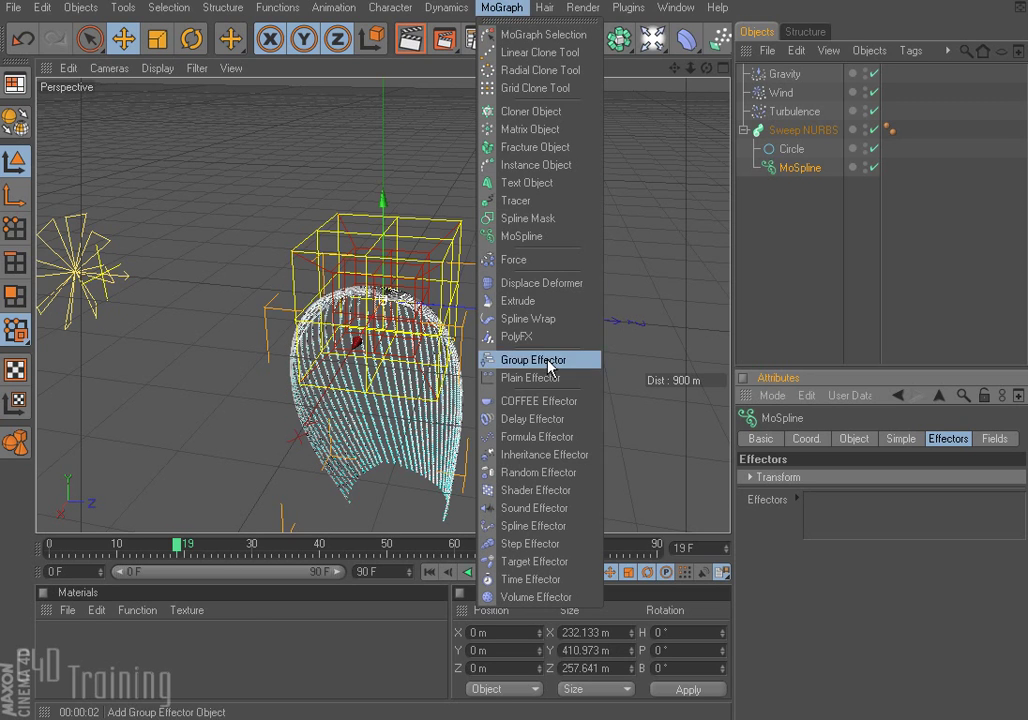
click(538, 472)
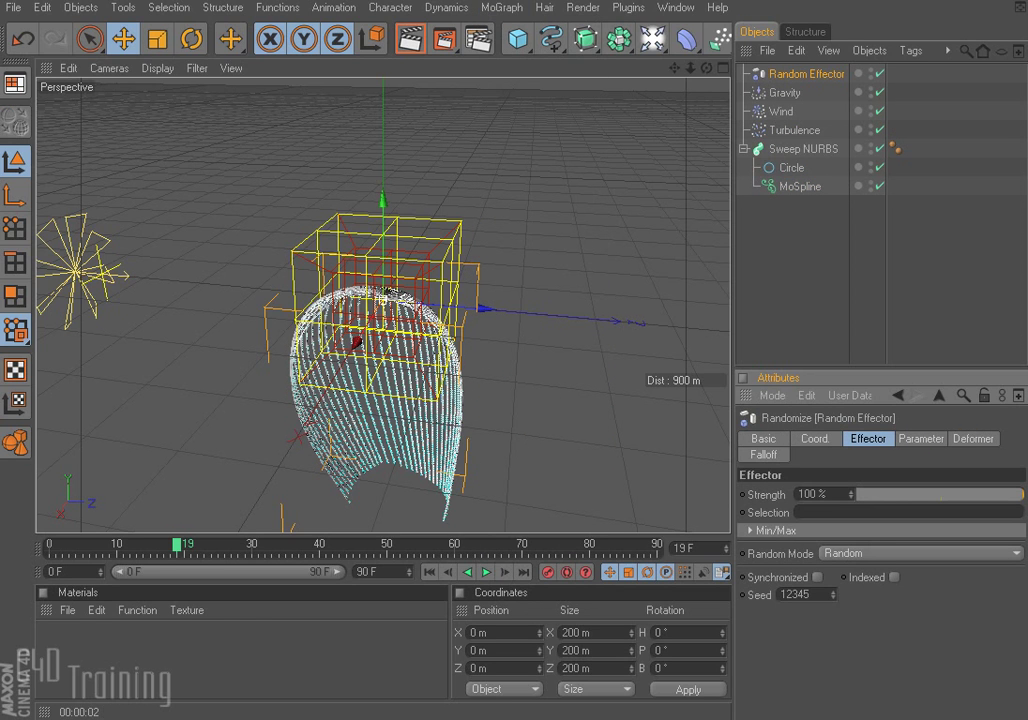
click(790, 186)
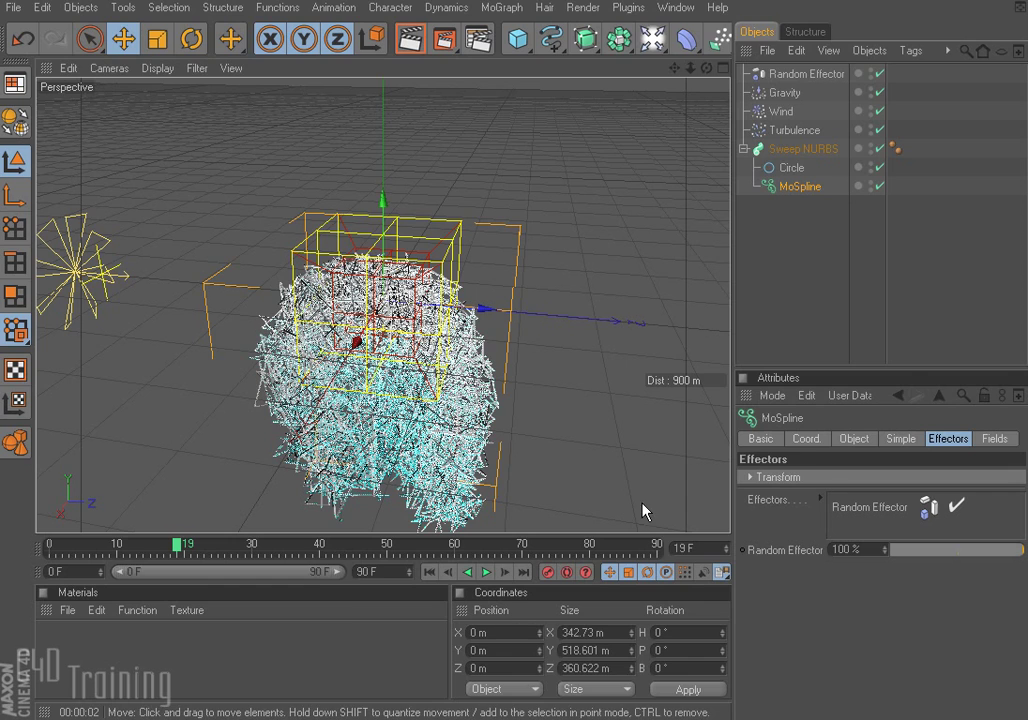
click(410, 40)
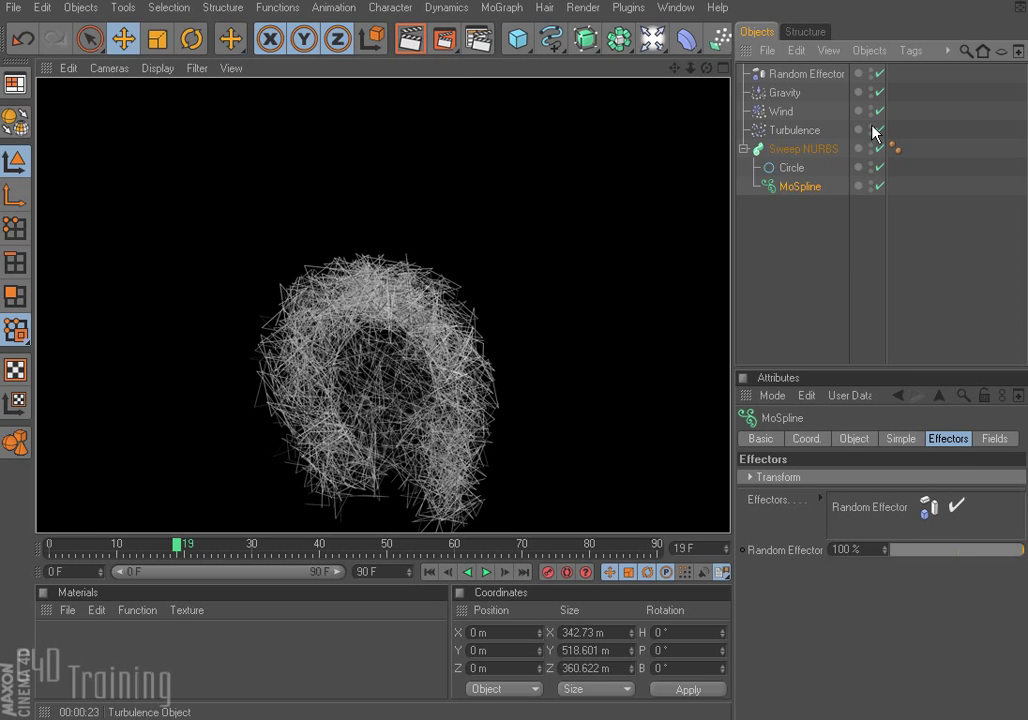
Step: Set the Random Effector's Y and Z position parameters to 0 m
click(808, 74)
drag(860, 497, 882, 494)
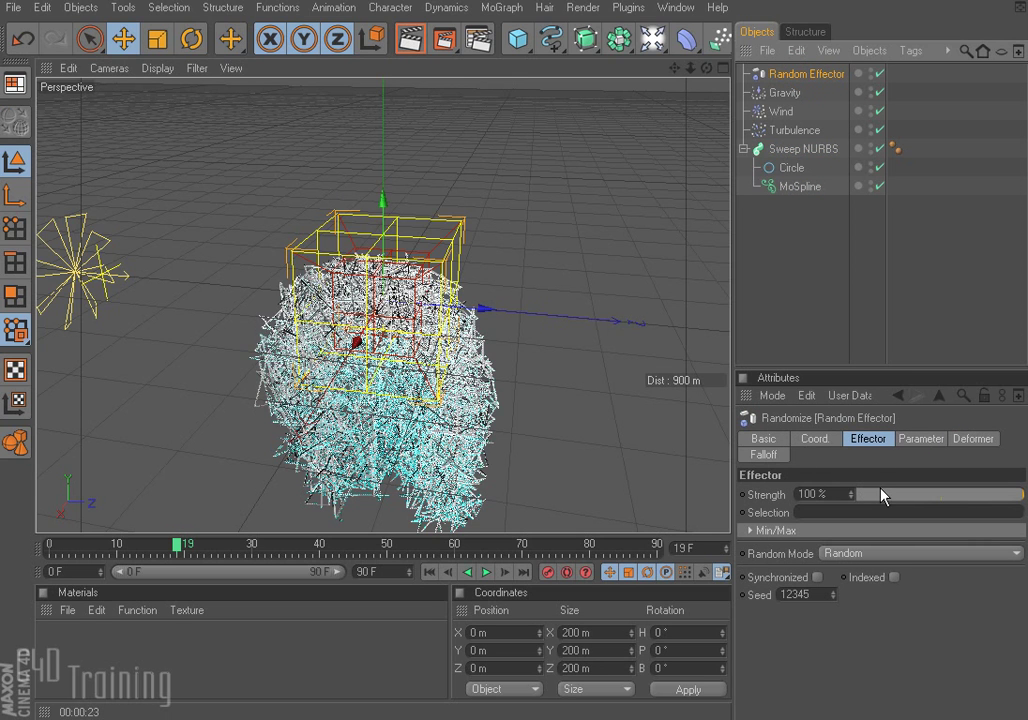
click(920, 439)
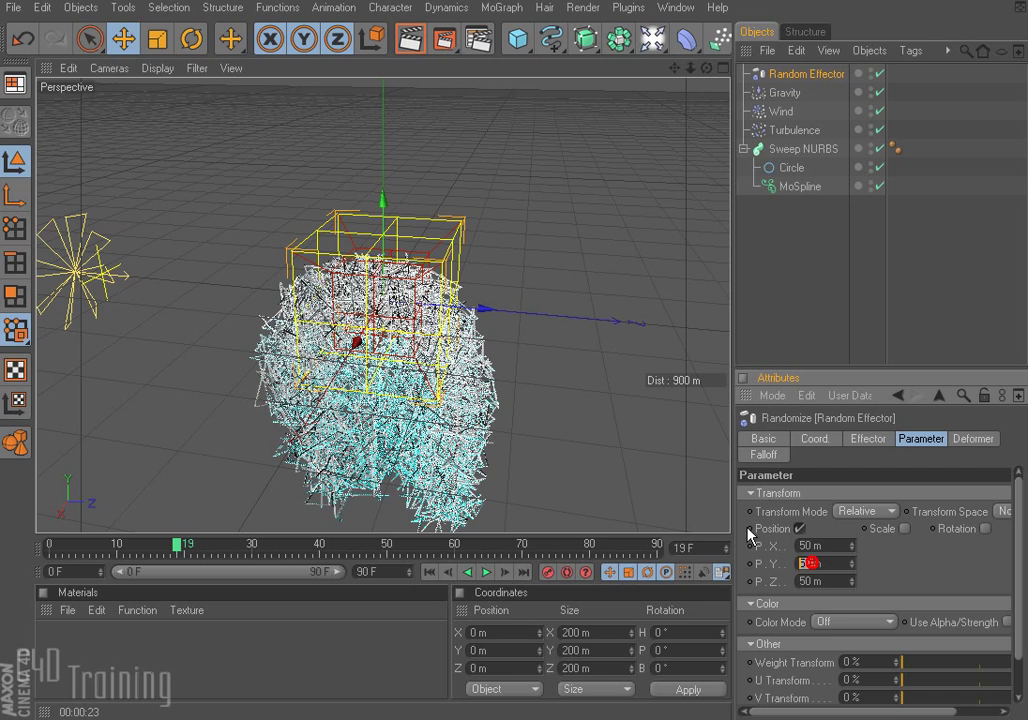
text(0)
double_click(810, 581)
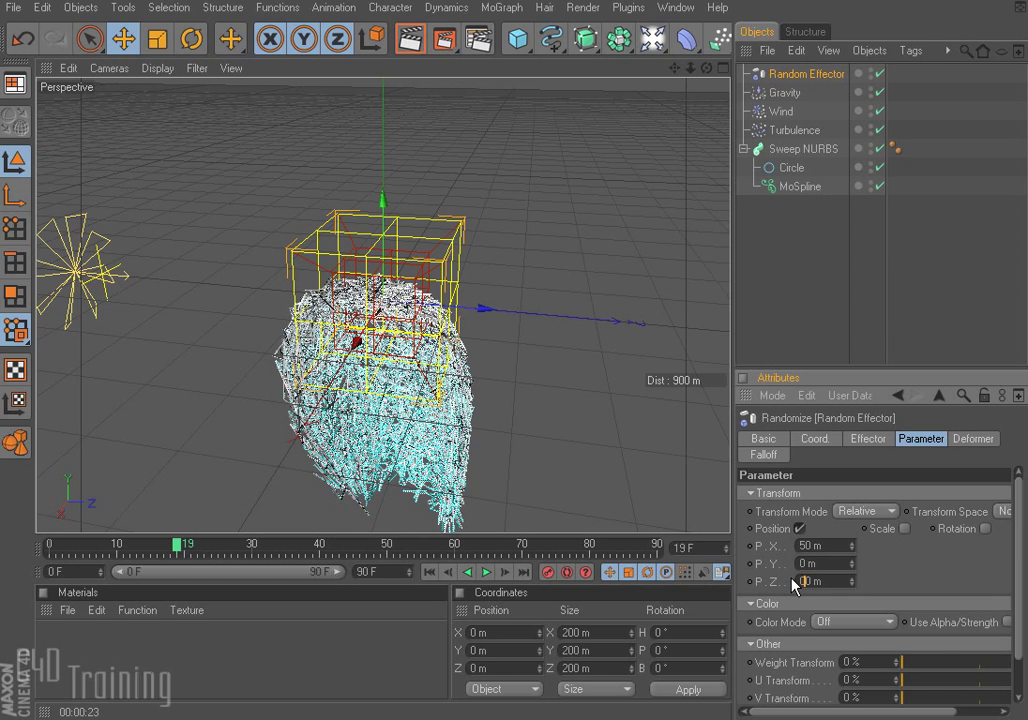
text(0)
key(Return)
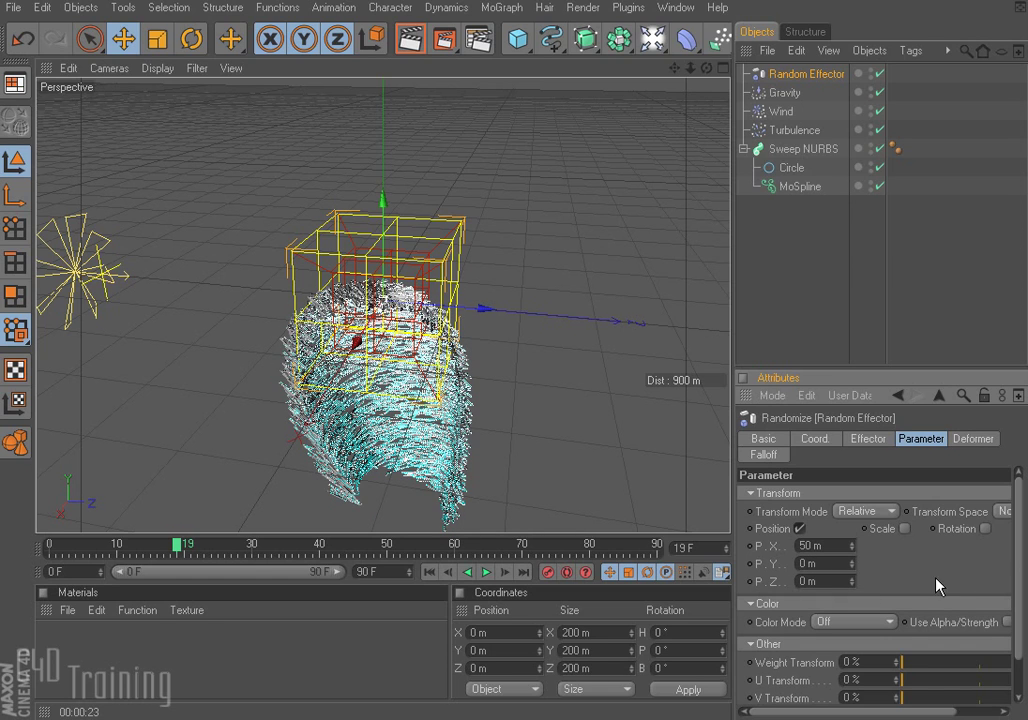
Step: Enable uniform scaling for the Random Effector with a Scale of 0.04 and render the view
click(905, 529)
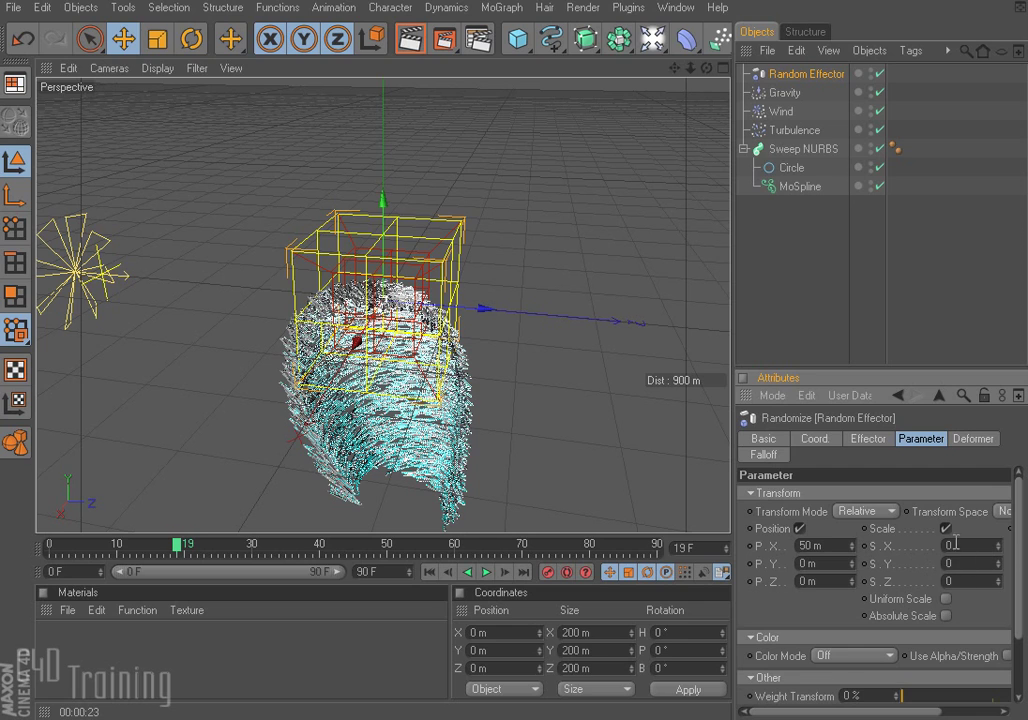
click(946, 598)
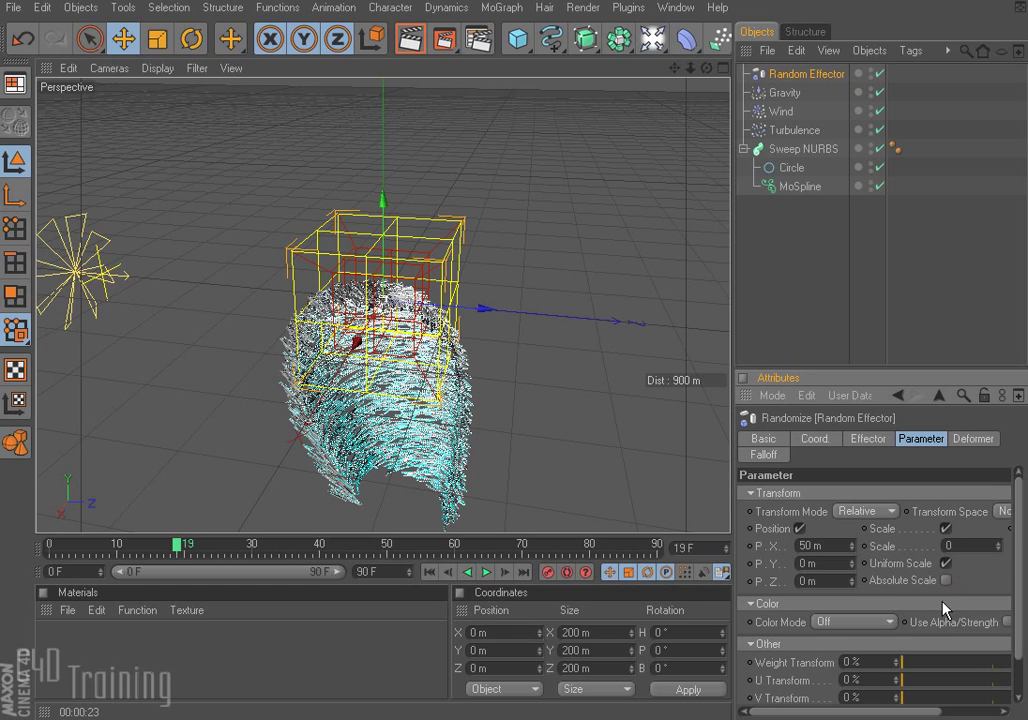
click(999, 545)
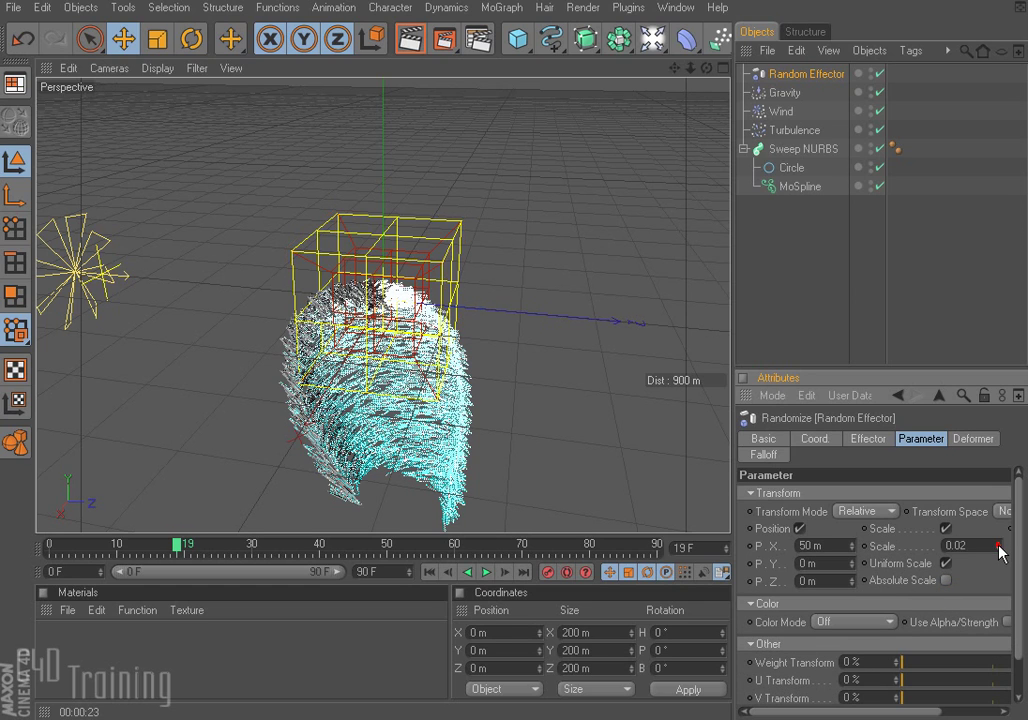
click(999, 545)
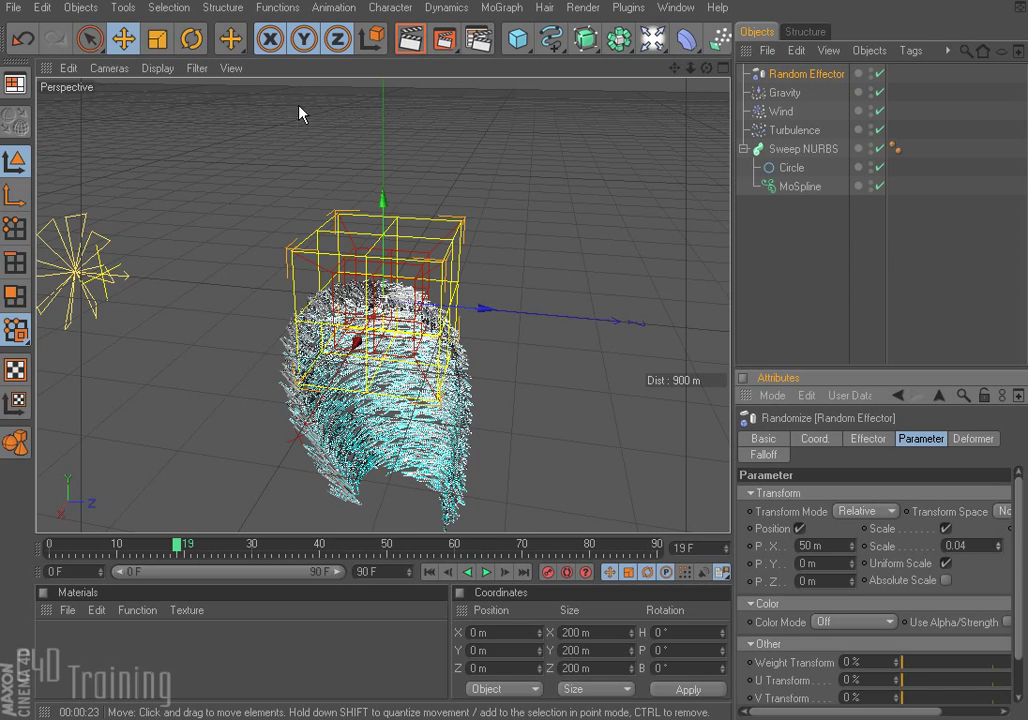
click(411, 40)
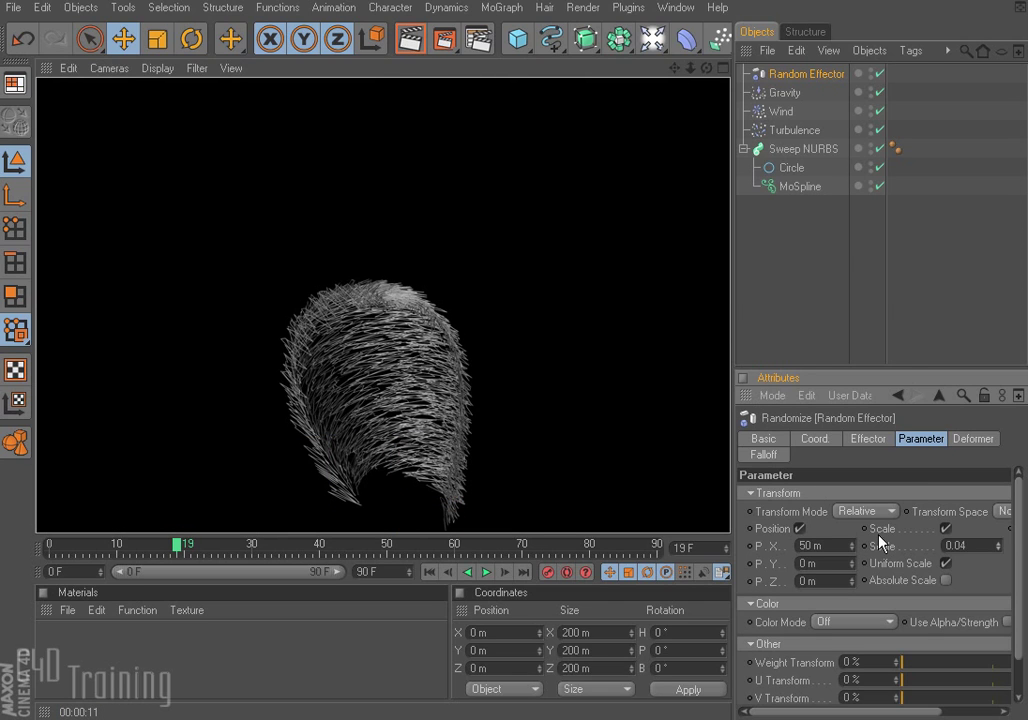
Step: Delete the Random Effector from the scene
click(836, 252)
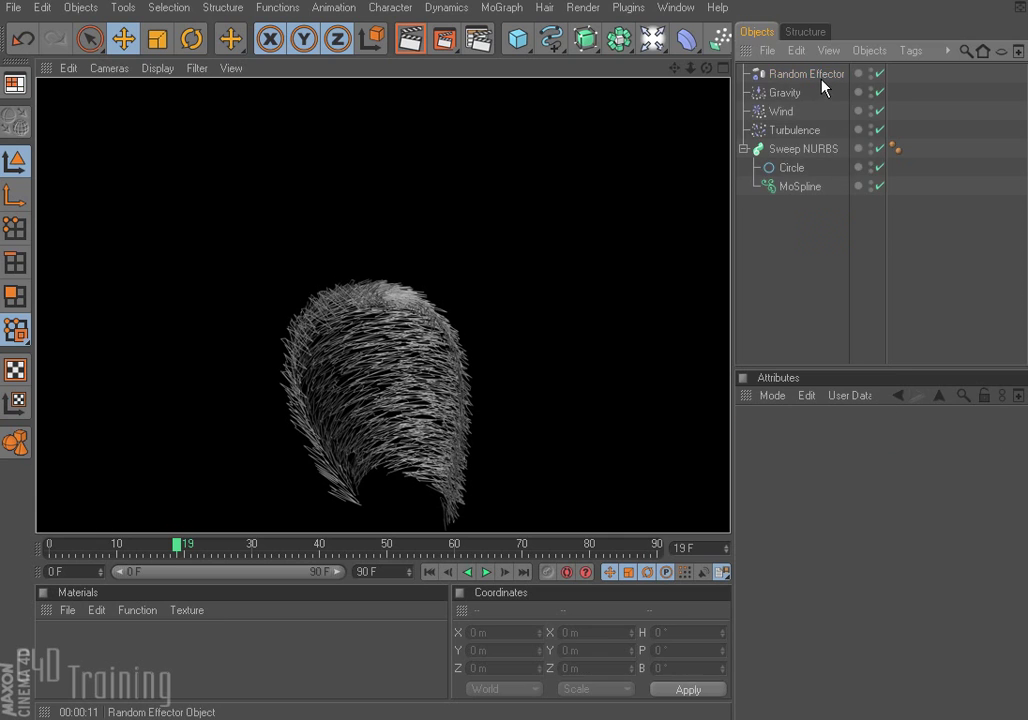
click(822, 74)
key(Delete)
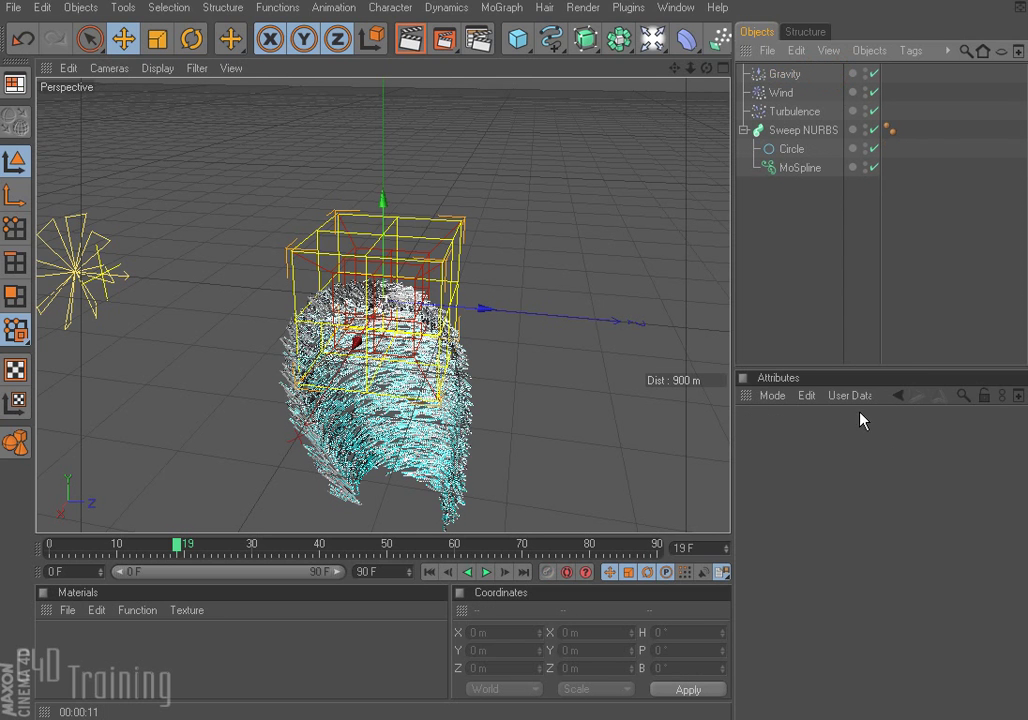
Step: Add a Formula Effector to the MoSpline and play the animation briefly from the start
click(801, 168)
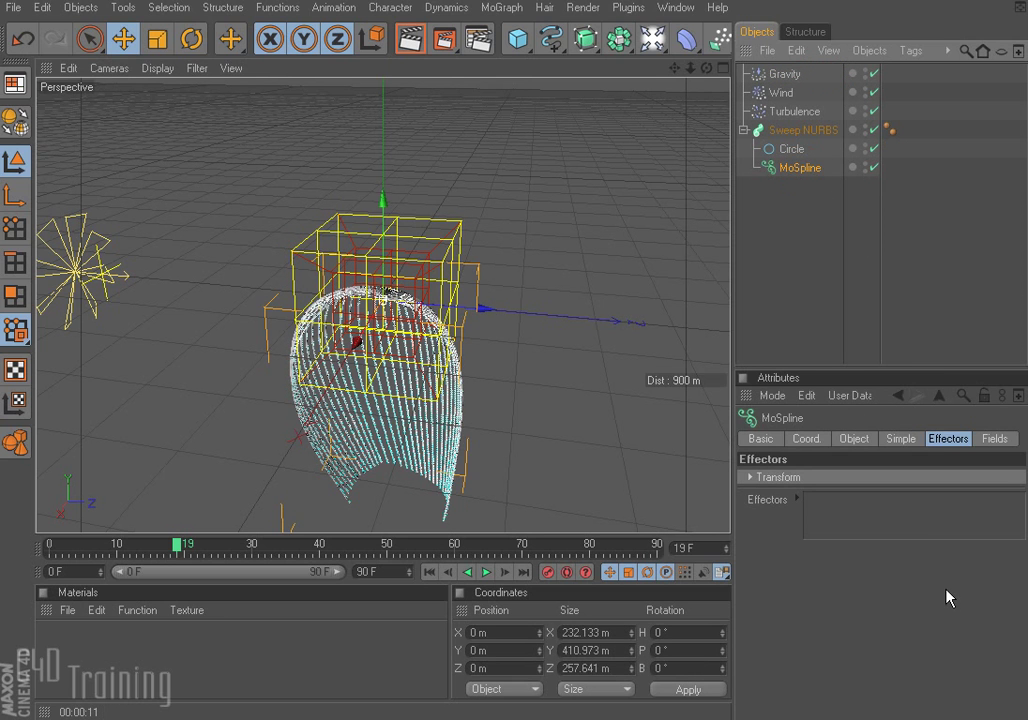
click(501, 8)
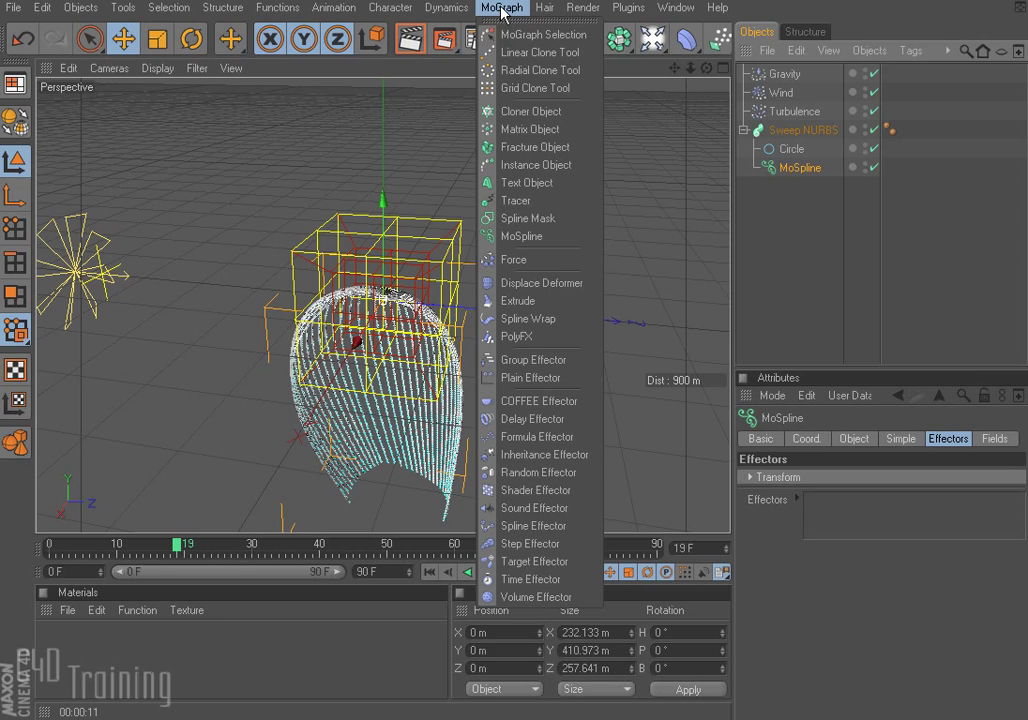
click(556, 438)
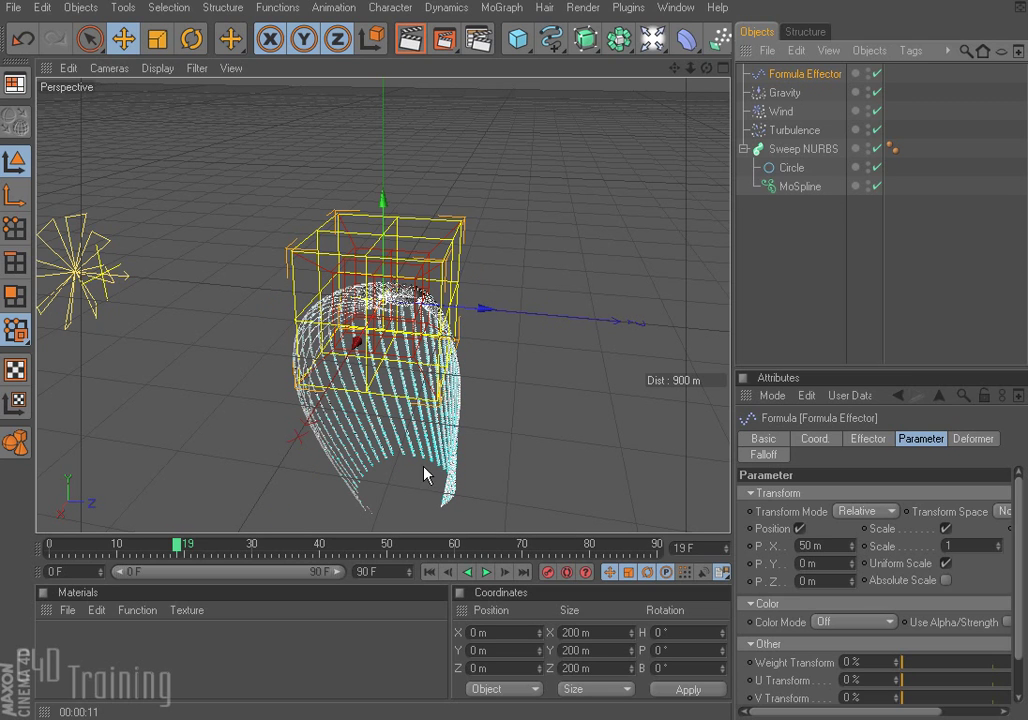
click(428, 572)
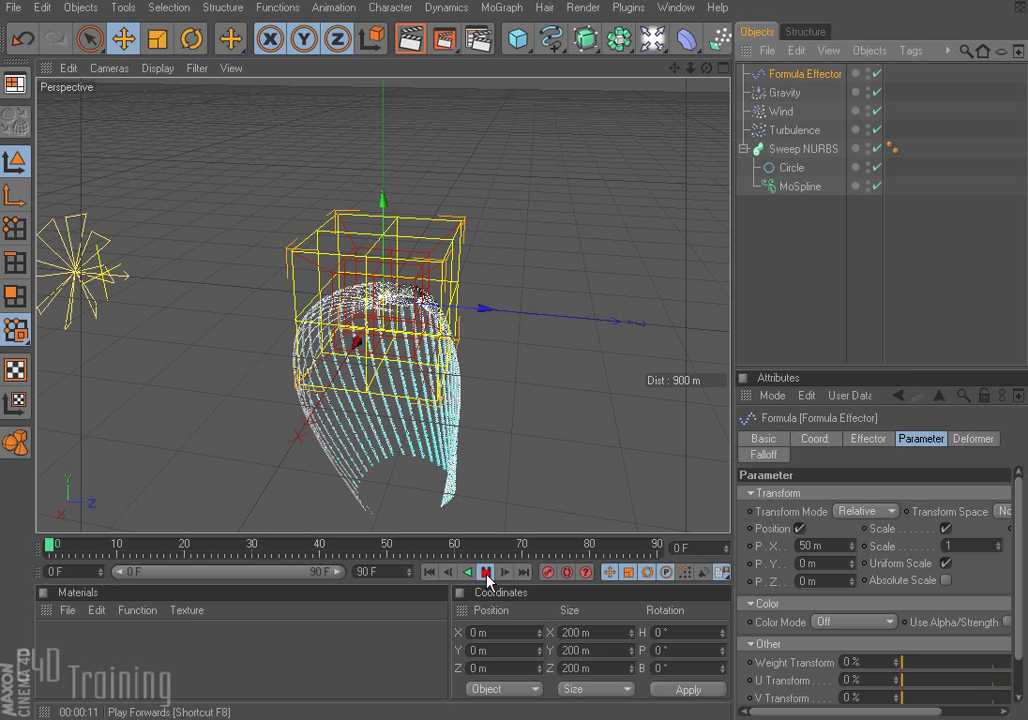
click(487, 572)
click(487, 573)
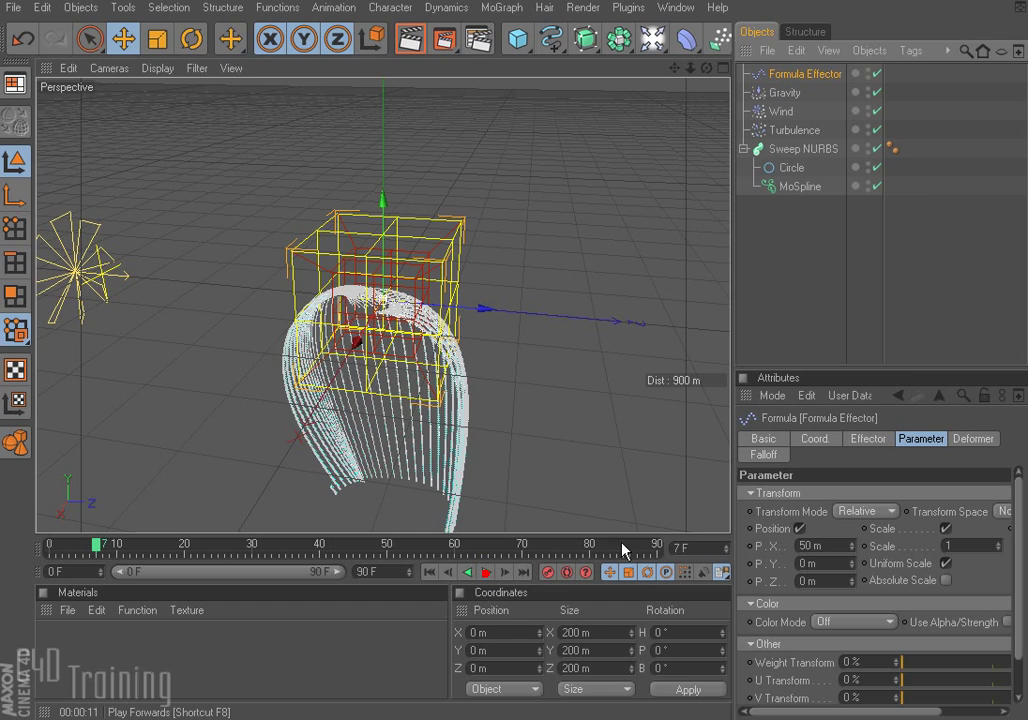
Step: Delete the Gravity, Wind and Turbulence objects, leaving the Formula Effector acting on the MoSpline
click(803, 187)
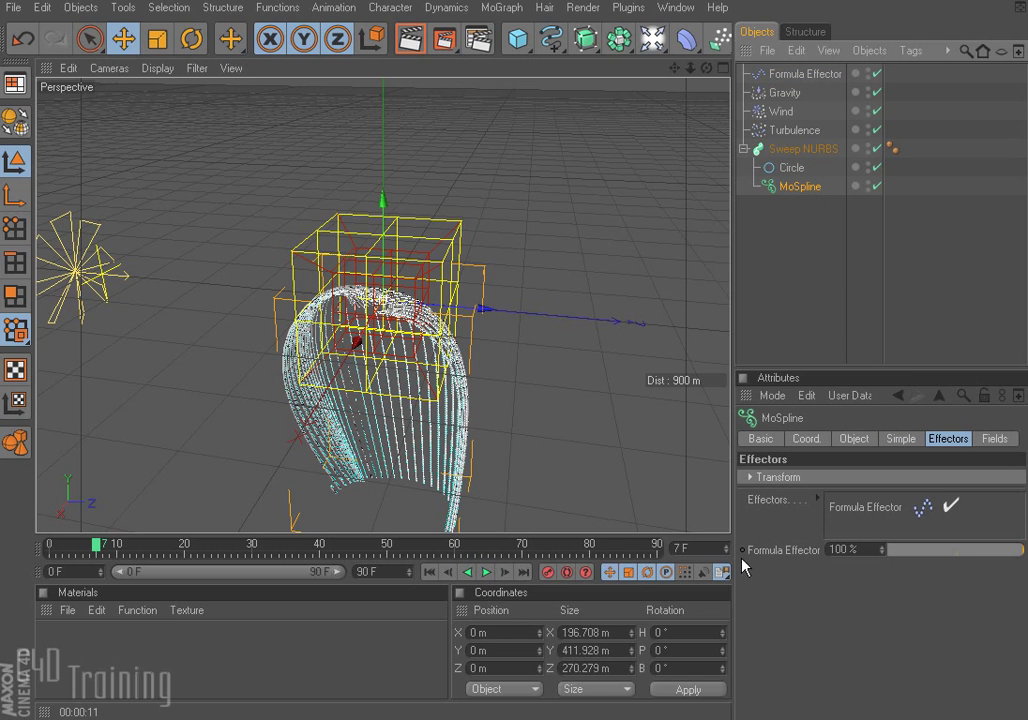
click(790, 93)
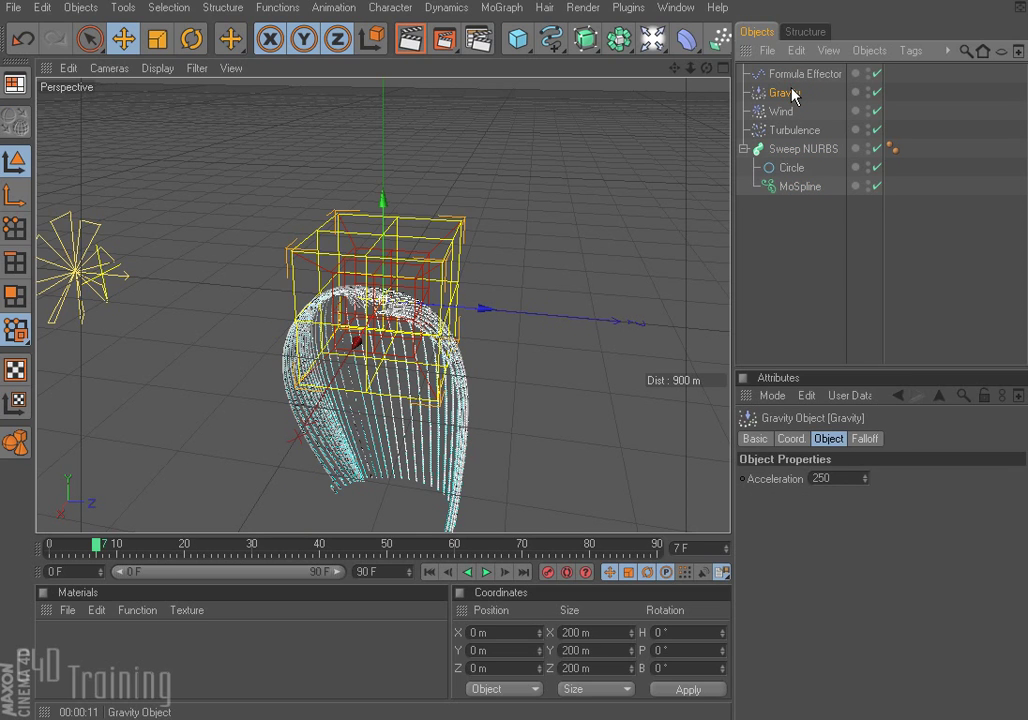
key(Delete)
click(790, 93)
key(Delete)
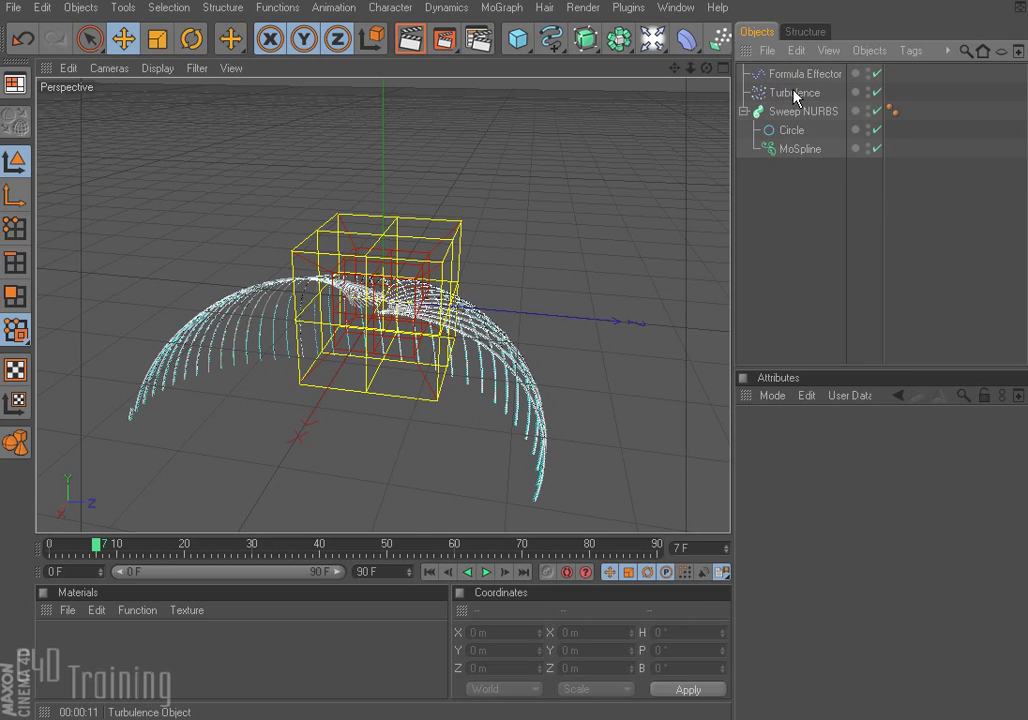
click(796, 93)
key(Delete)
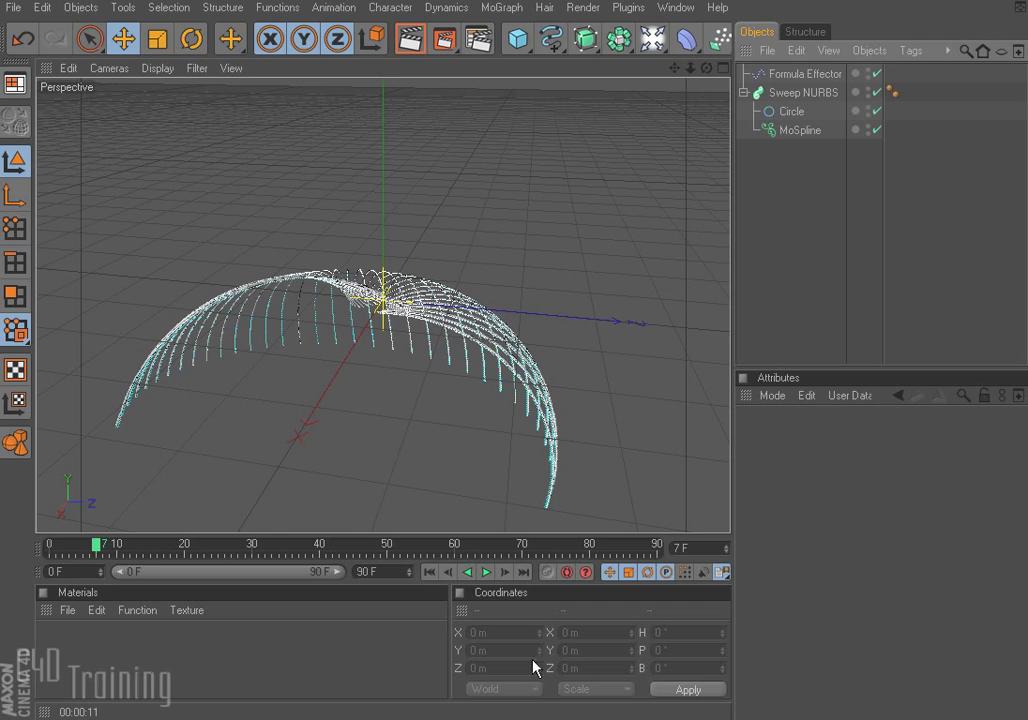
Step: Play the animation from the start to examine the Formula Effector's motion, stopping at about frame 83
click(430, 572)
click(486, 572)
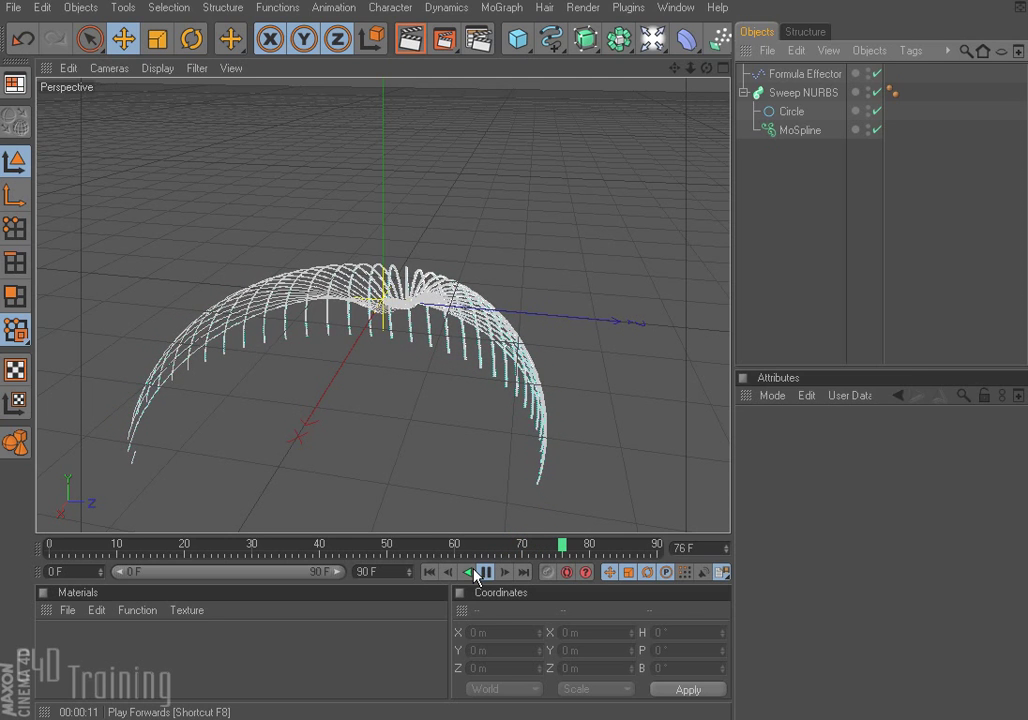
click(486, 572)
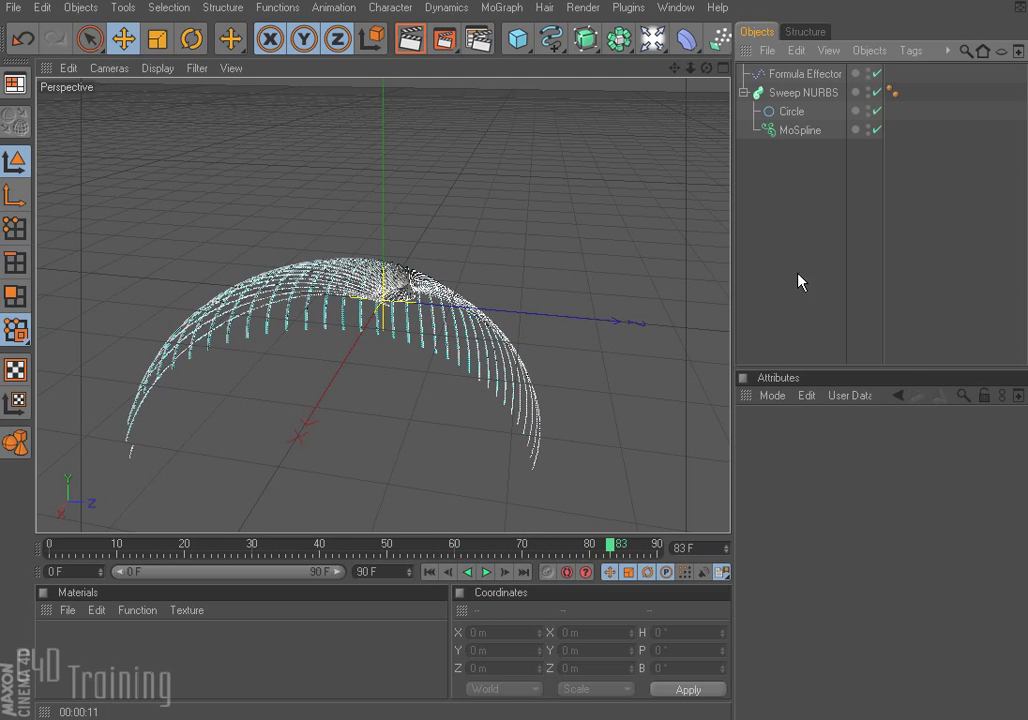
Step: Set the MoSpline's Bend to 82° and replay the animation from the start, stopping at about frame 6
click(806, 130)
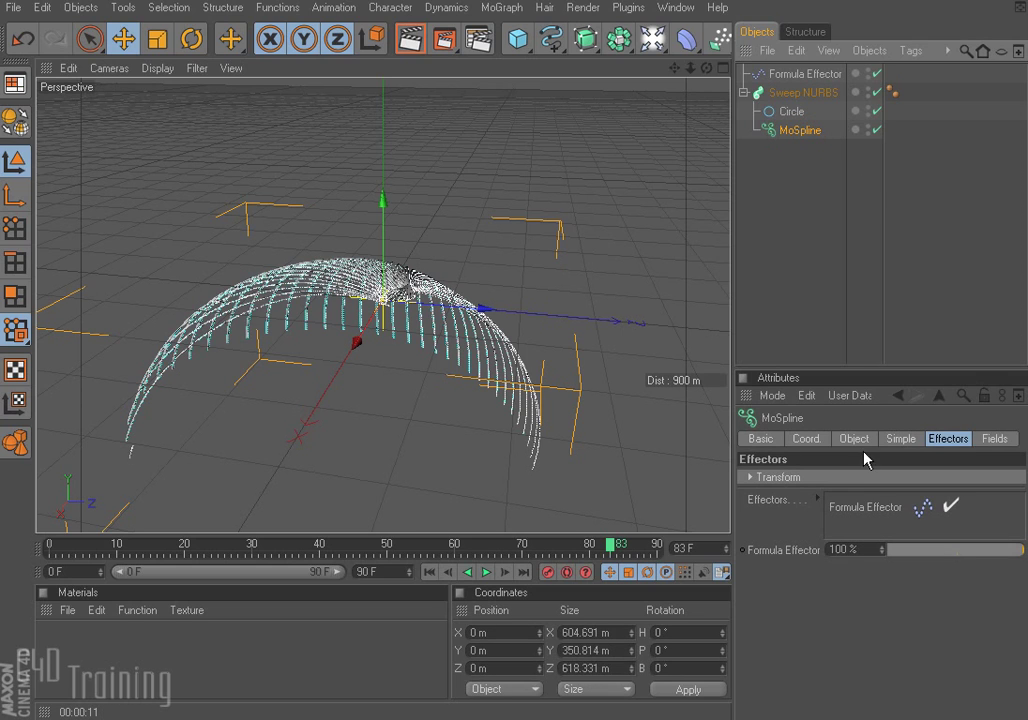
click(893, 439)
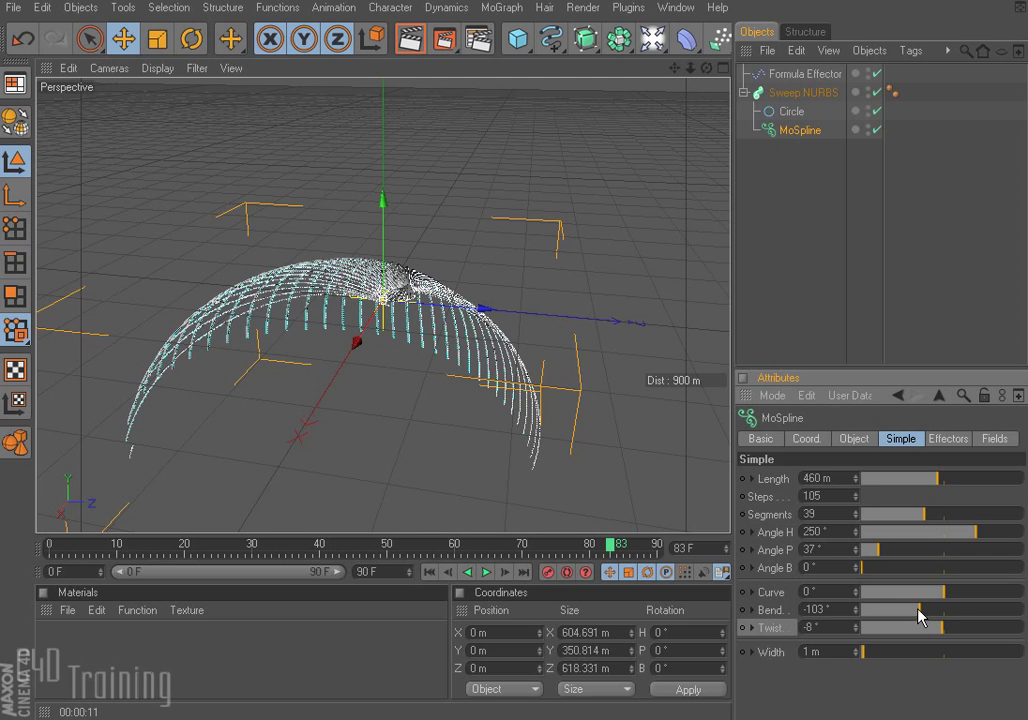
drag(920, 615, 964, 611)
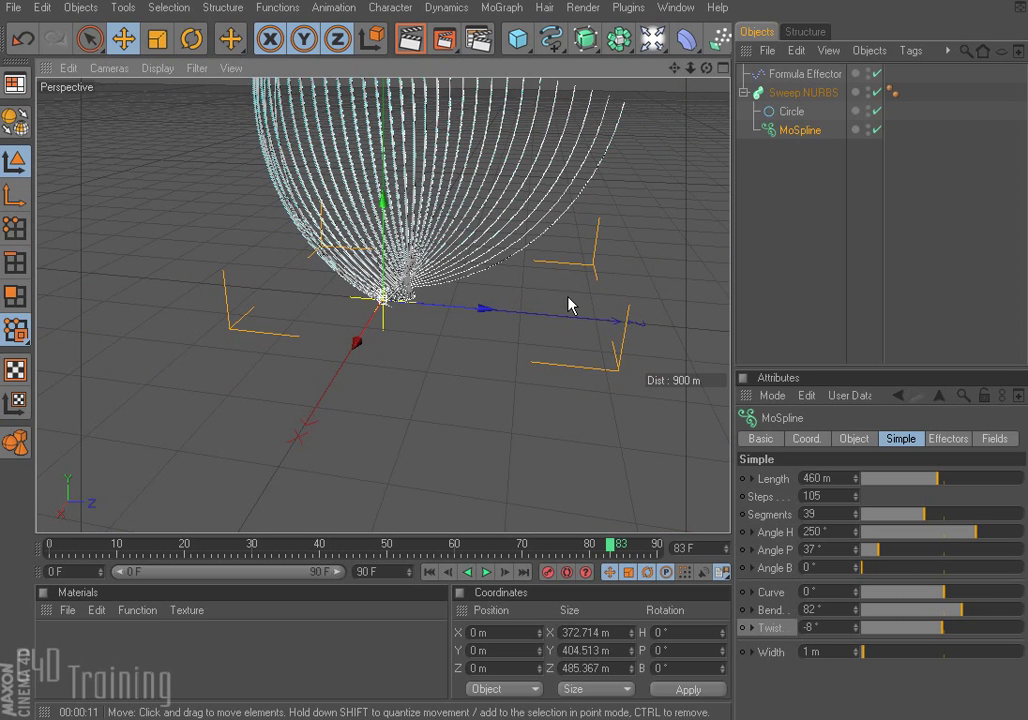
alt+drag(571, 300, 562, 309)
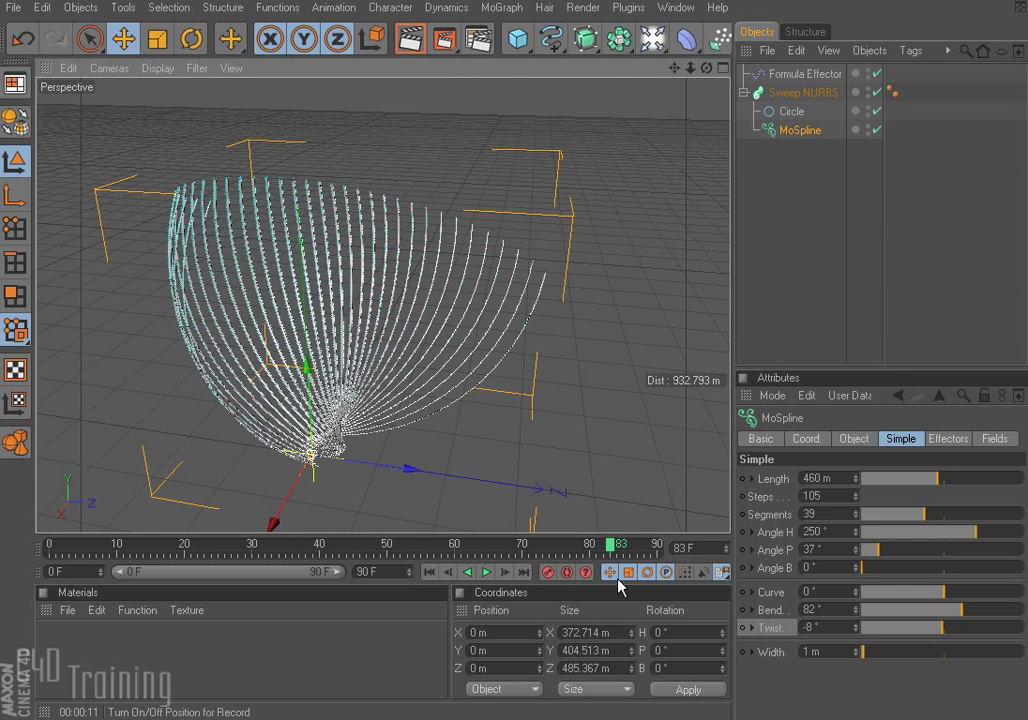
click(429, 572)
click(485, 572)
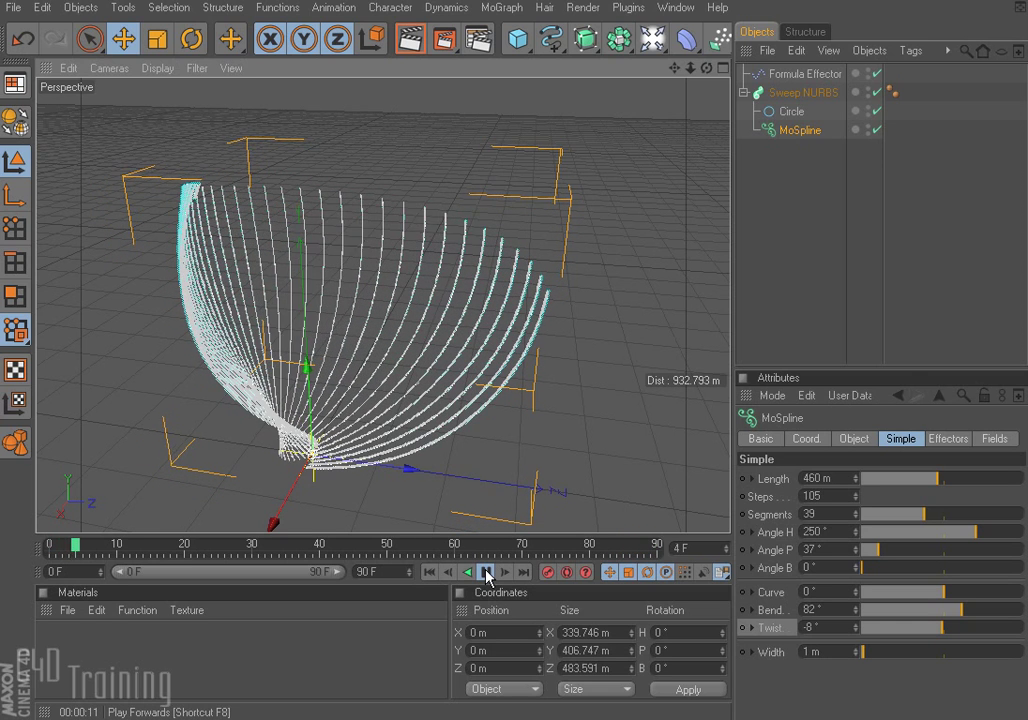
click(487, 572)
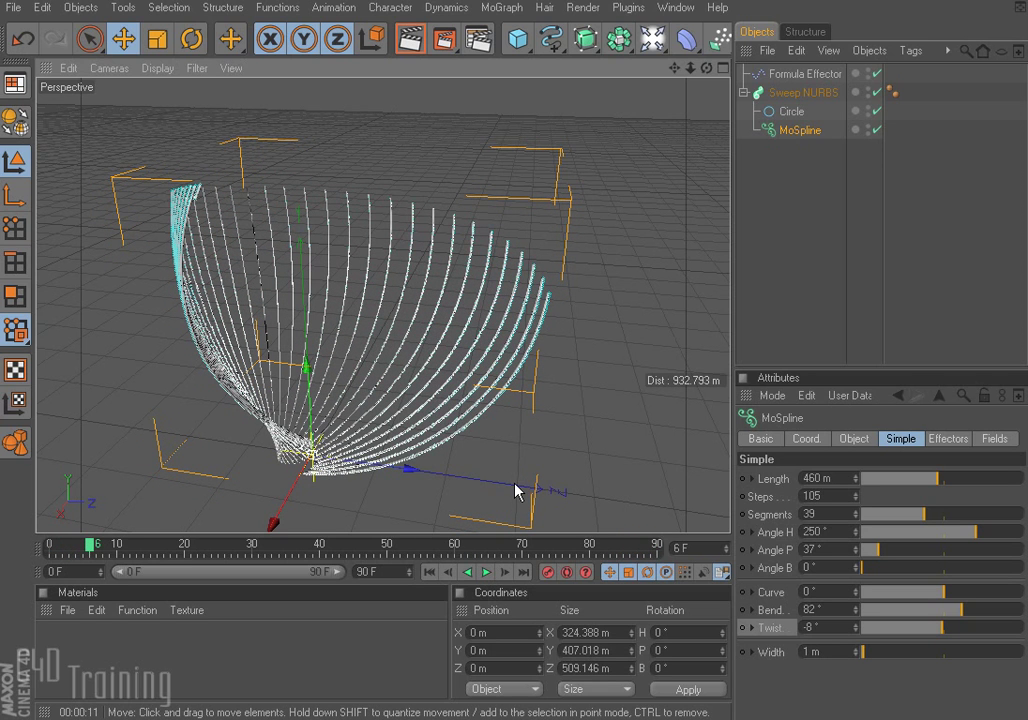